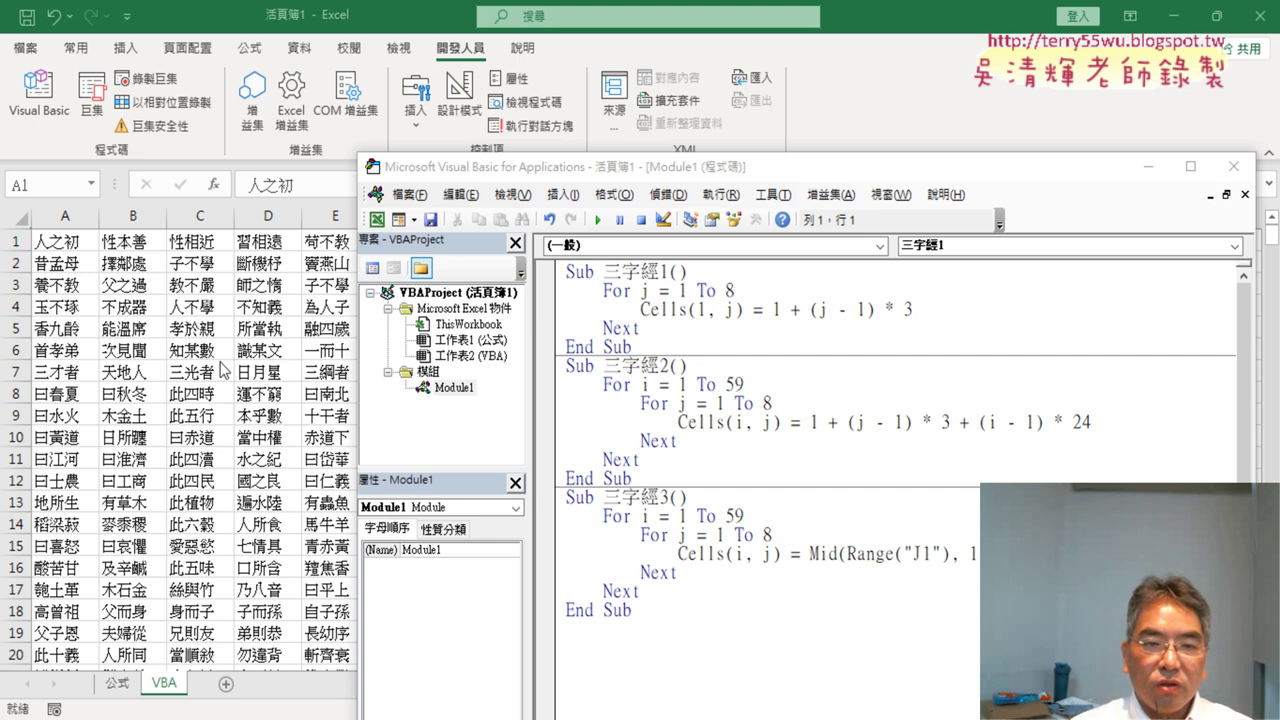
Clear the contents of columns A–H on the worksheet, leaving the text in column J
key("alt+F11")
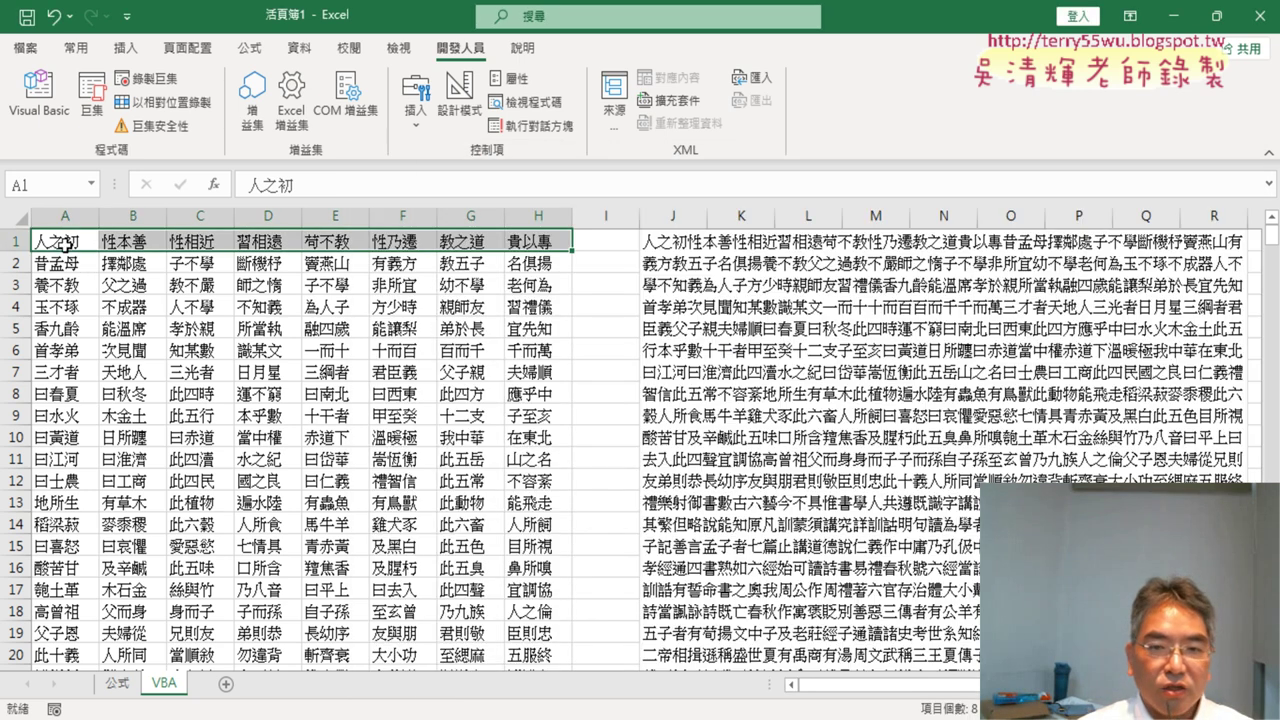
left_click_drag(65, 216, 528, 219)
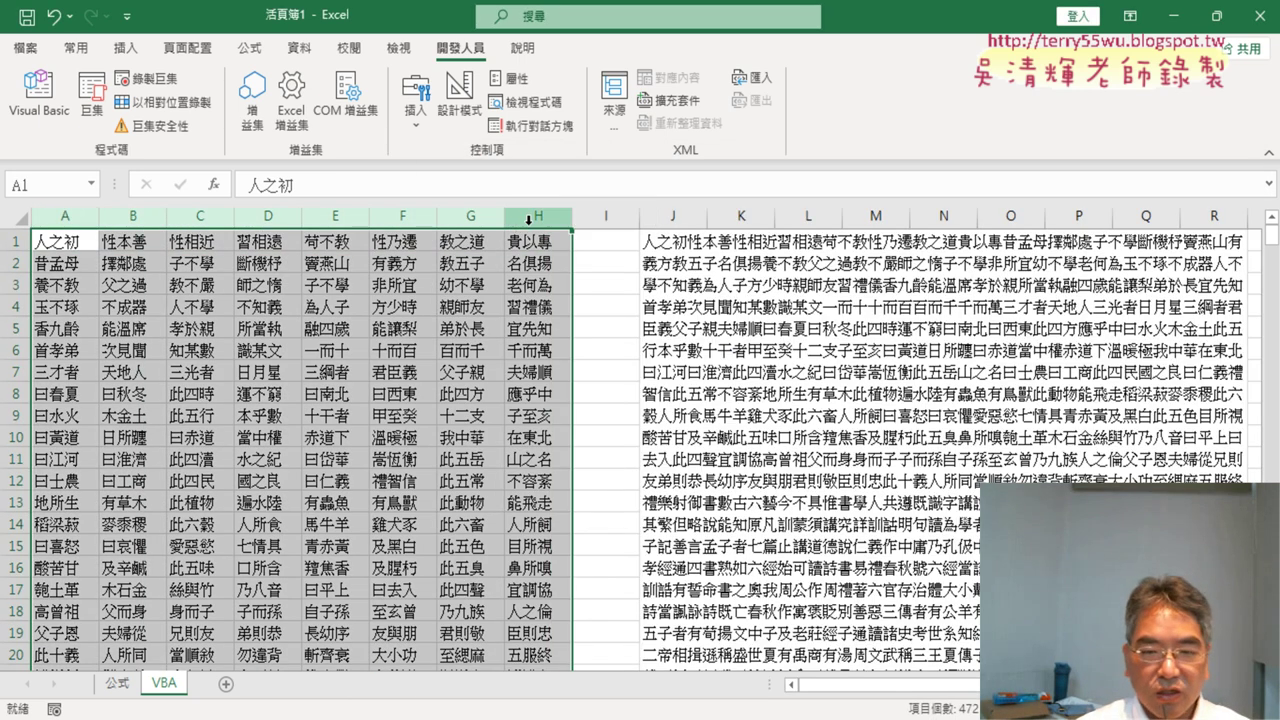
key("Delete")
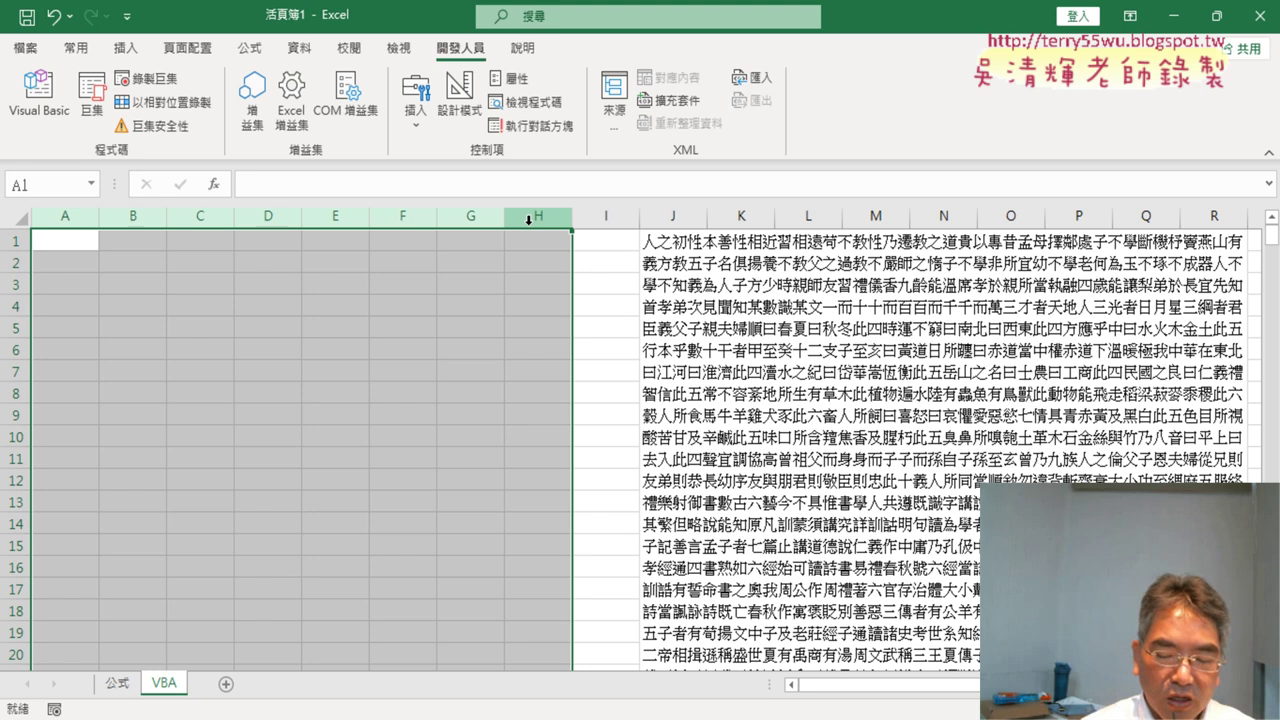
Run macros 三字經1, 三字經2 and 三字經3 in turn, moving the editor aside to watch the grid
left_click(45, 100)
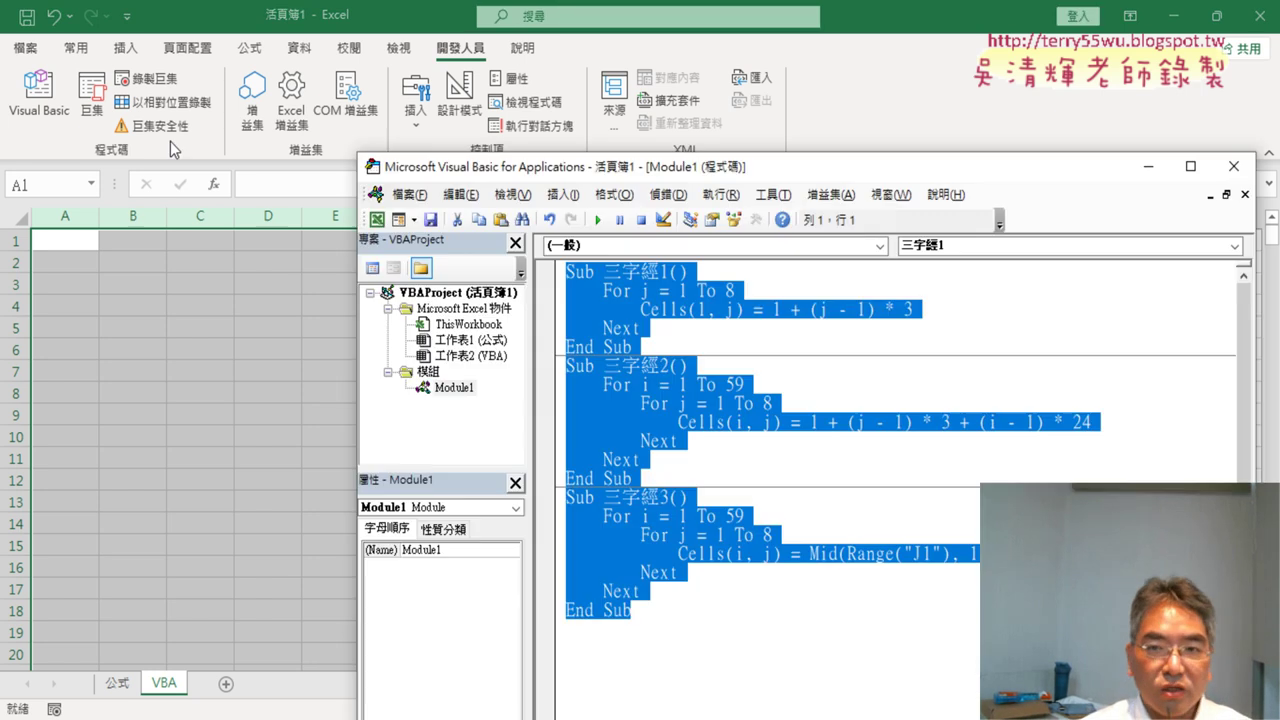
left_click(631, 290)
left_click(600, 222)
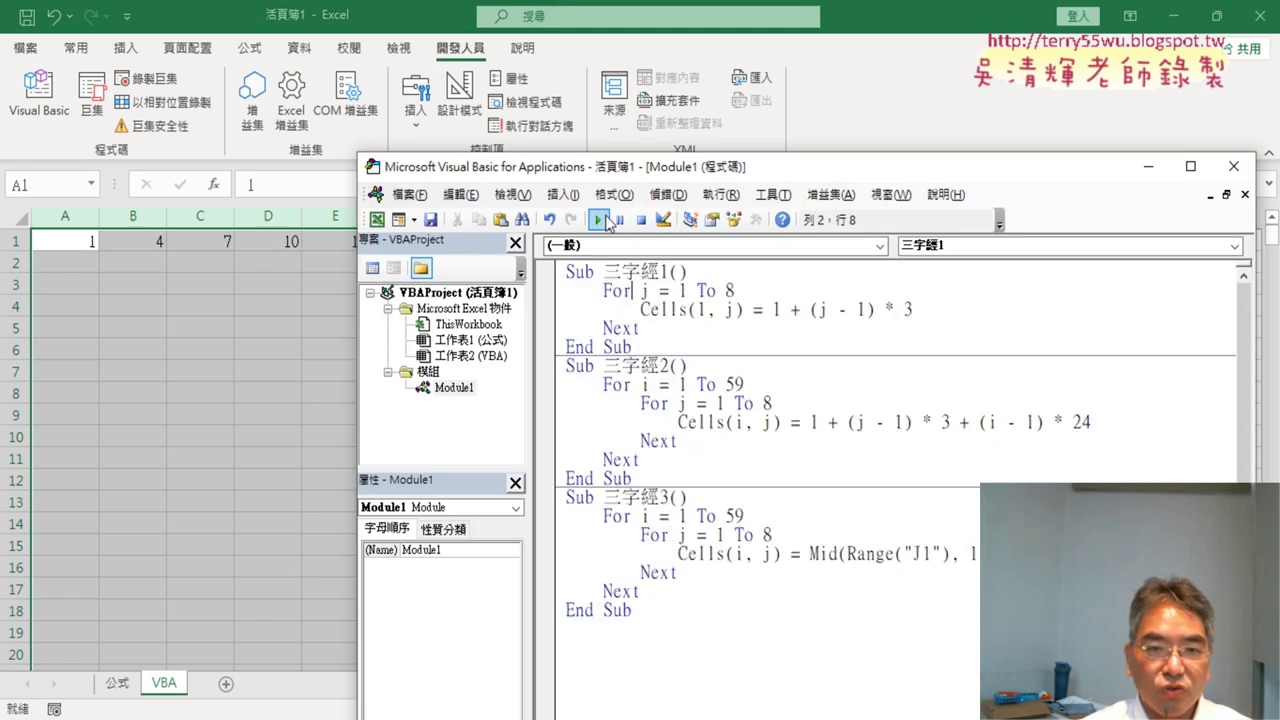
left_click_drag(610, 168, 580, 296)
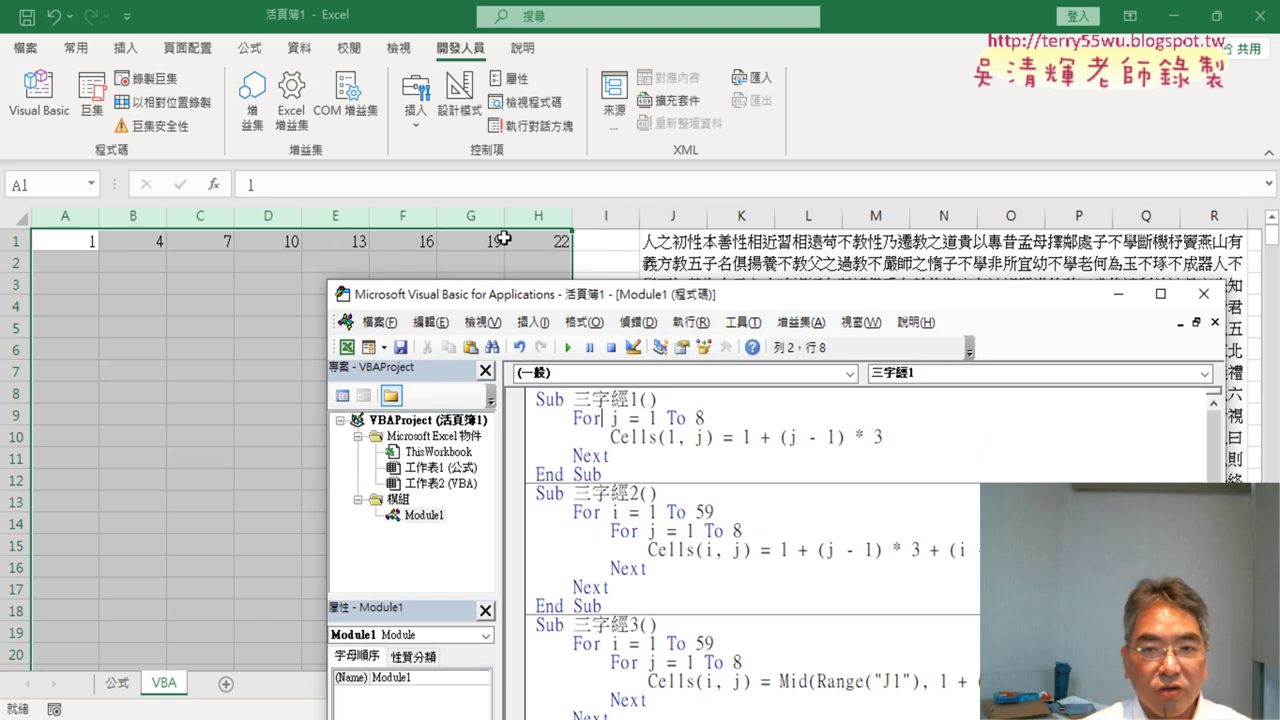
left_click(634, 531)
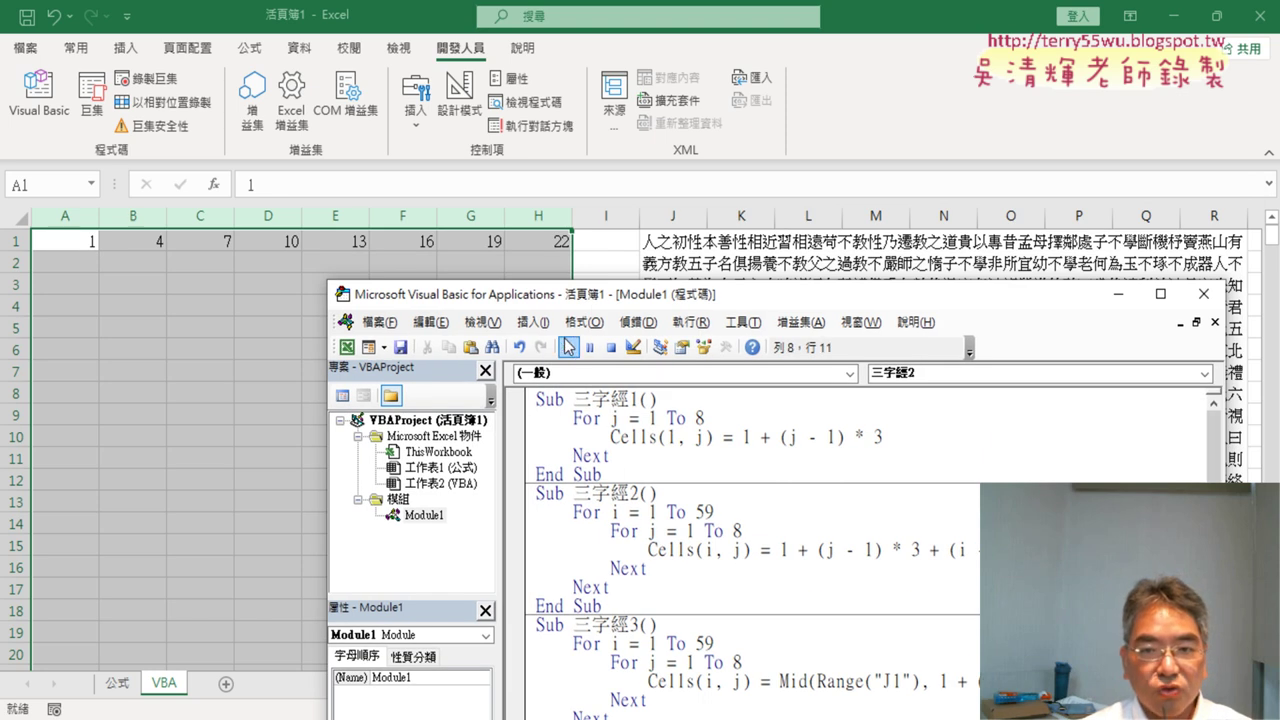
left_click(569, 347)
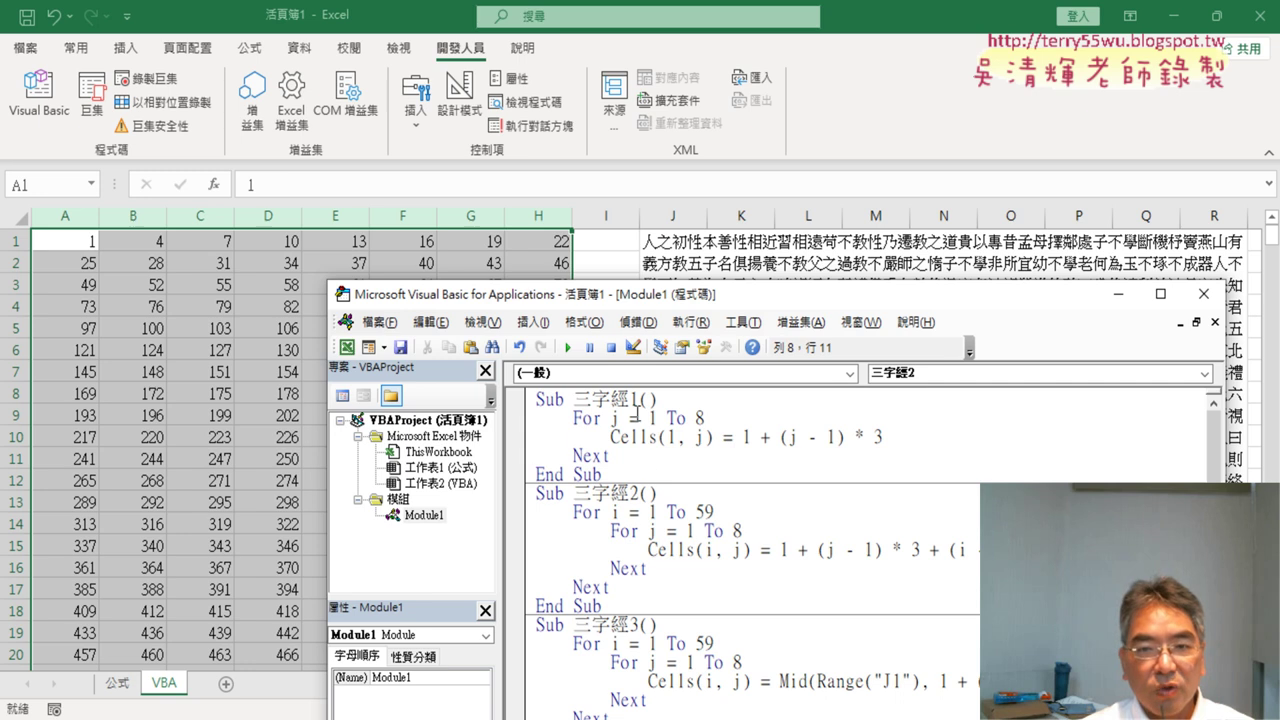
left_click_drag(637, 307, 893, 67)
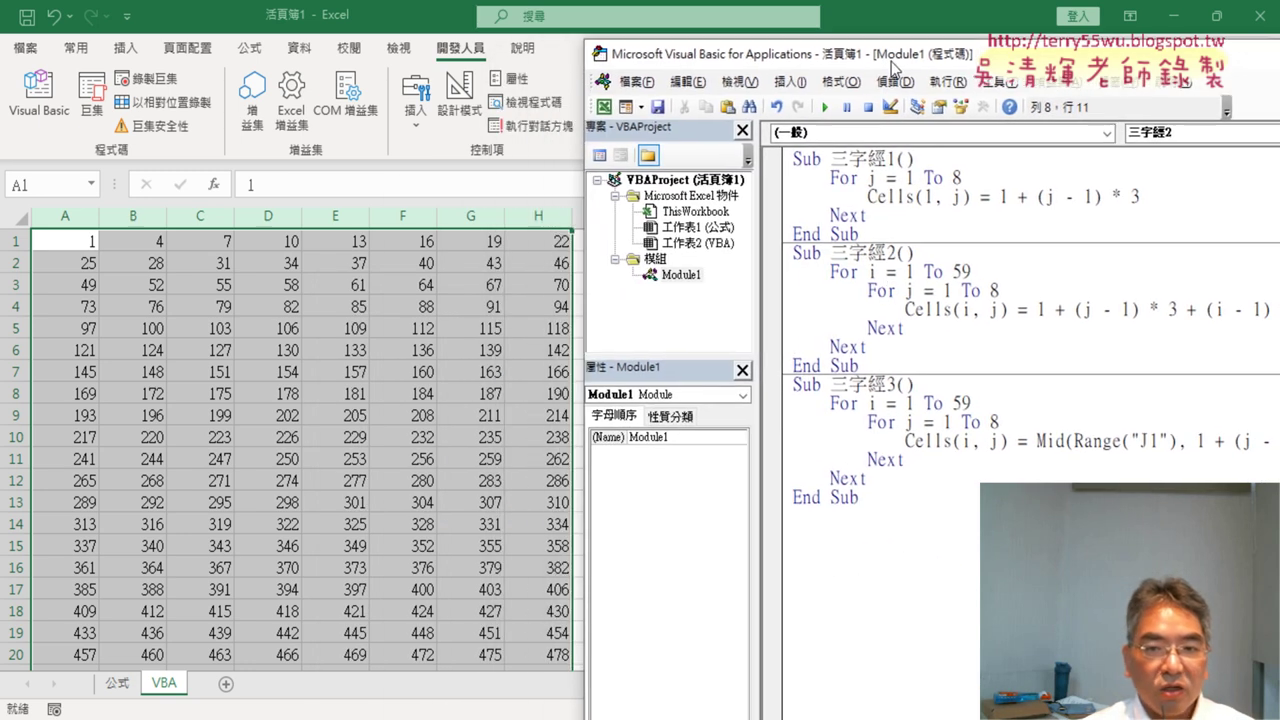
left_click(880, 447)
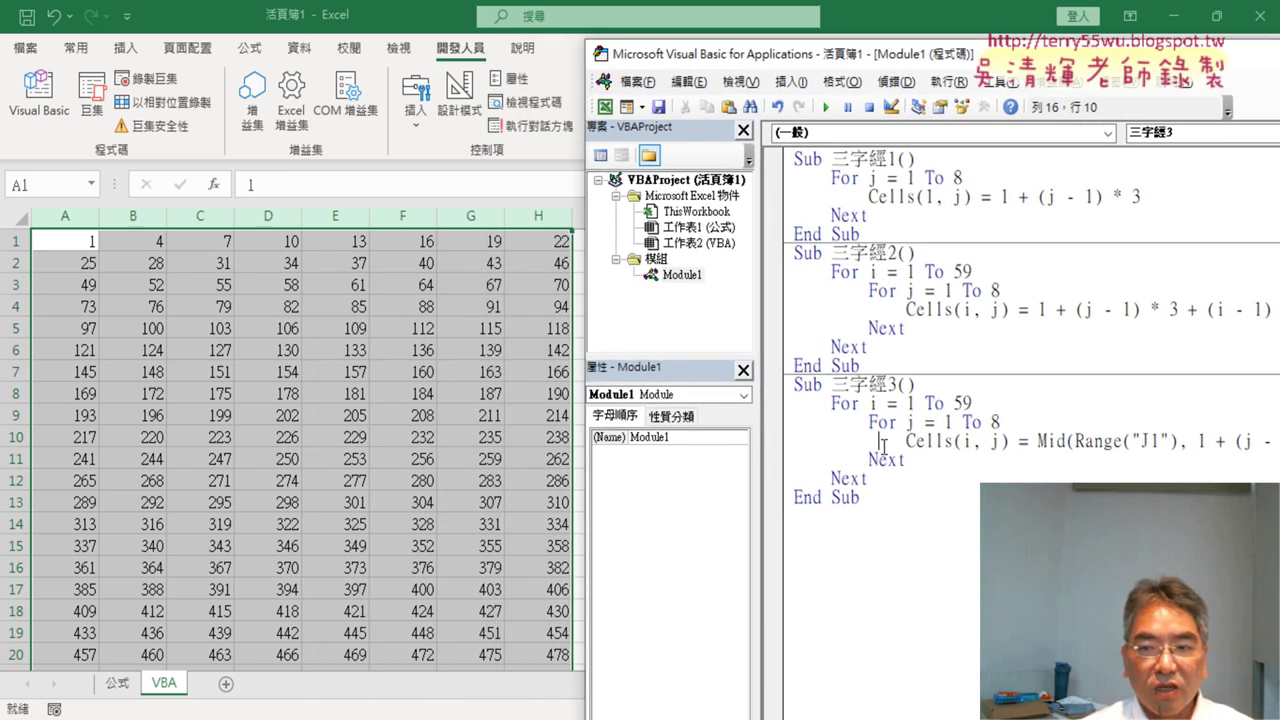
left_click(826, 107)
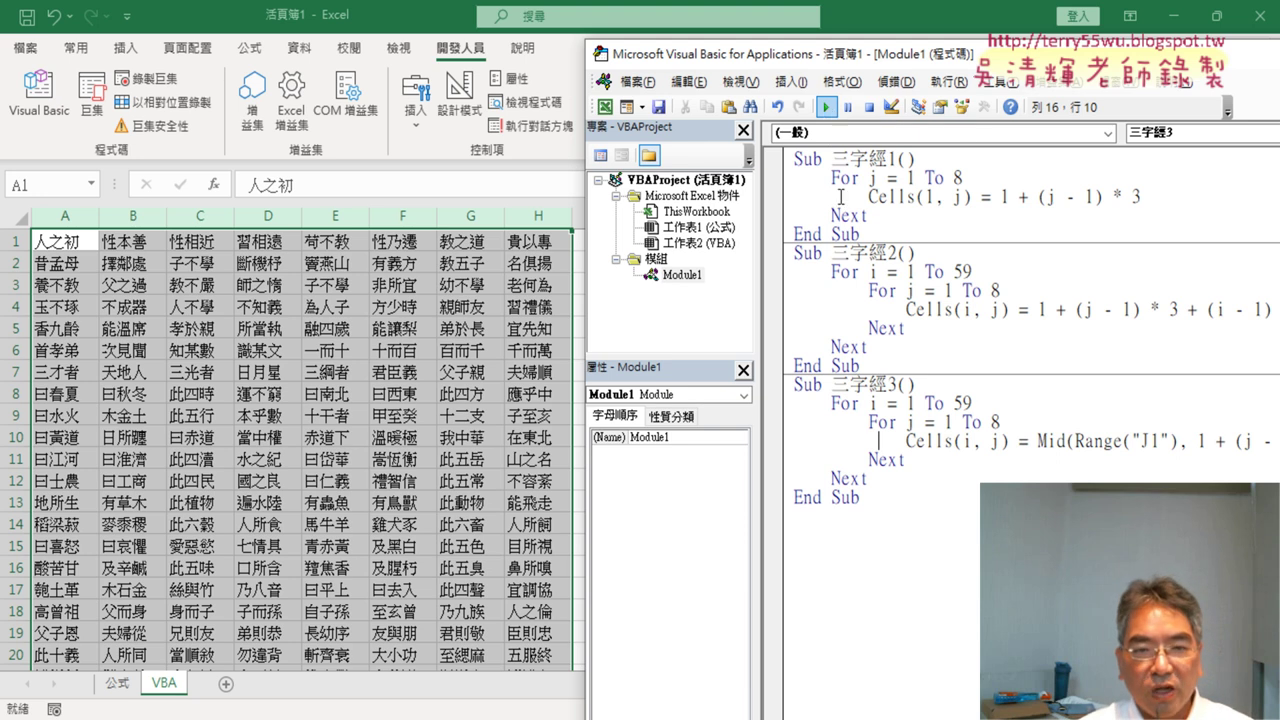
Clear columns A–H again and select the old macro code in the VBA editor
key("alt+F11")
left_click_drag(76, 217, 531, 208)
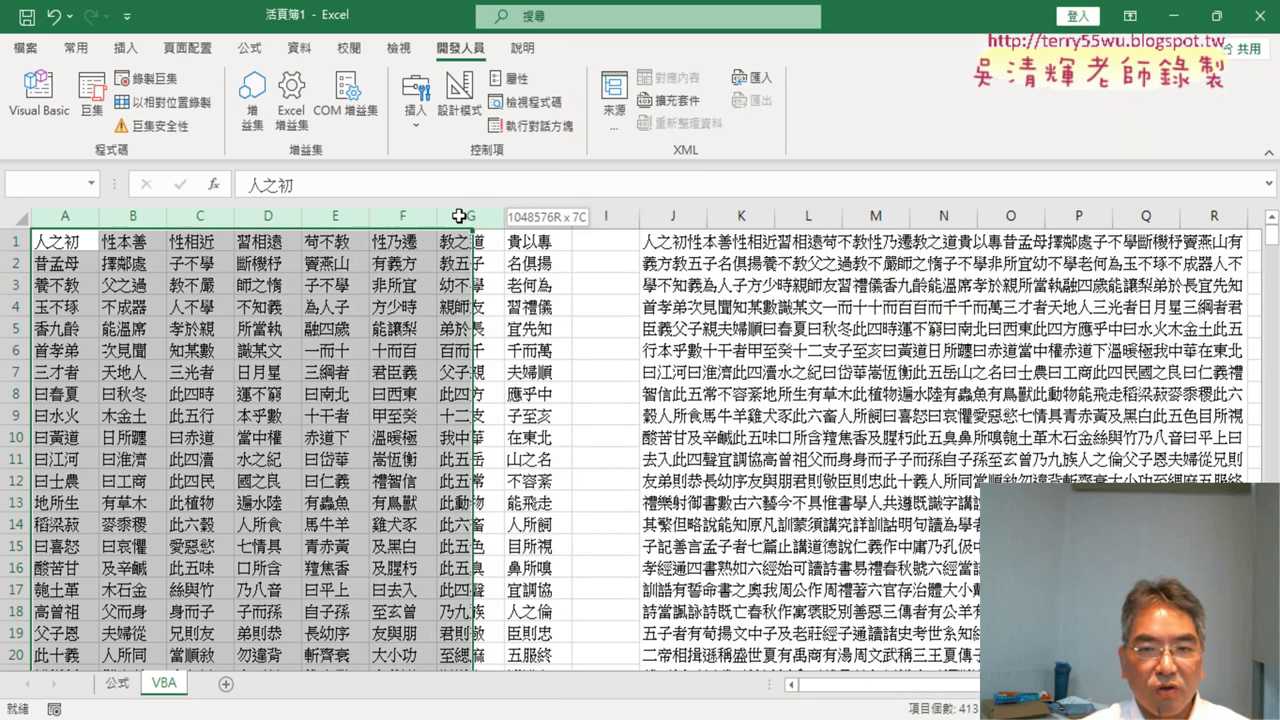
key("Delete")
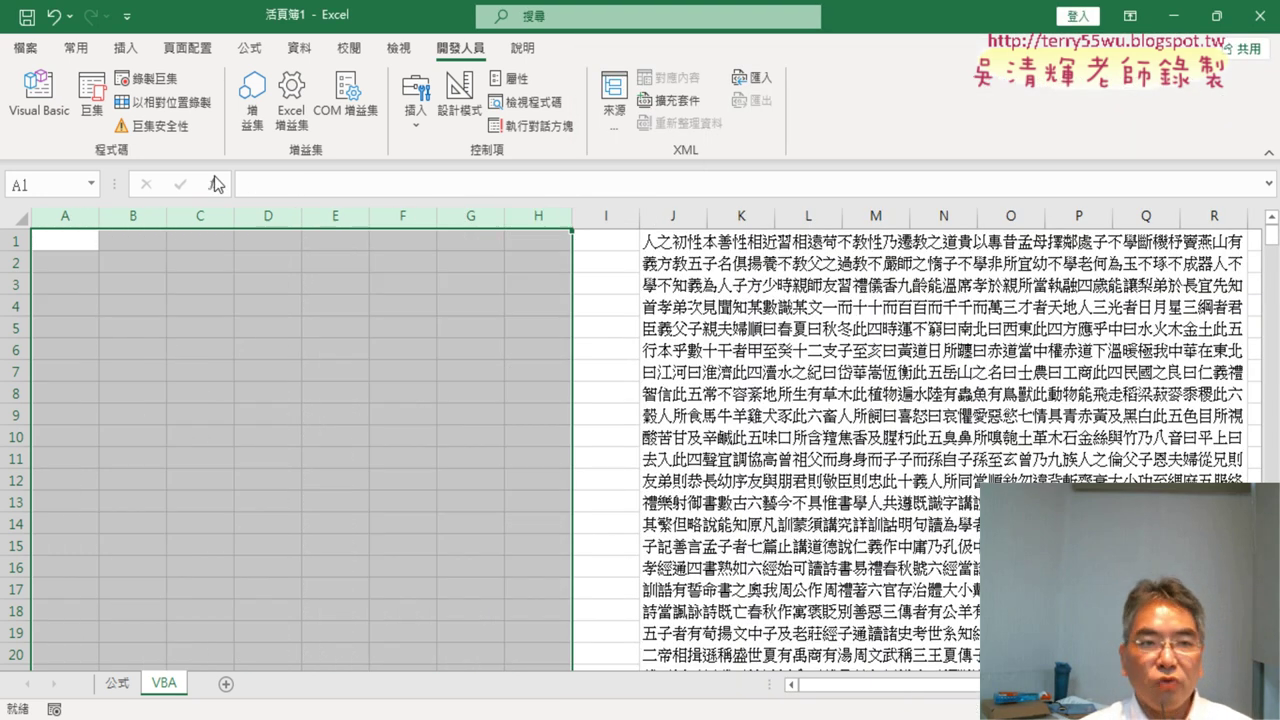
left_click(40, 95)
left_click_drag(862, 497, 889, 158)
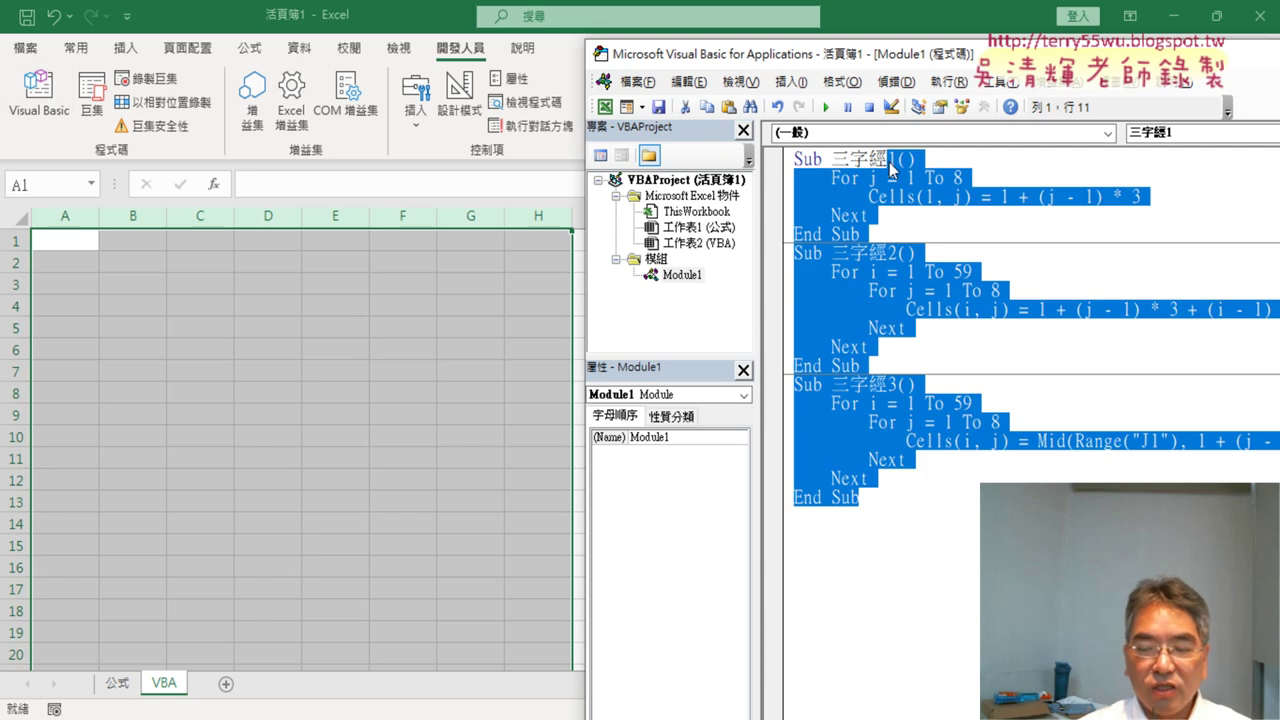
Delete the old macros, leaving an empty Sub 三字經() with End Sub and an indented body line
key("Delete")
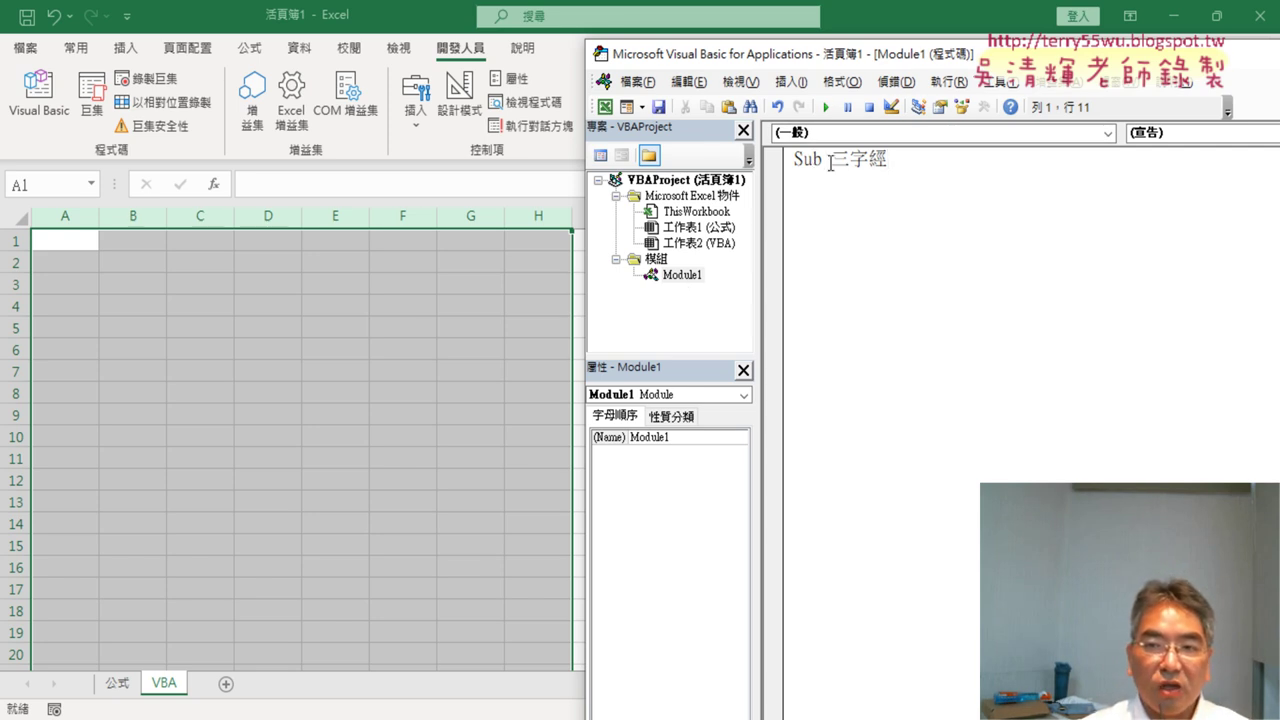
key("Return")
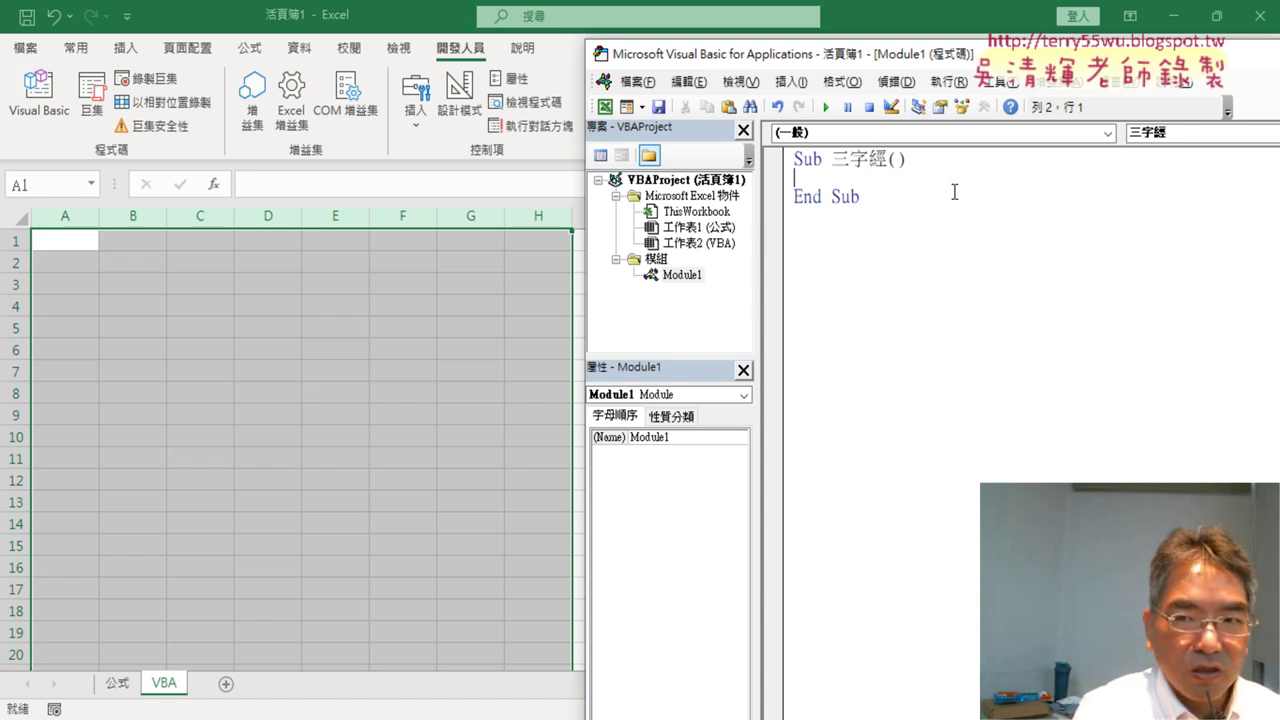
key("Tab")
Write a For j = 1 To 8 … Next loop inside the procedure
type("f")
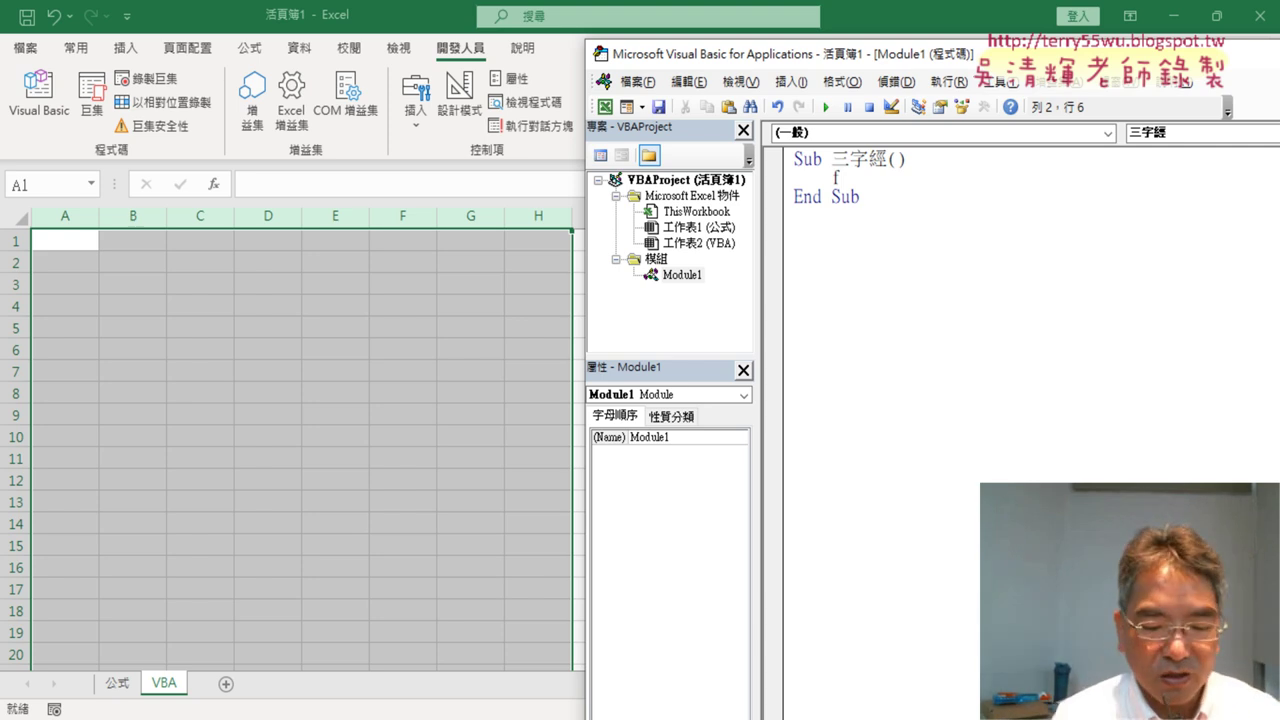
type("or j=")
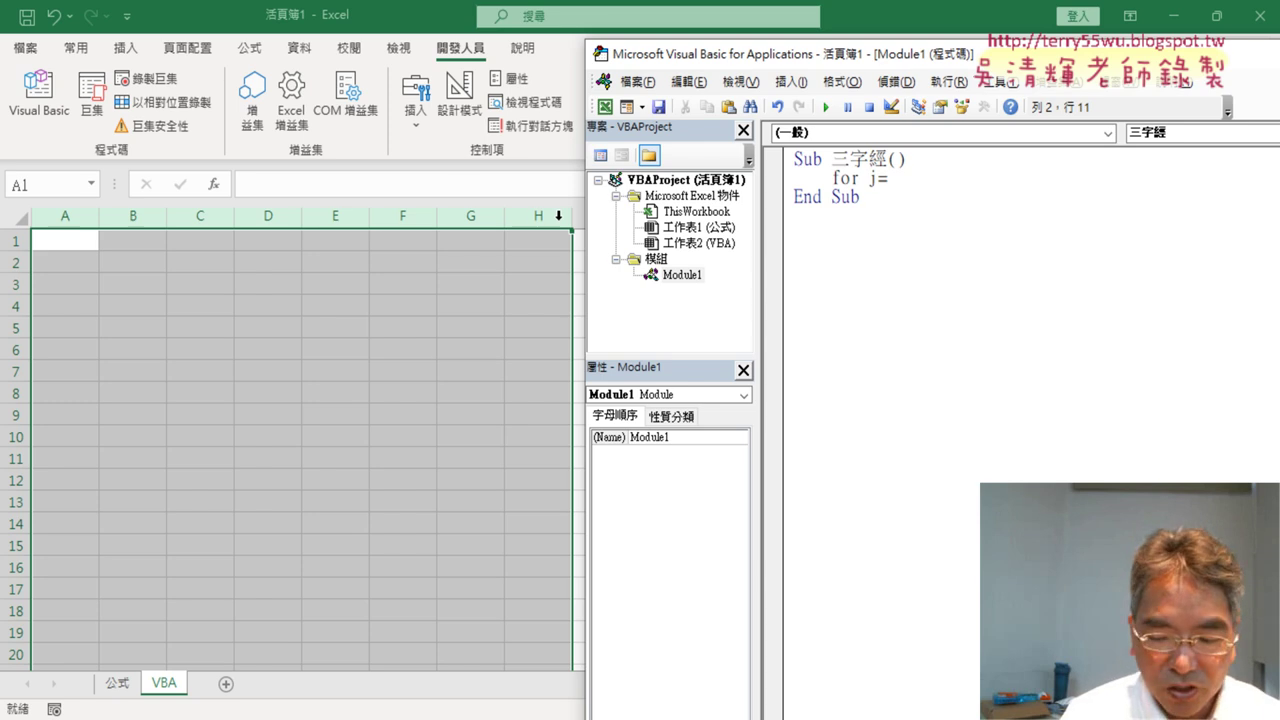
type("1 to ")
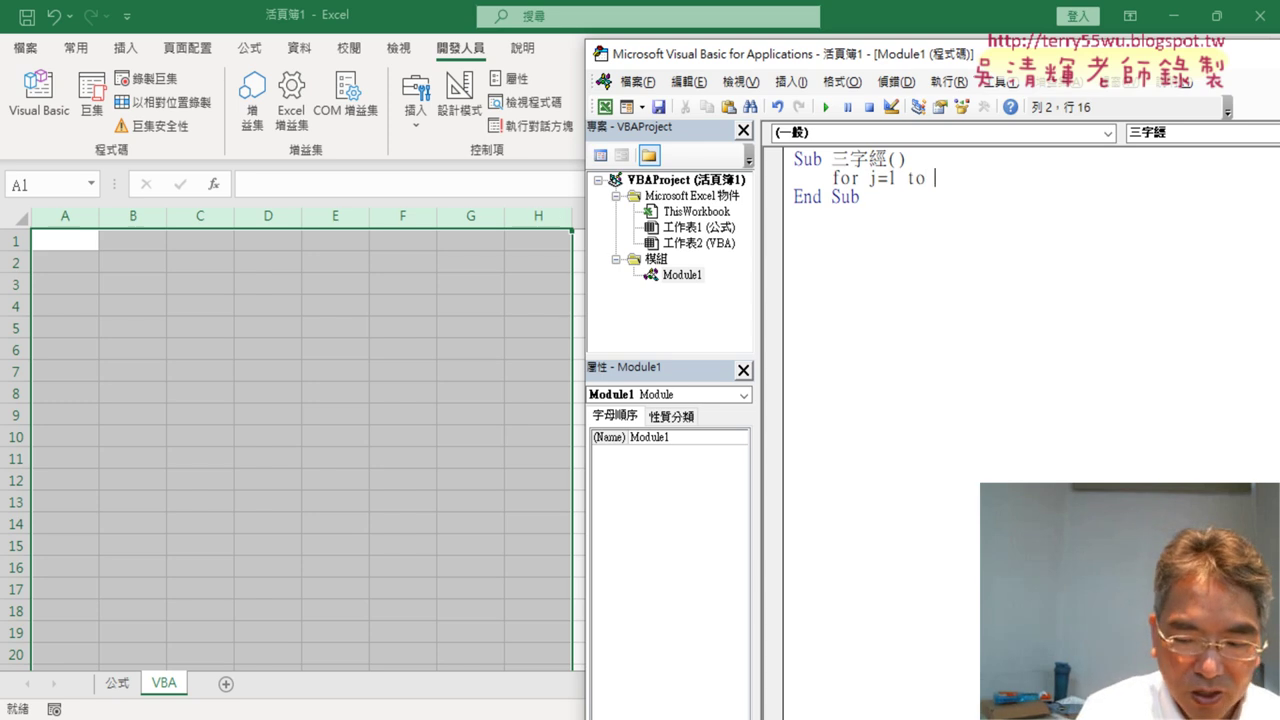
type("8")
key("Return")
key("Return")
type("n")
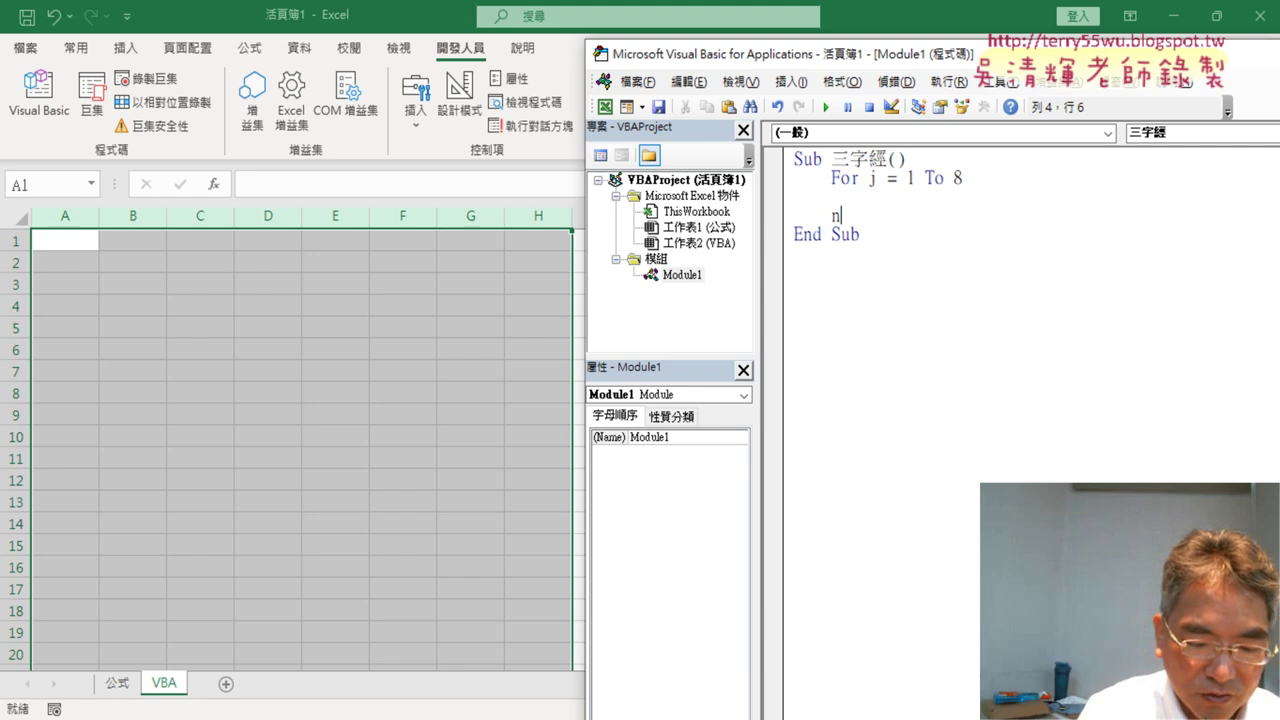
type("ext")
key("Up")
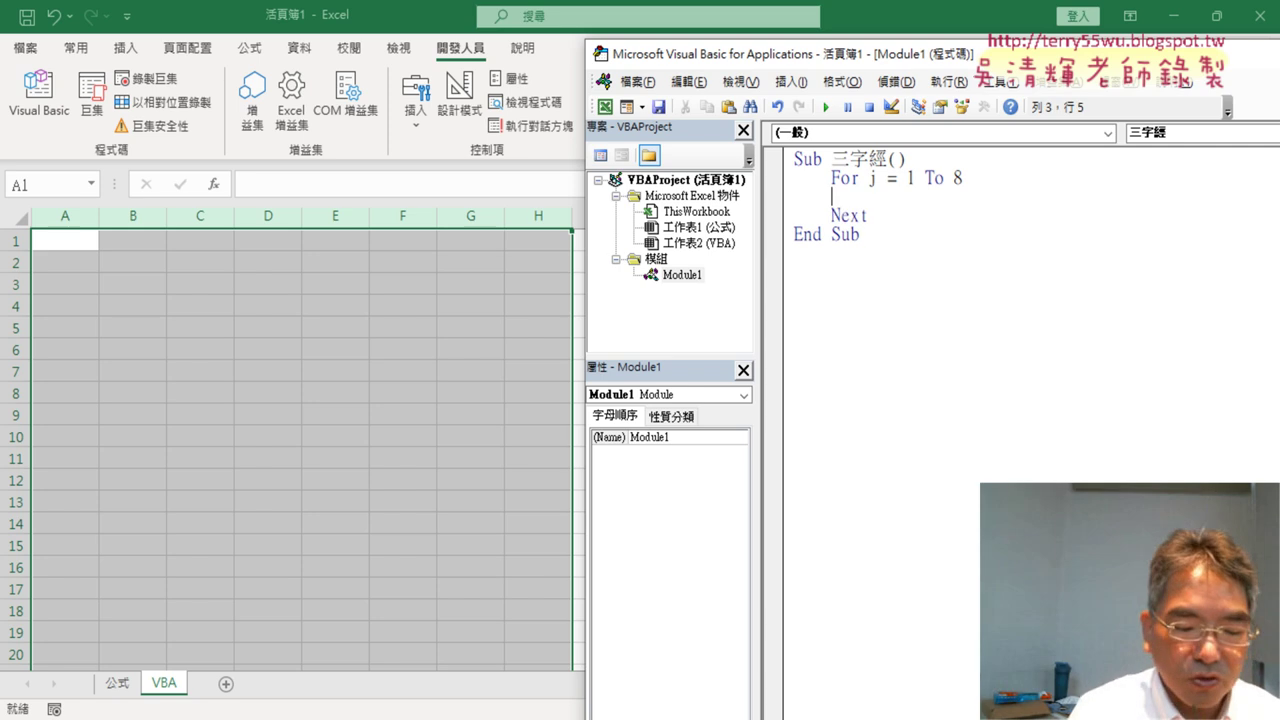
key("Tab")
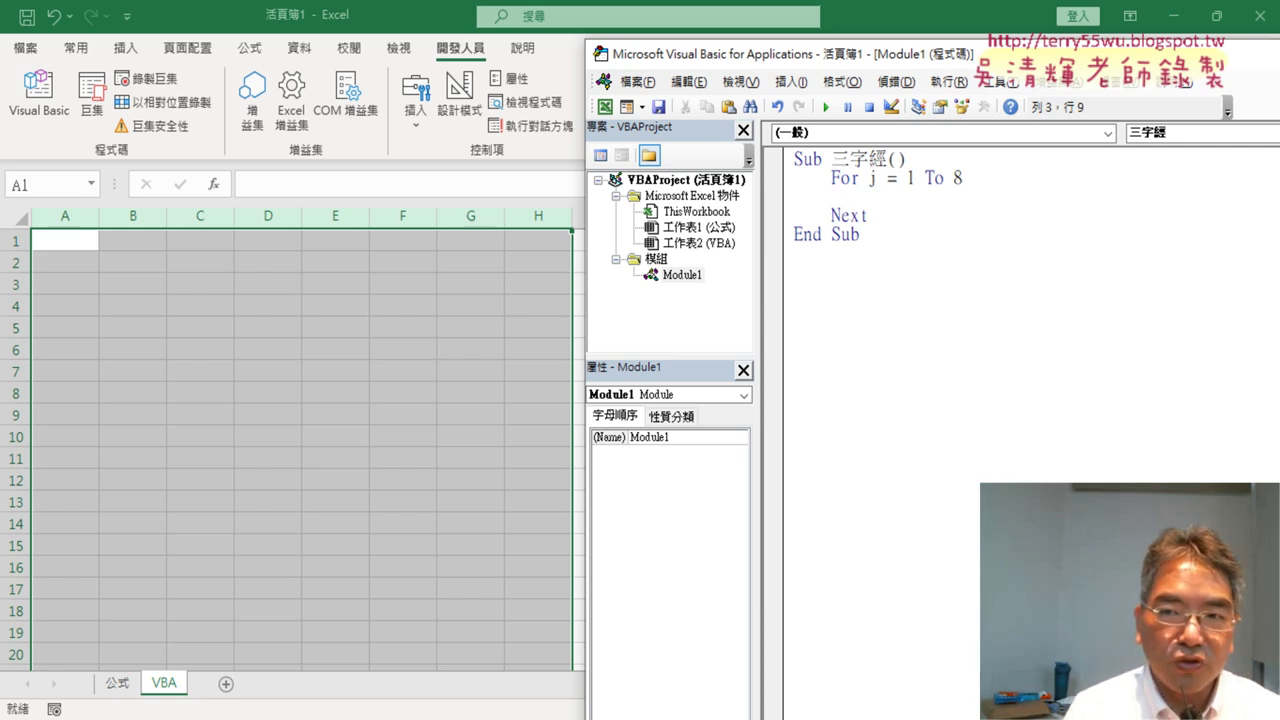
Make the loop body set Cells(1, j) = 1 + (j - 1) * 3
type("c")
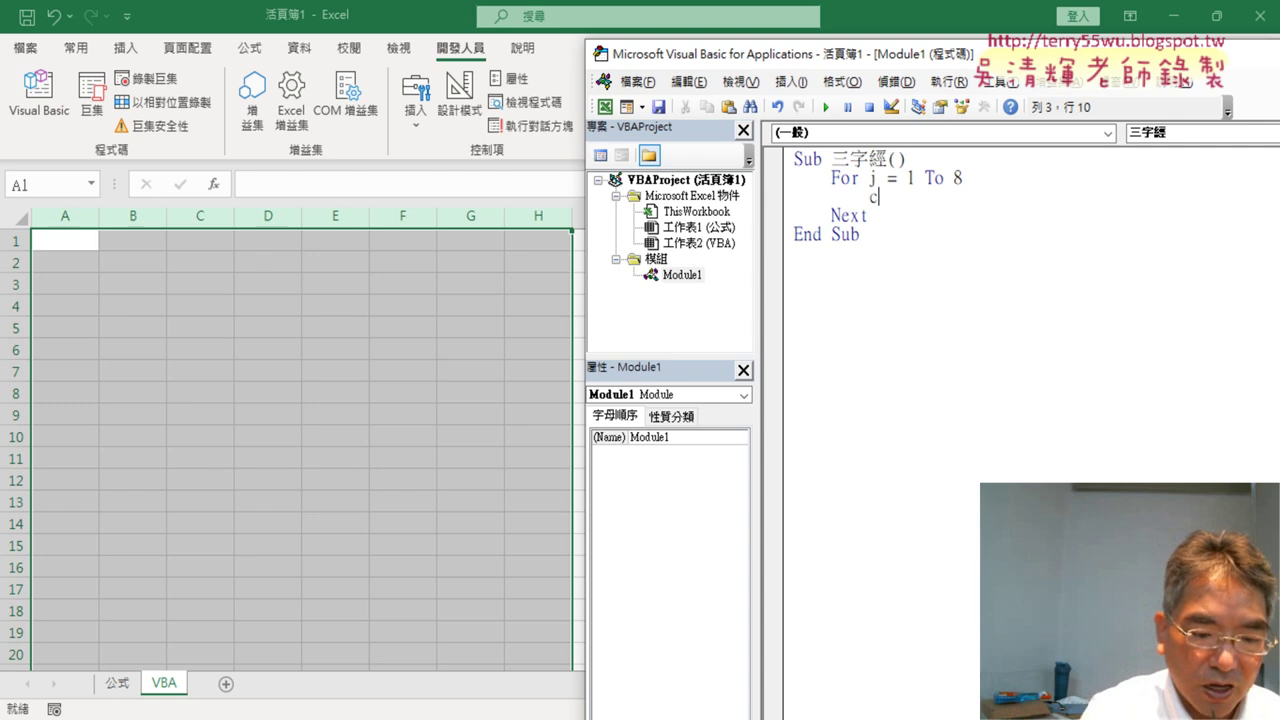
type("ells")
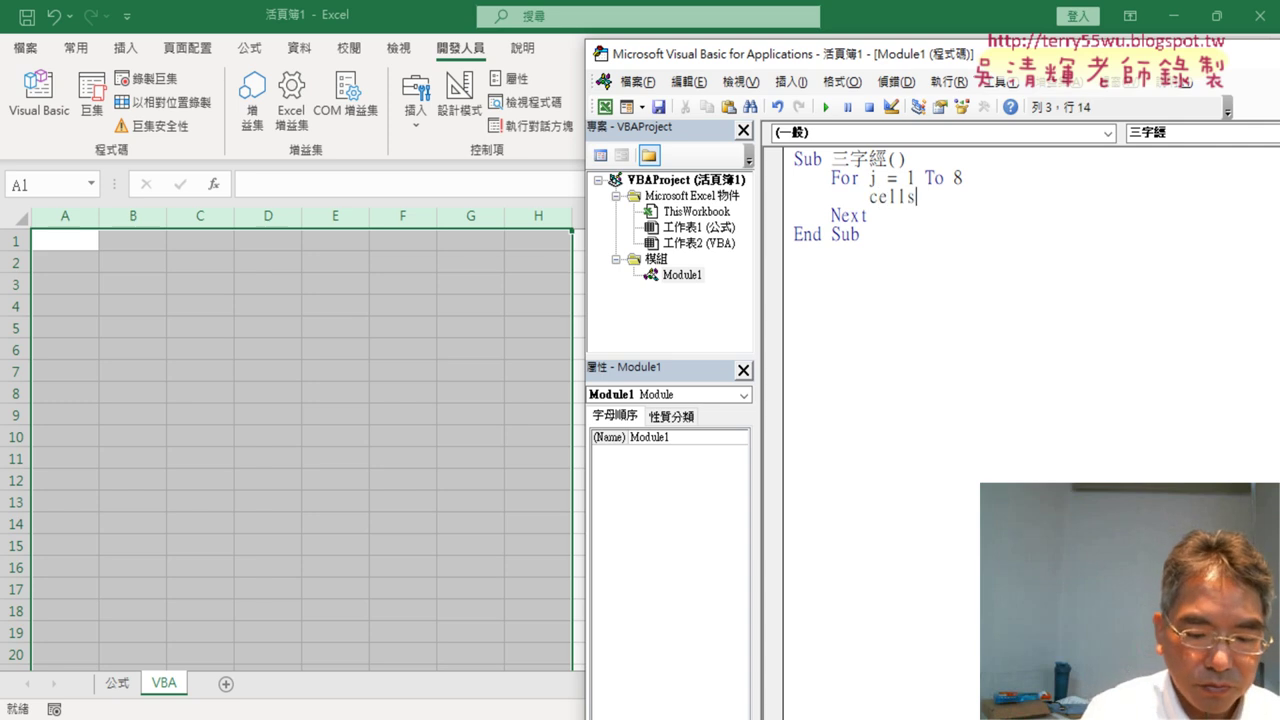
type("(")
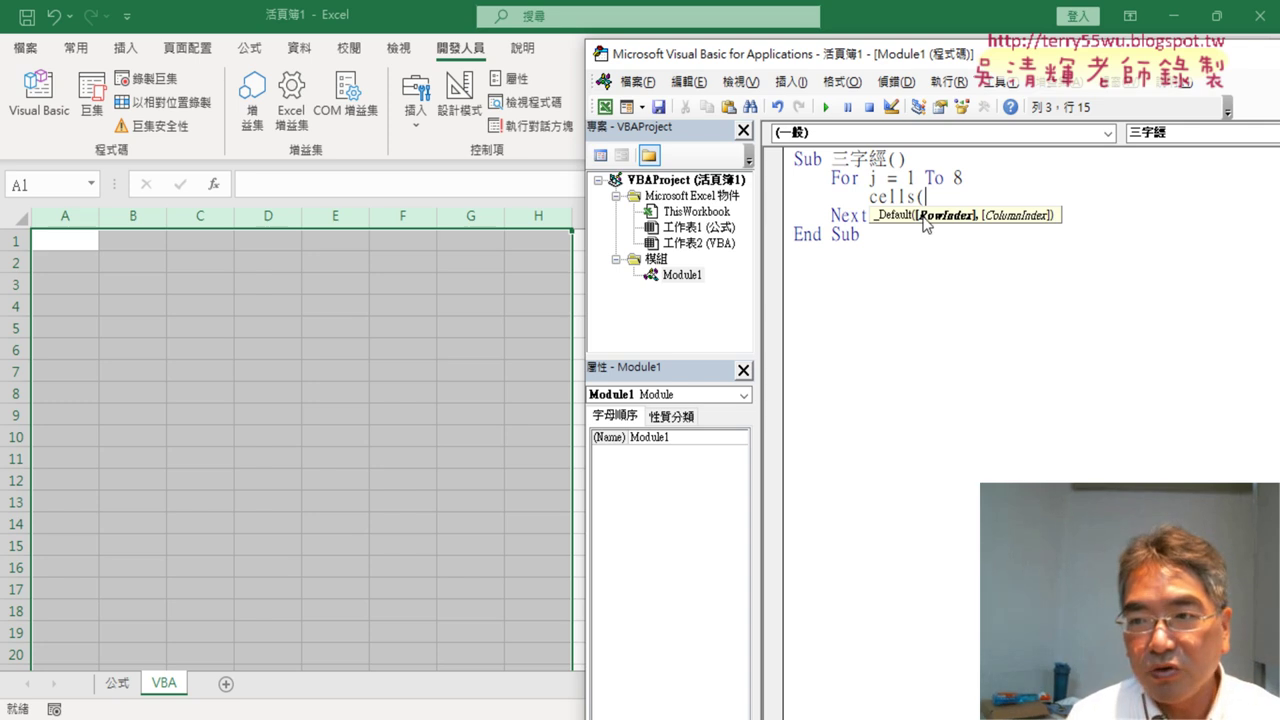
type("1")
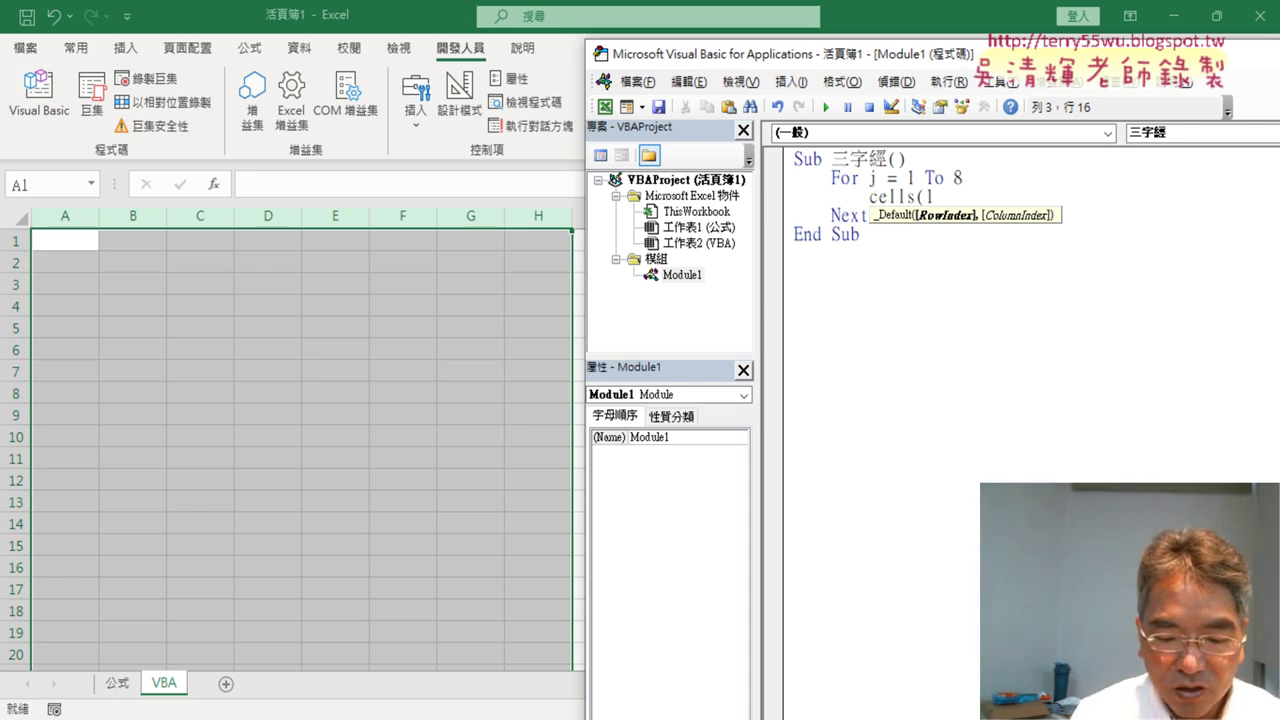
type(",")
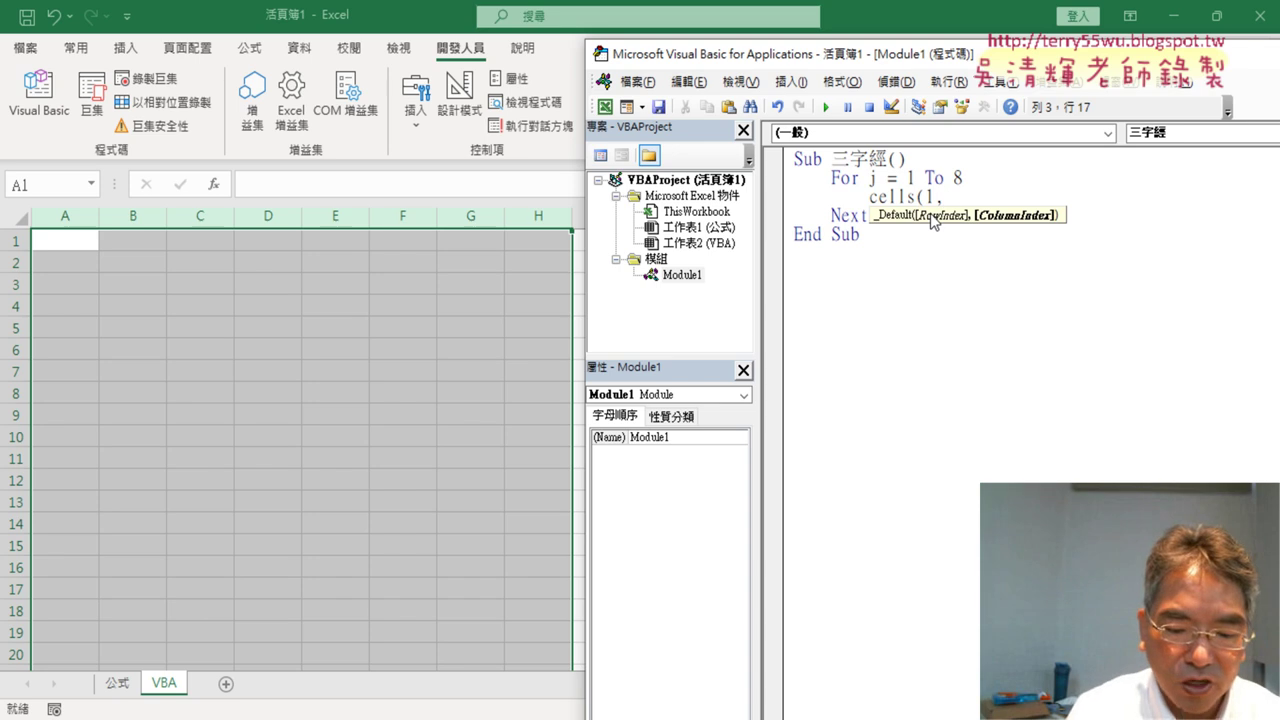
type("j)")
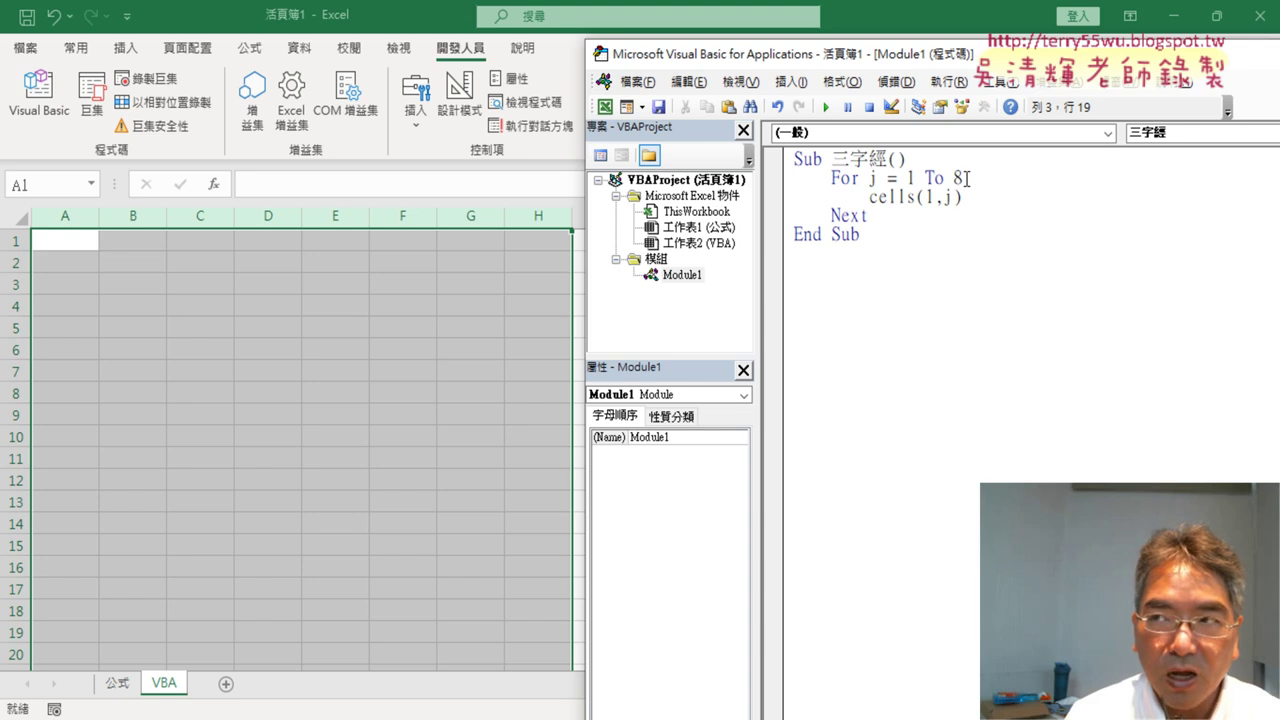
type("=1+")
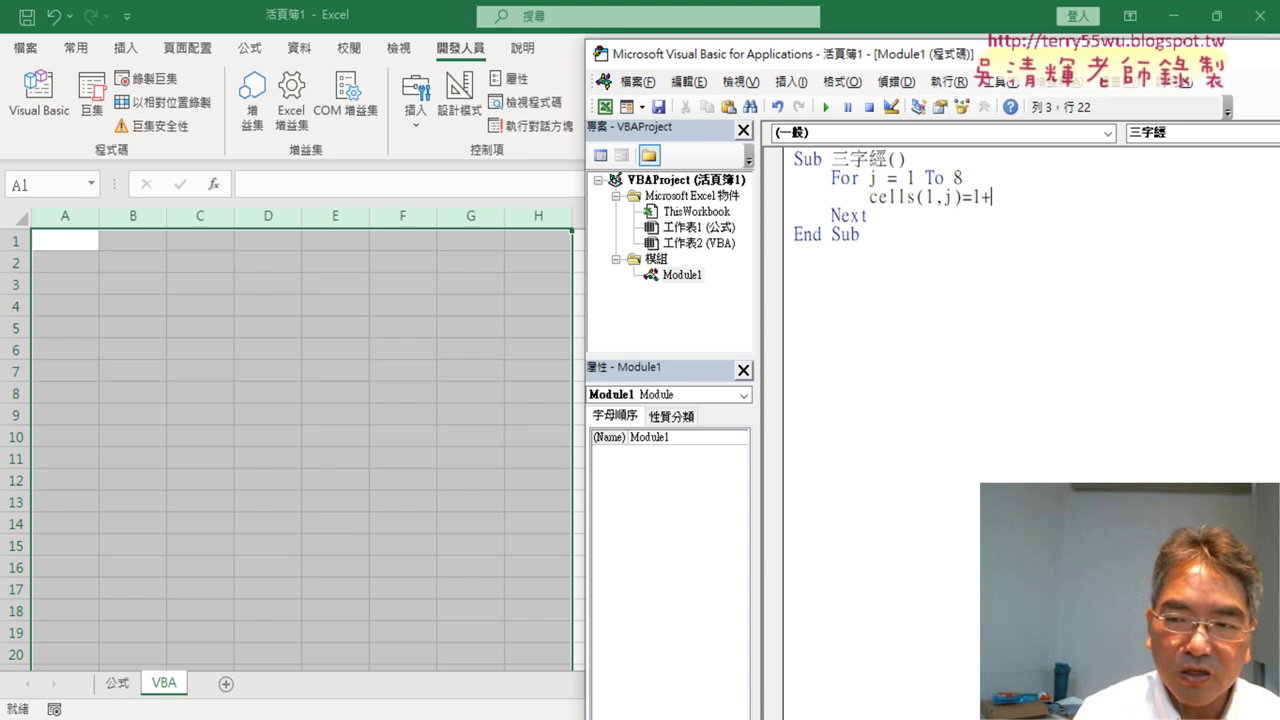
type("j)=1+")
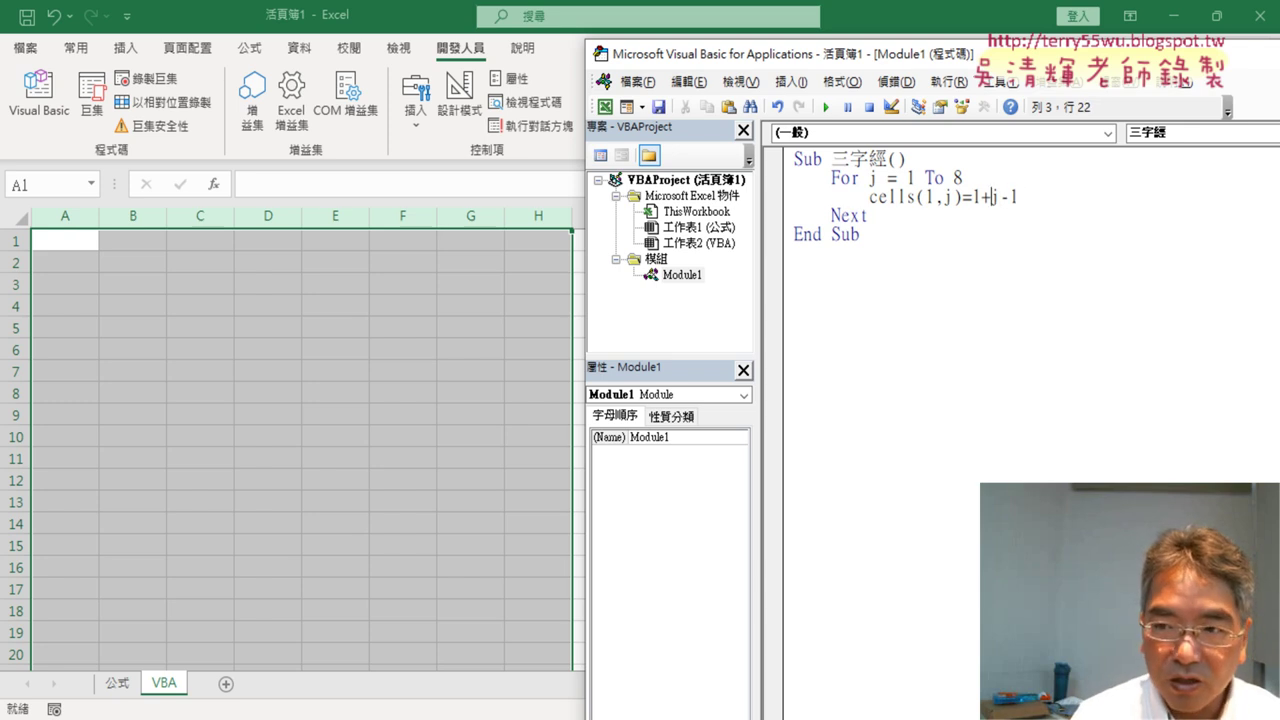
type("(")
key("Right")
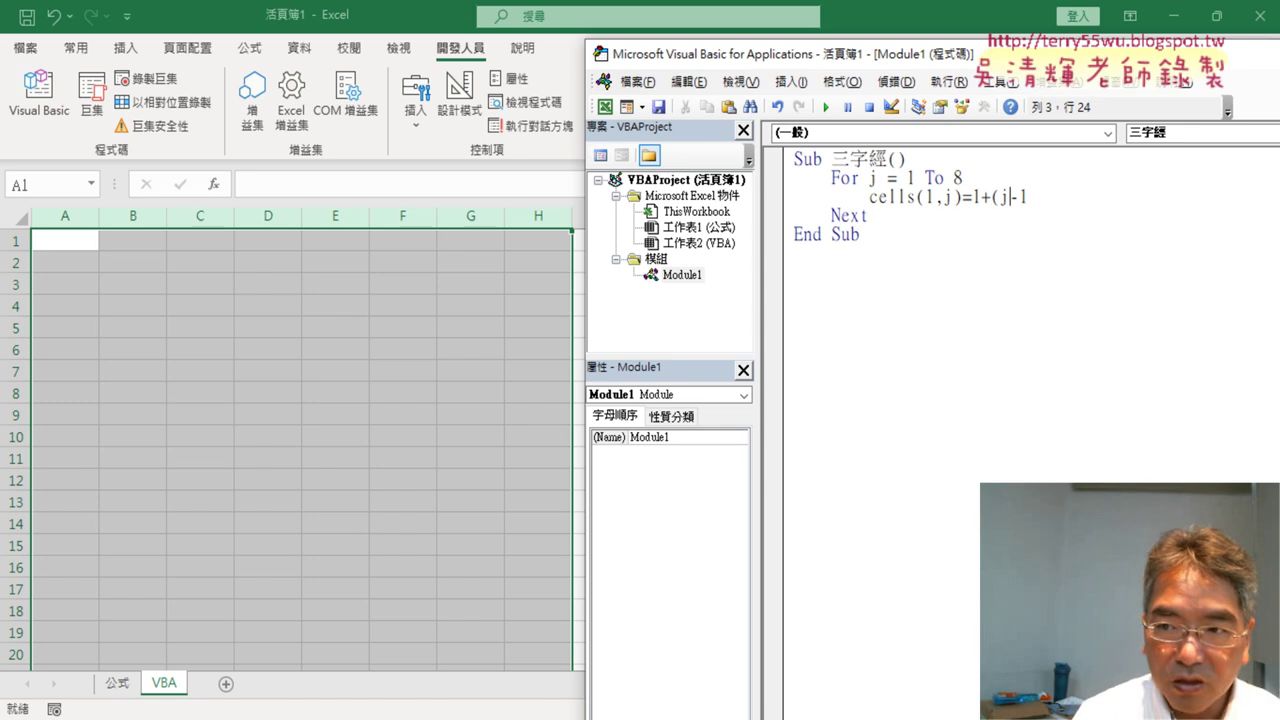
key("Right")
key("Right")
type(")")
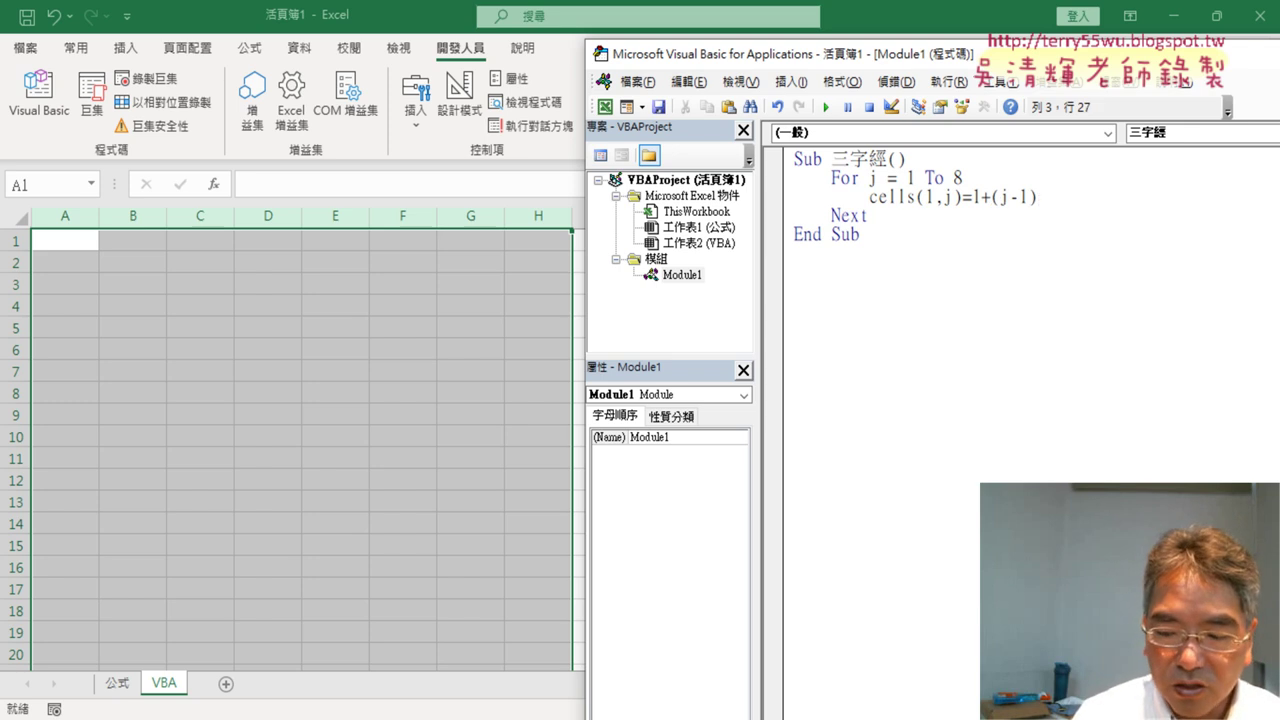
type("*3")
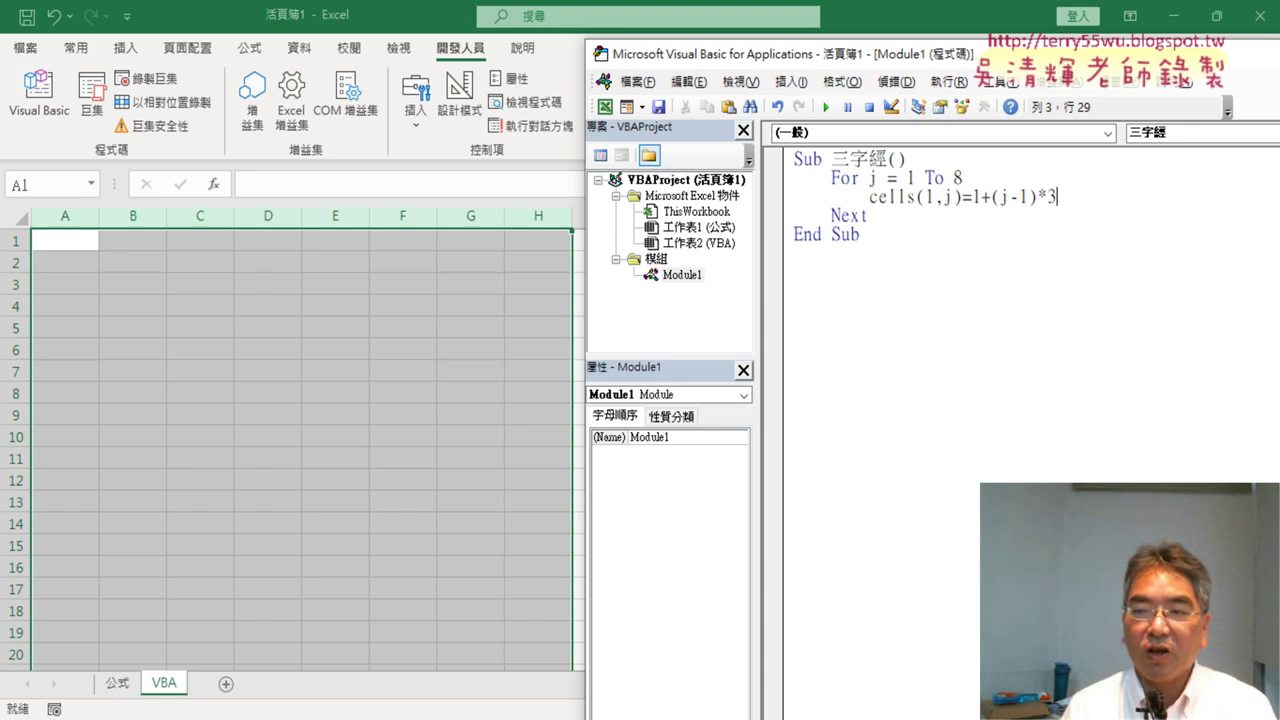
double_click(1005, 197)
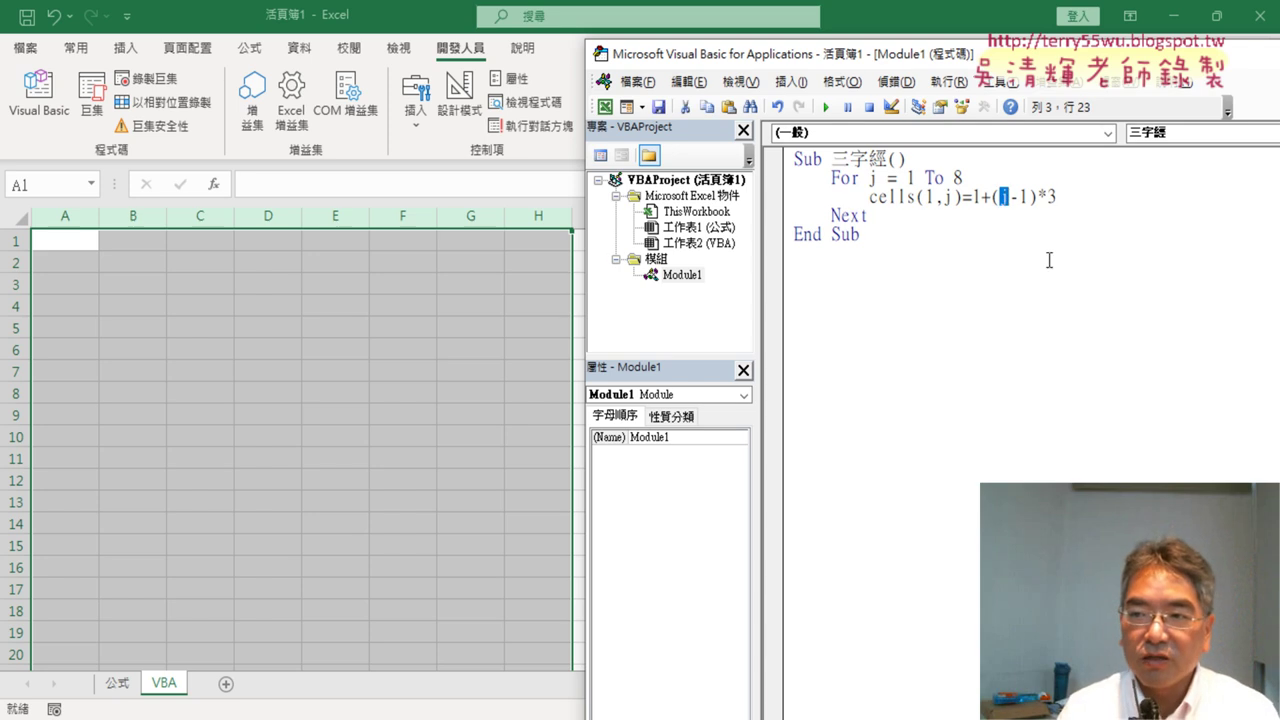
left_click(1093, 374)
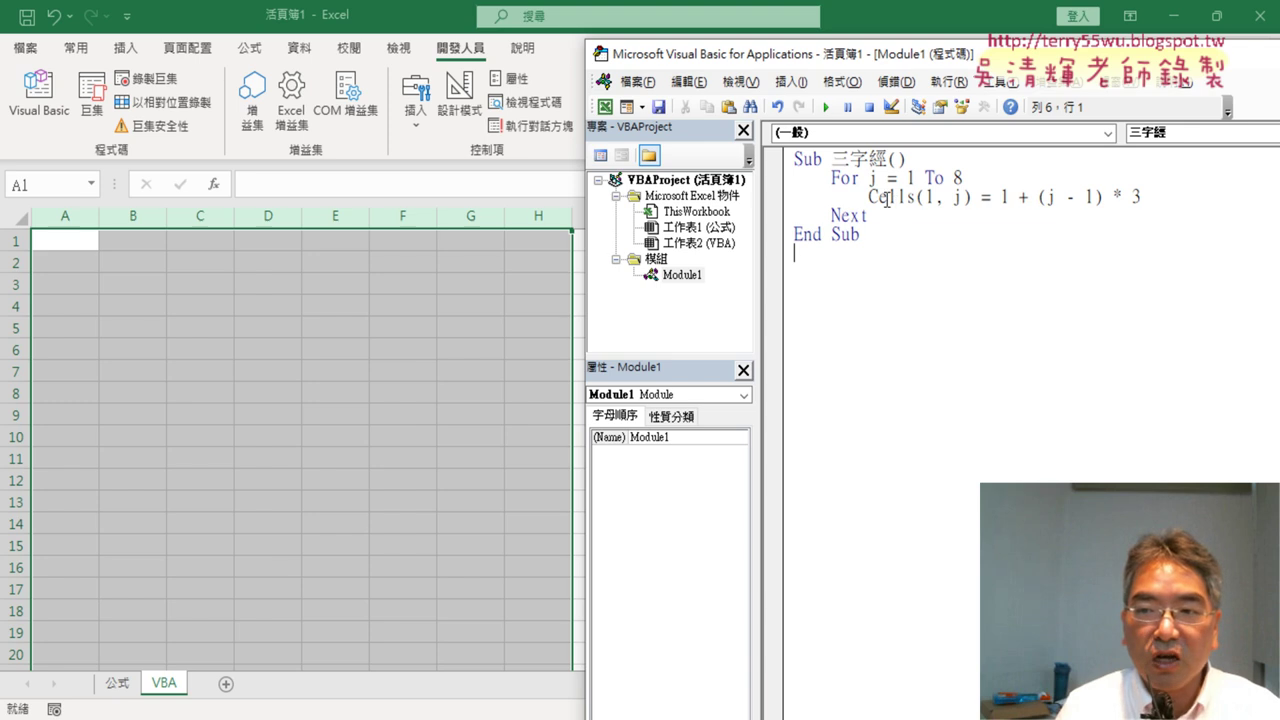
Run the macro to fill A1:H1 with 1, 4, 7 … 22, then add a blank line after the header
key("F5")
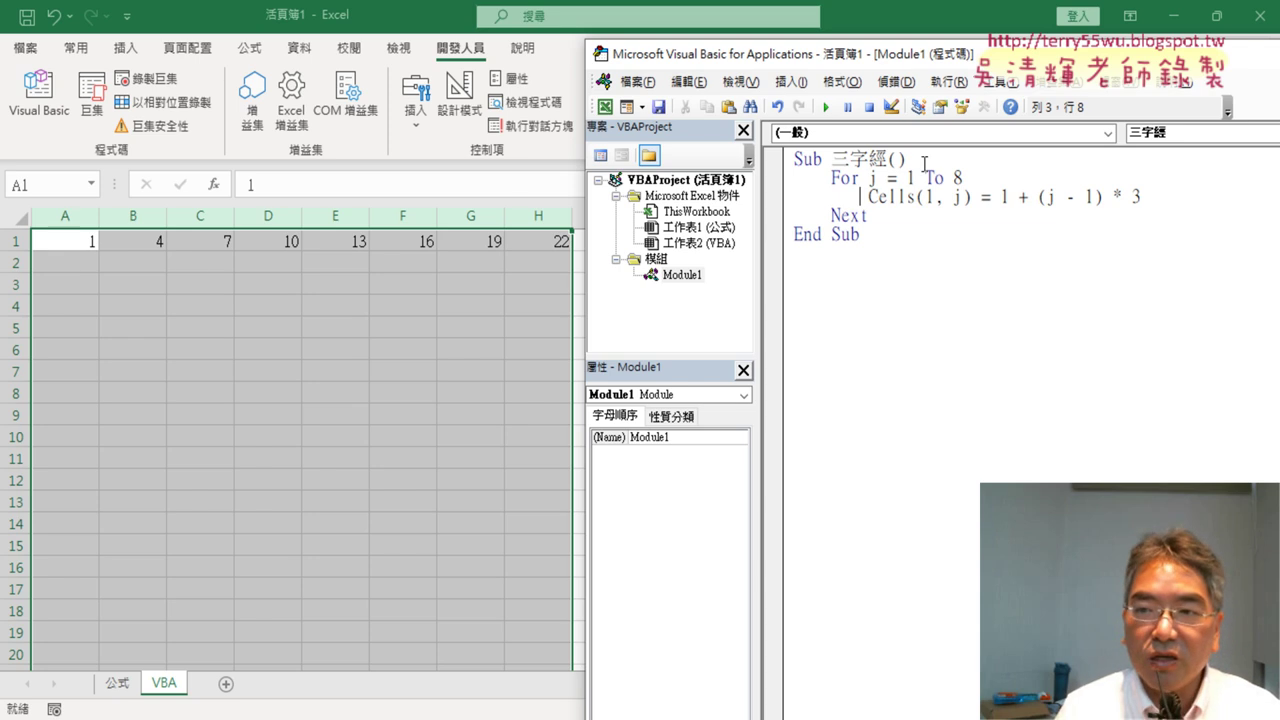
key("Return")
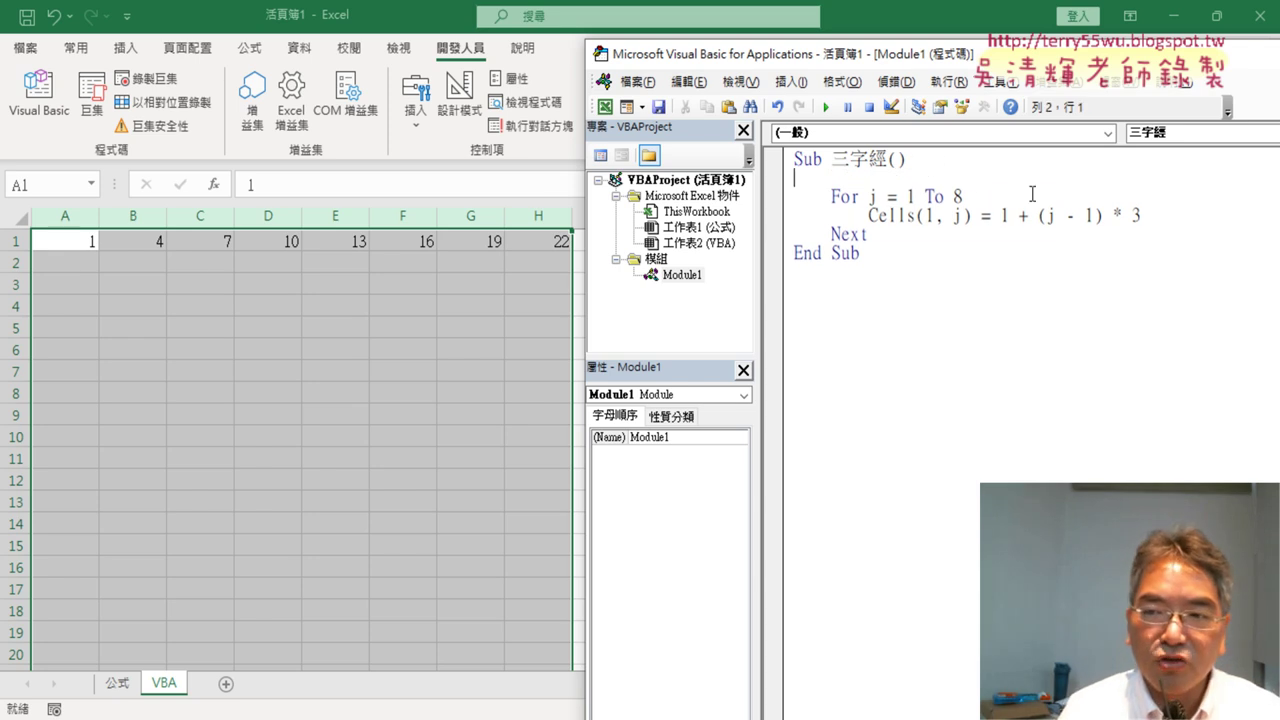
Copy the For j line onto line 2 and change it to For i = 1 To 59
left_click_drag(965, 197, 831, 197)
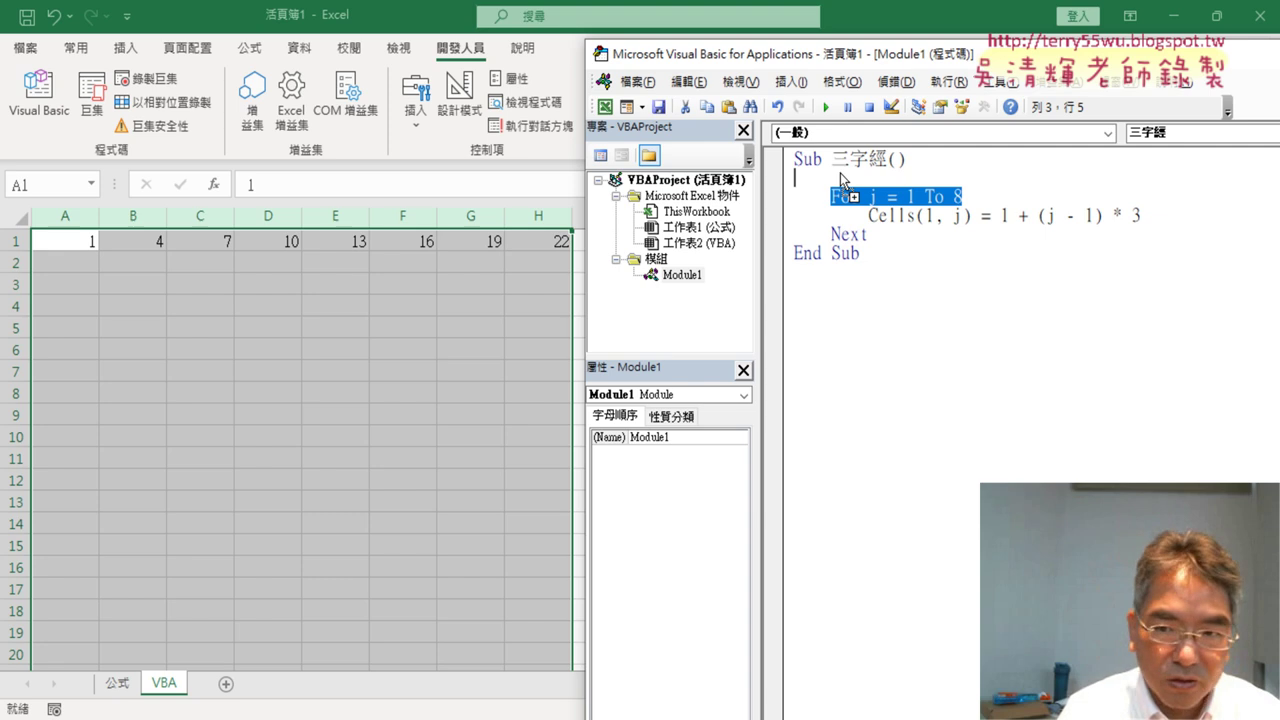
left_click_drag(840, 180, 796, 177)
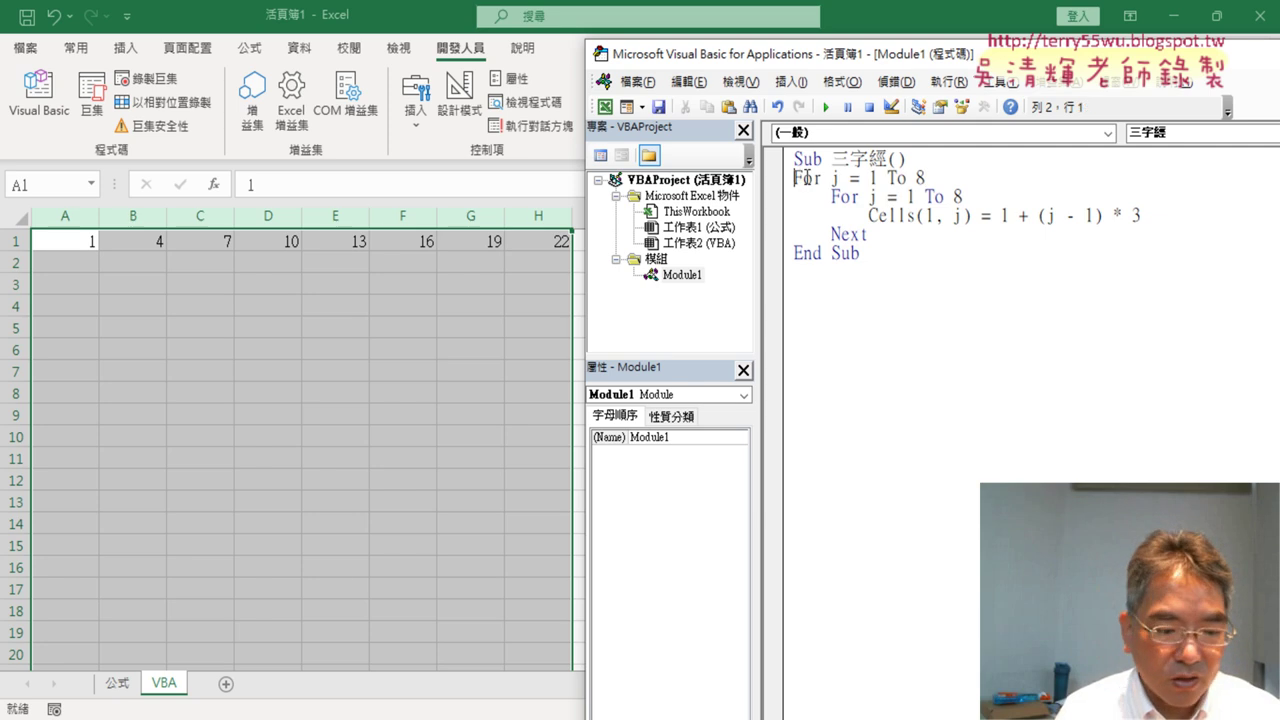
key("Tab")
double_click(872, 178)
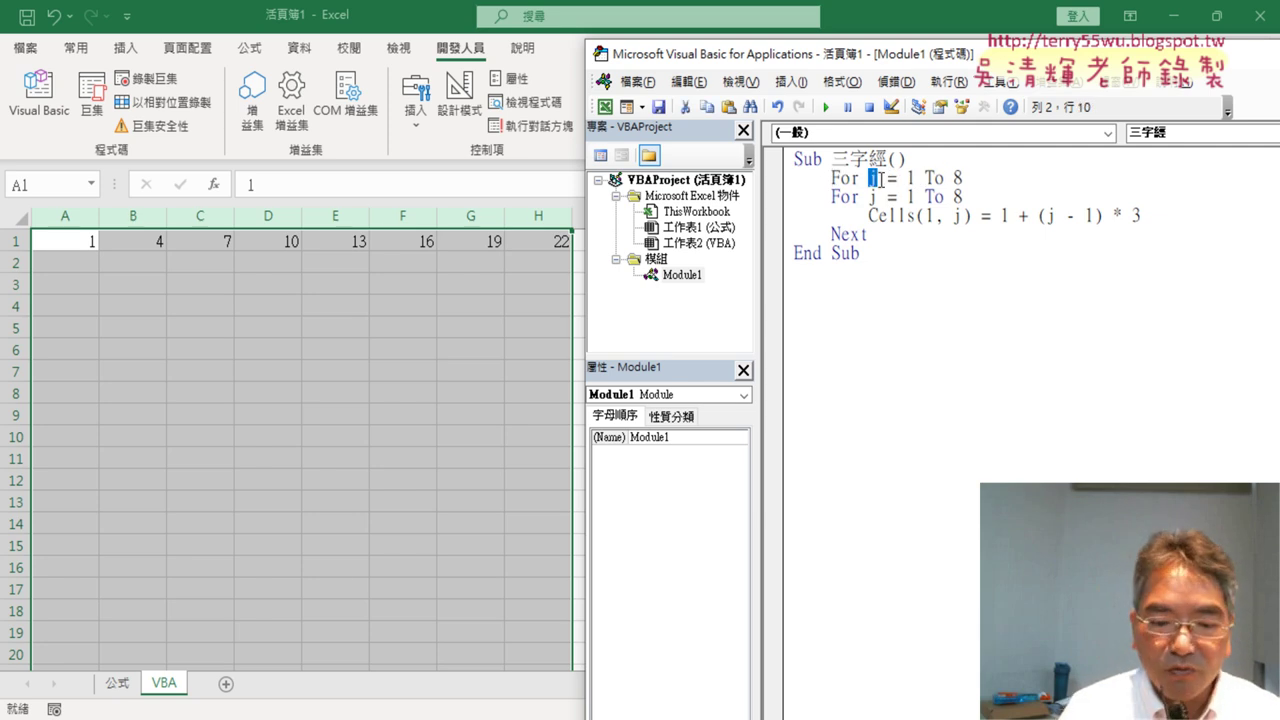
type("i")
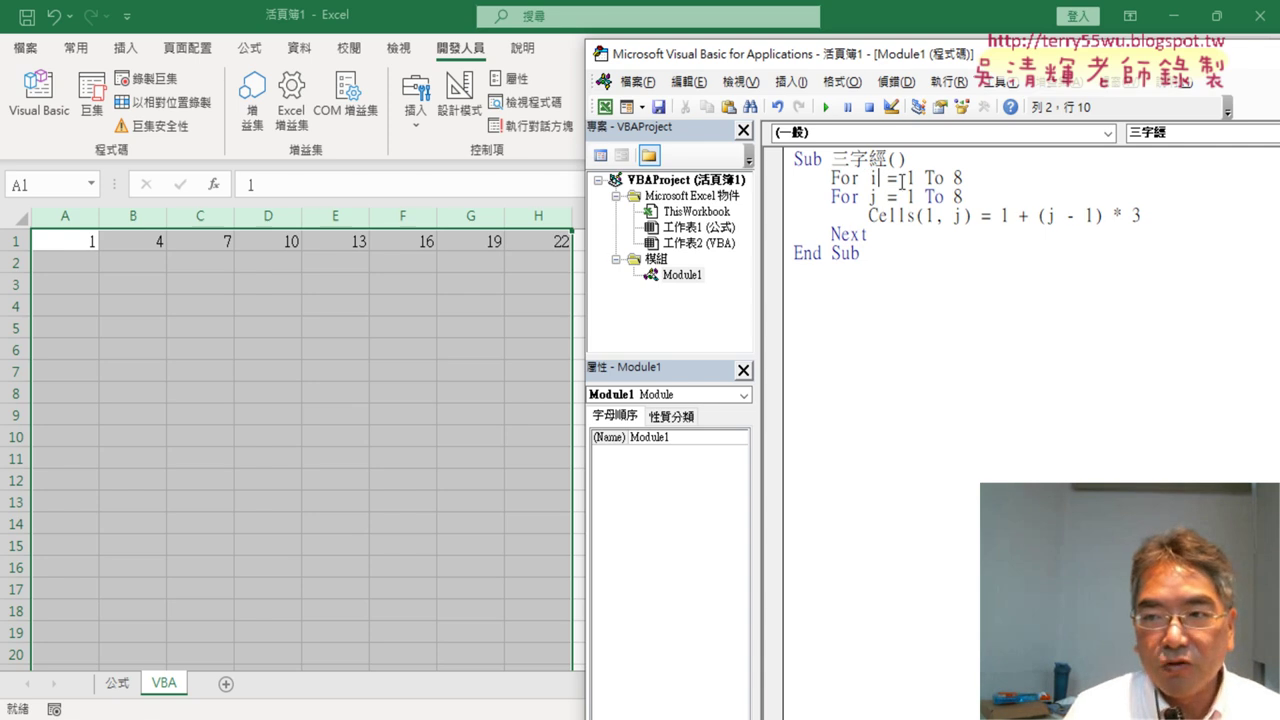
double_click(957, 178)
type("5")
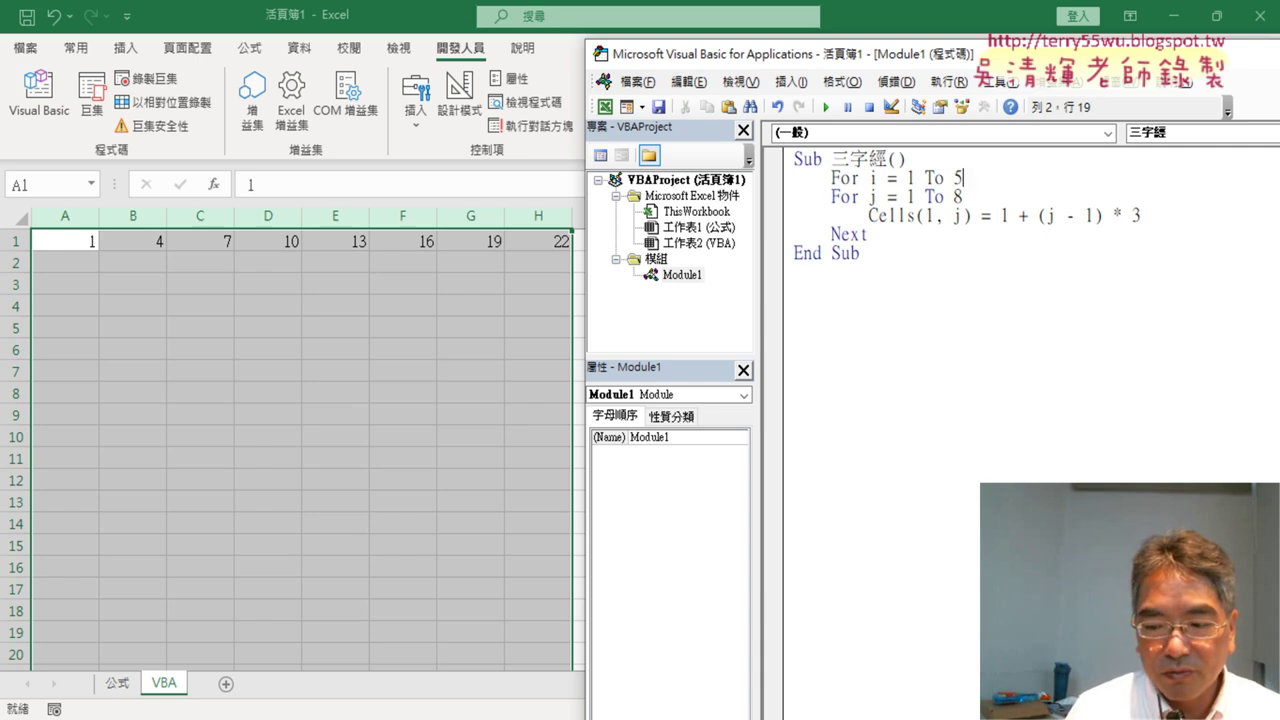
type("9")
Add a second Next before End Sub to close the outer i loop
key("Return")
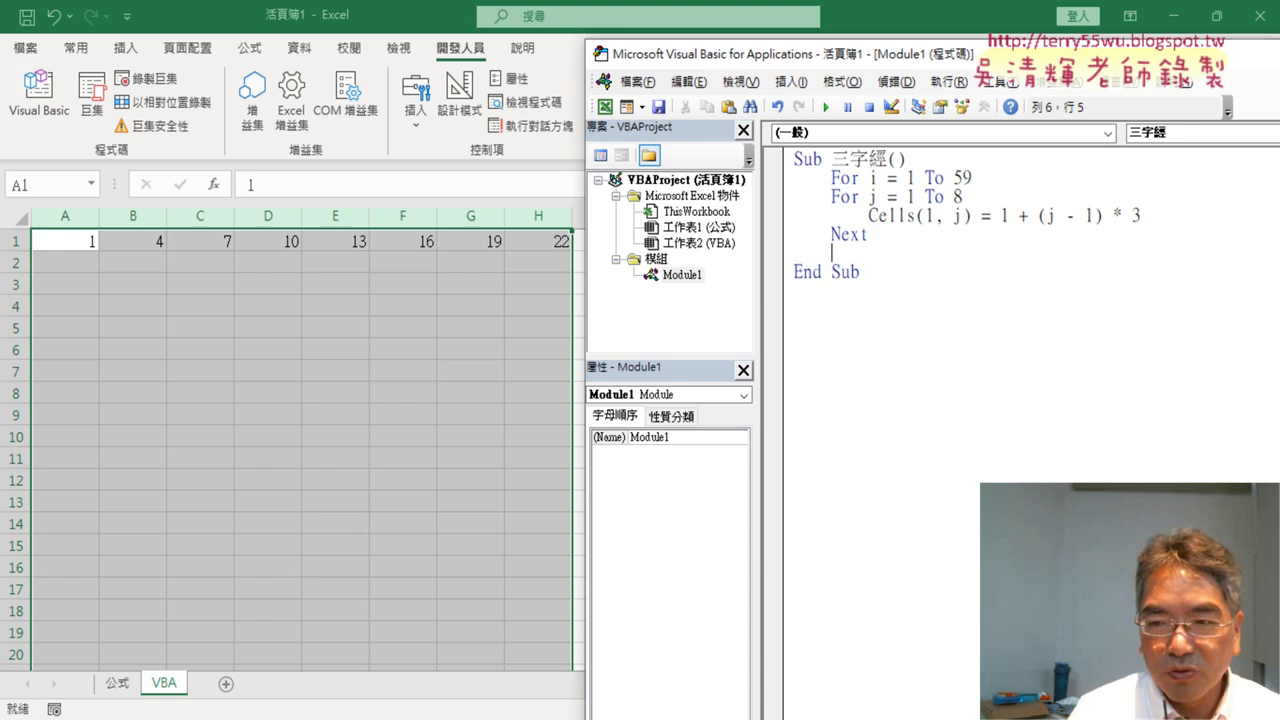
type("next")
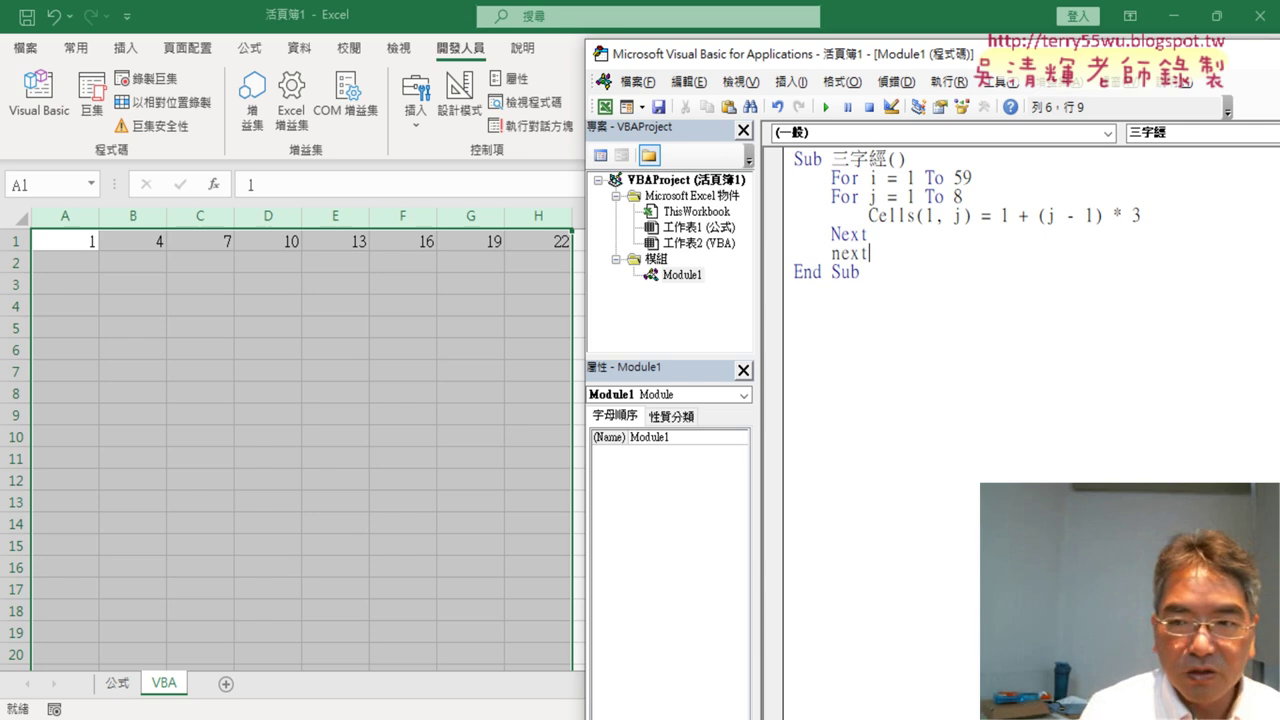
left_click(960, 348)
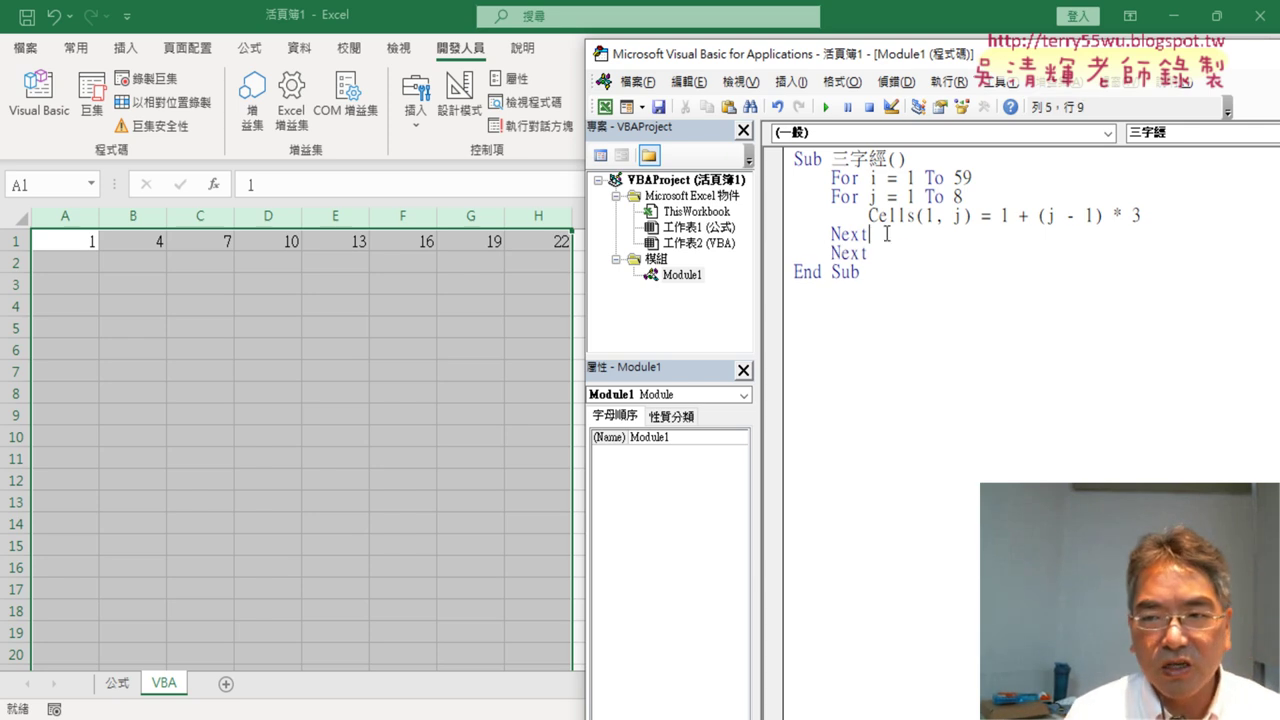
left_click_drag(876, 234, 778, 207)
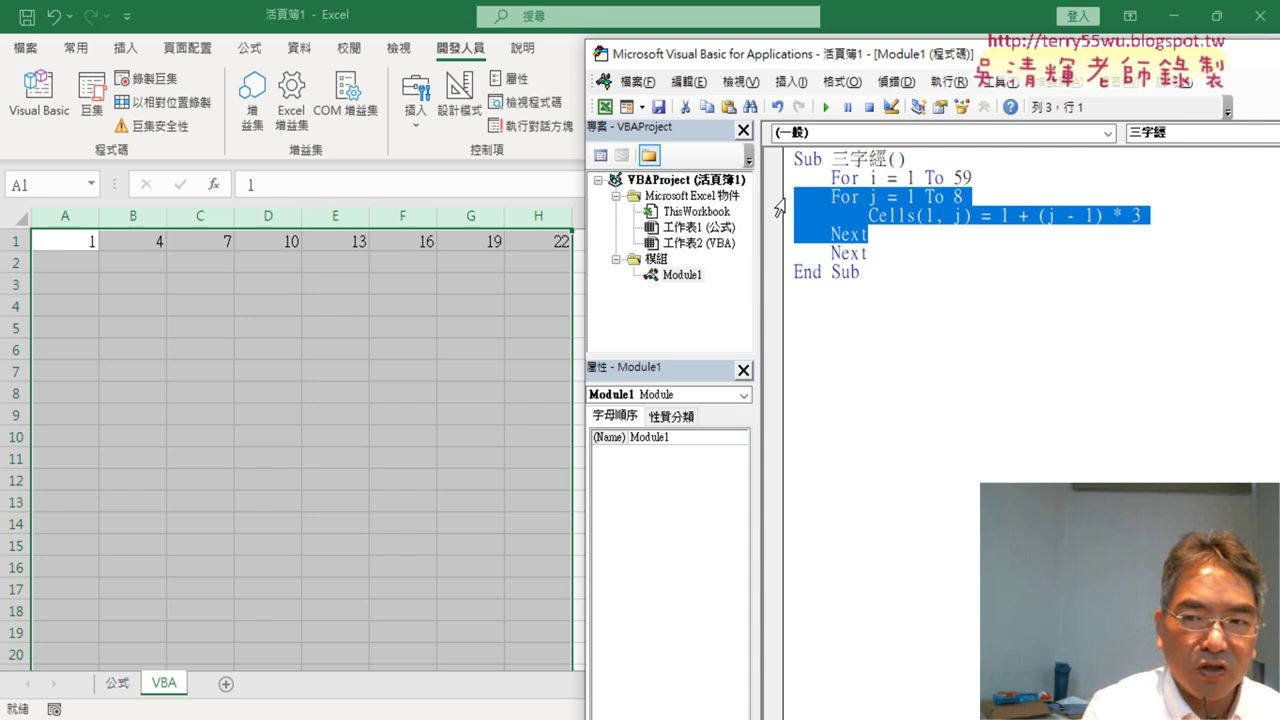
Indent the For j…Next block under For i, then review the ranges 1 To 59, 1 To 8 and variables i, j
key("Tab")
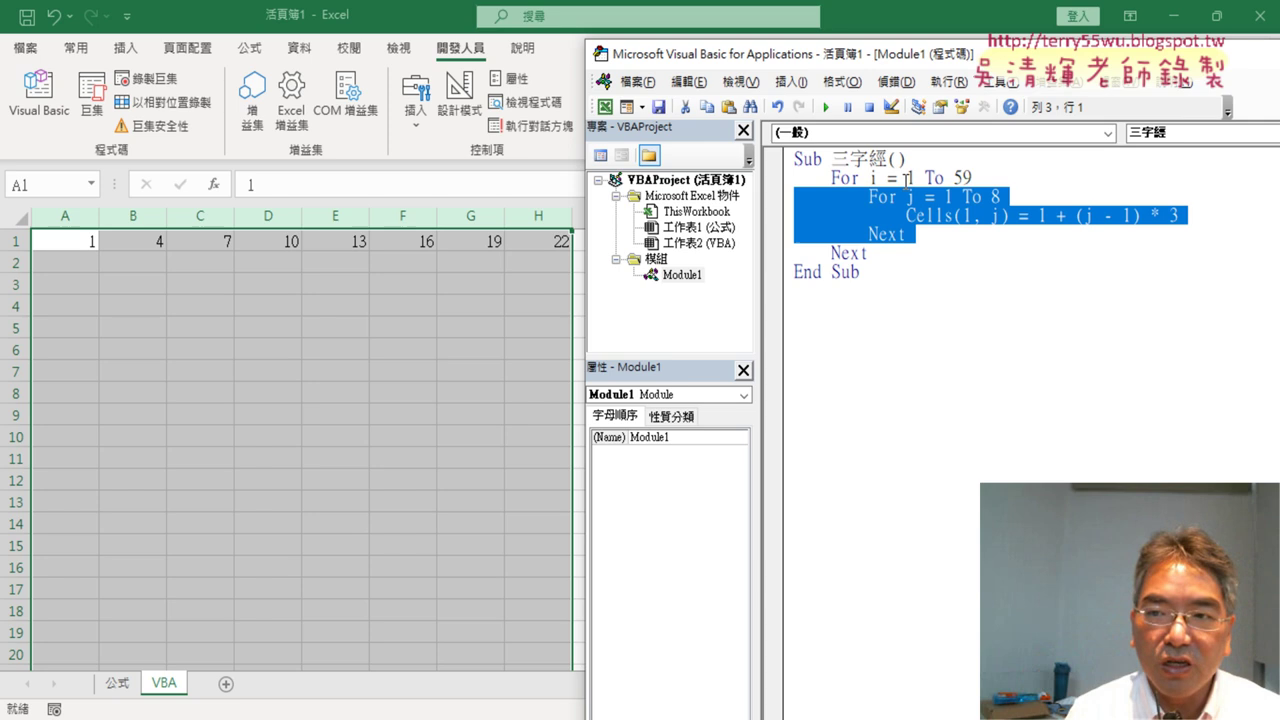
left_click_drag(906, 180, 972, 177)
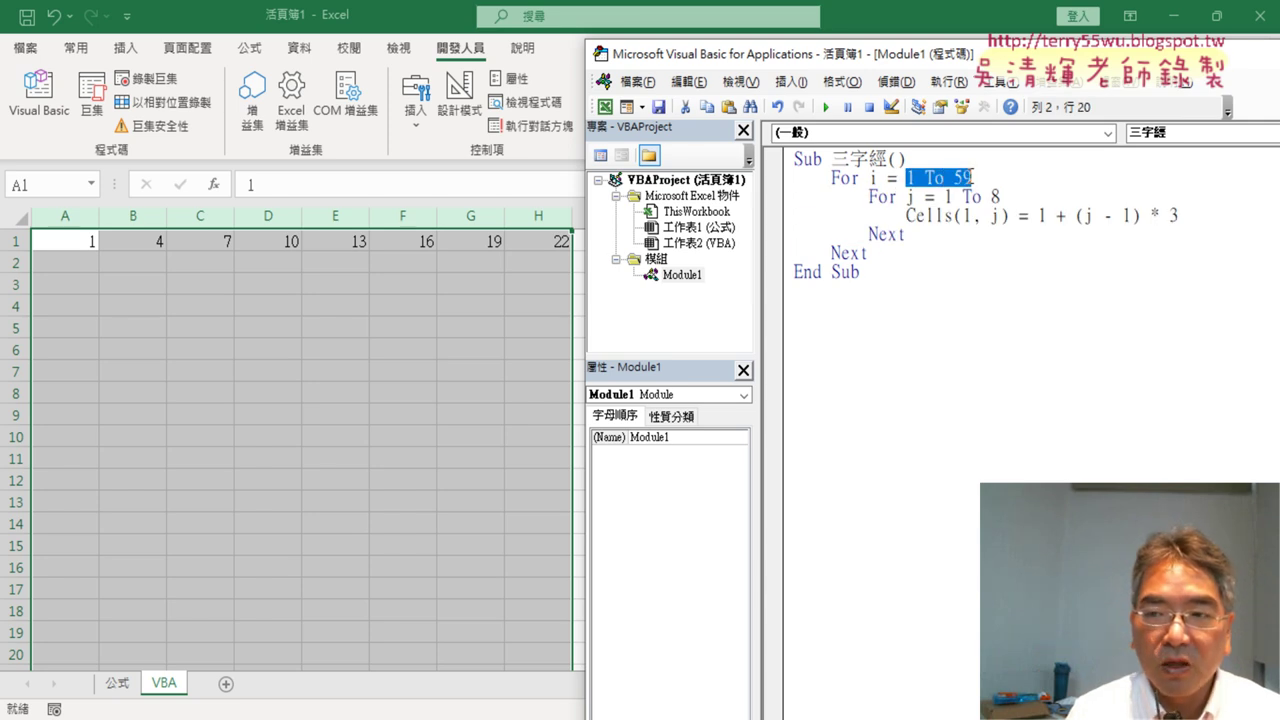
left_click_drag(945, 197, 994, 199)
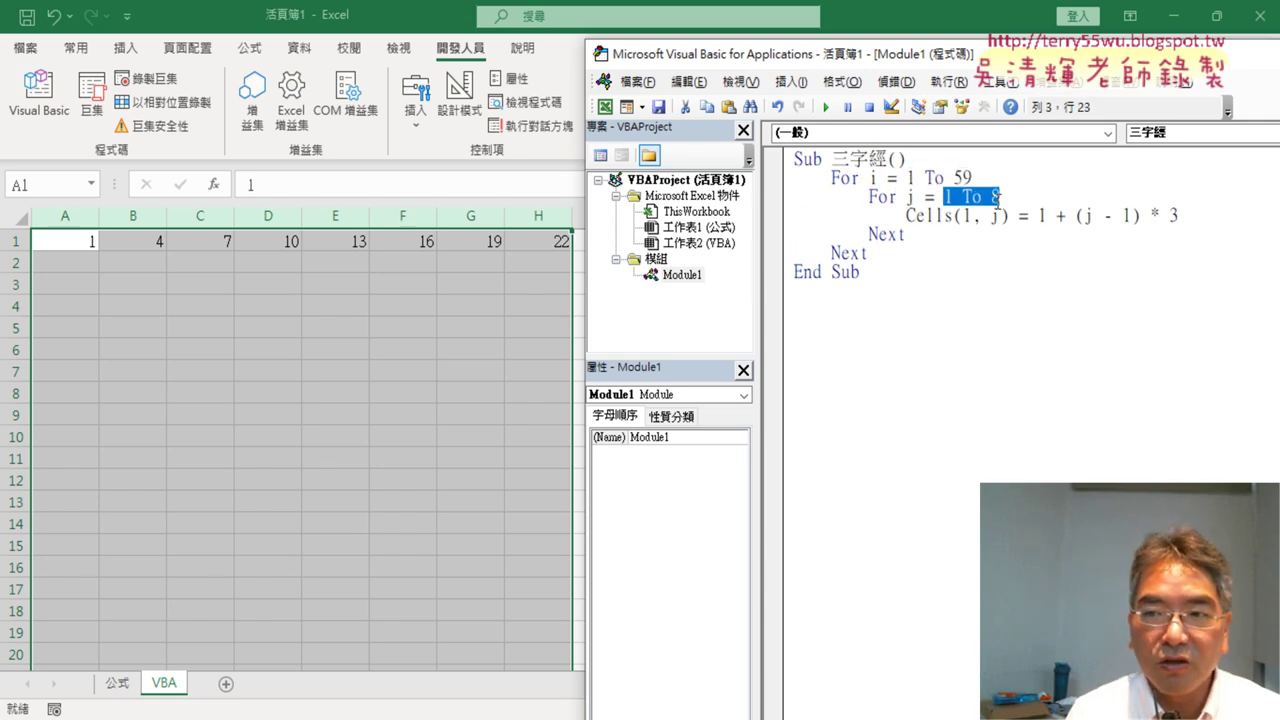
left_click_drag(877, 178, 868, 180)
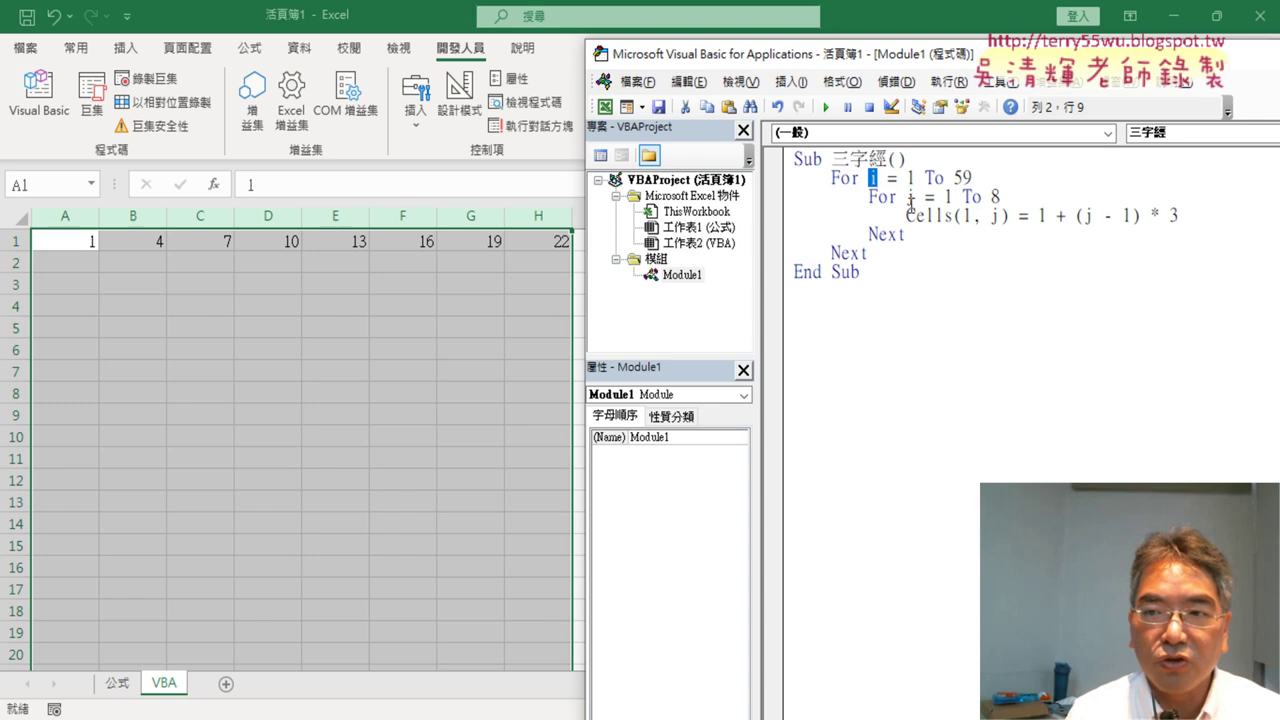
double_click(911, 198)
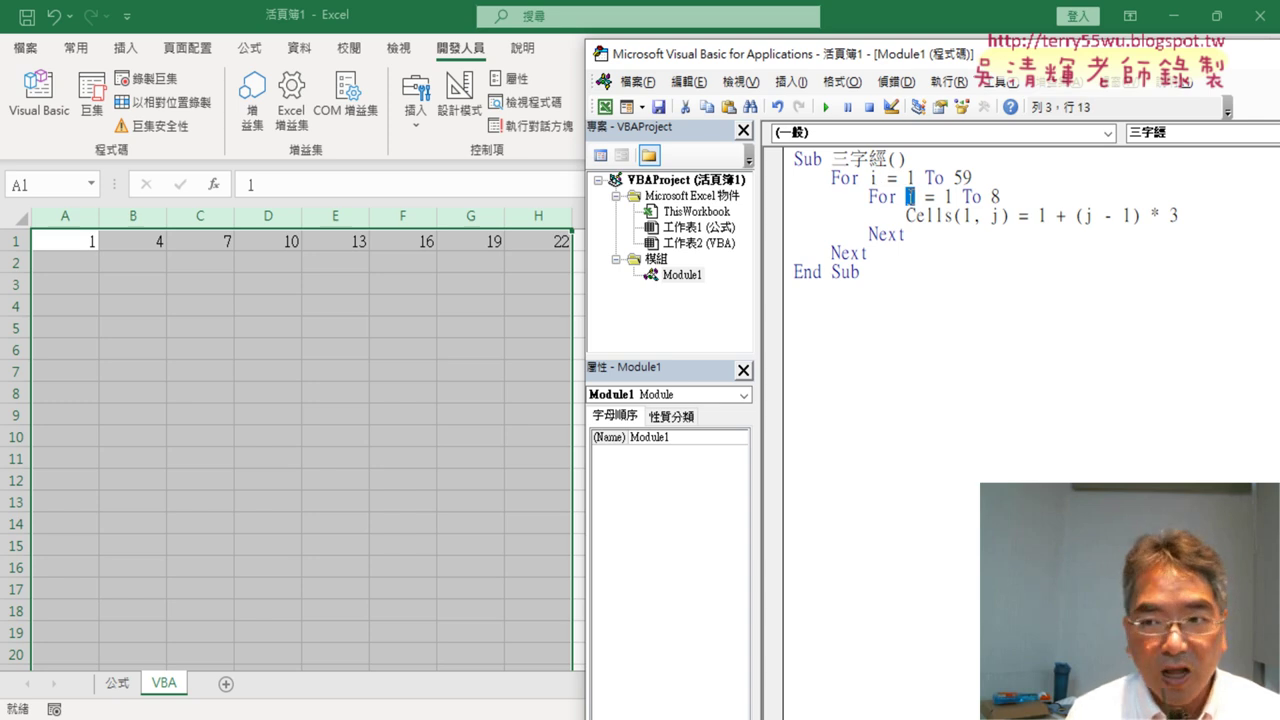
double_click(872, 178)
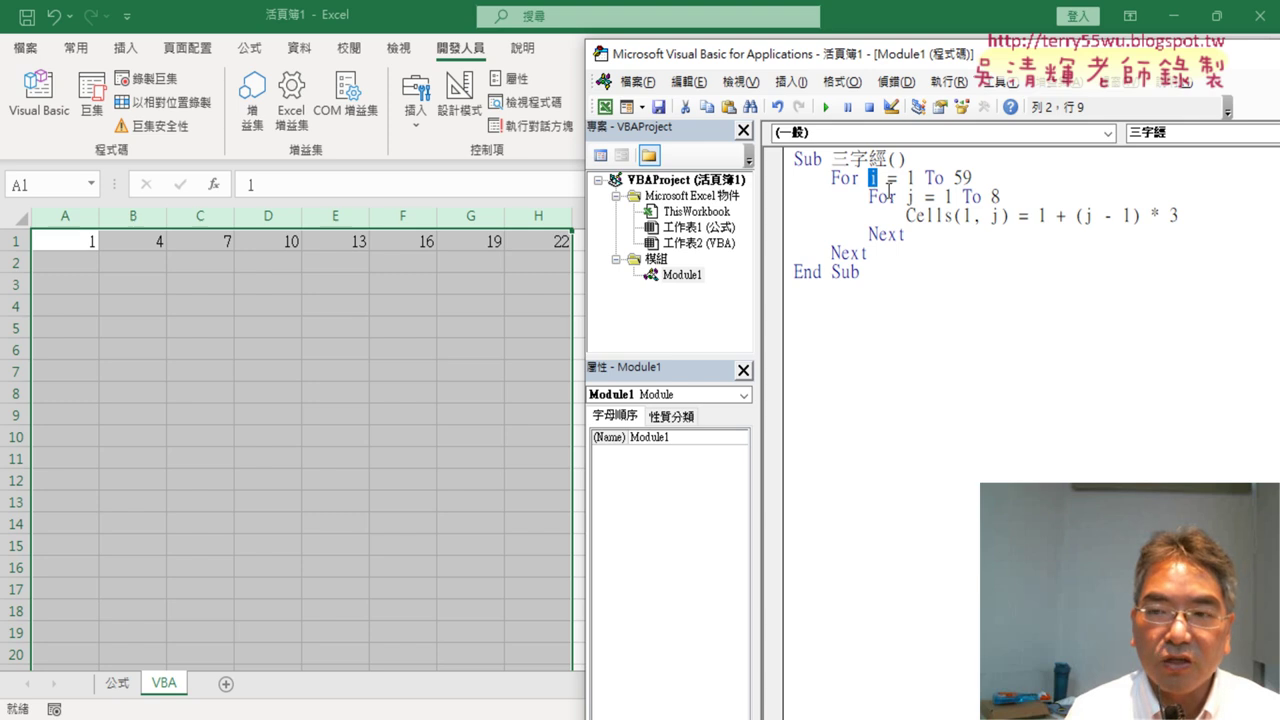
Append +(i-1)*24 to the Cells formula, then switch to the Google Docs formula notes
left_click(1217, 215)
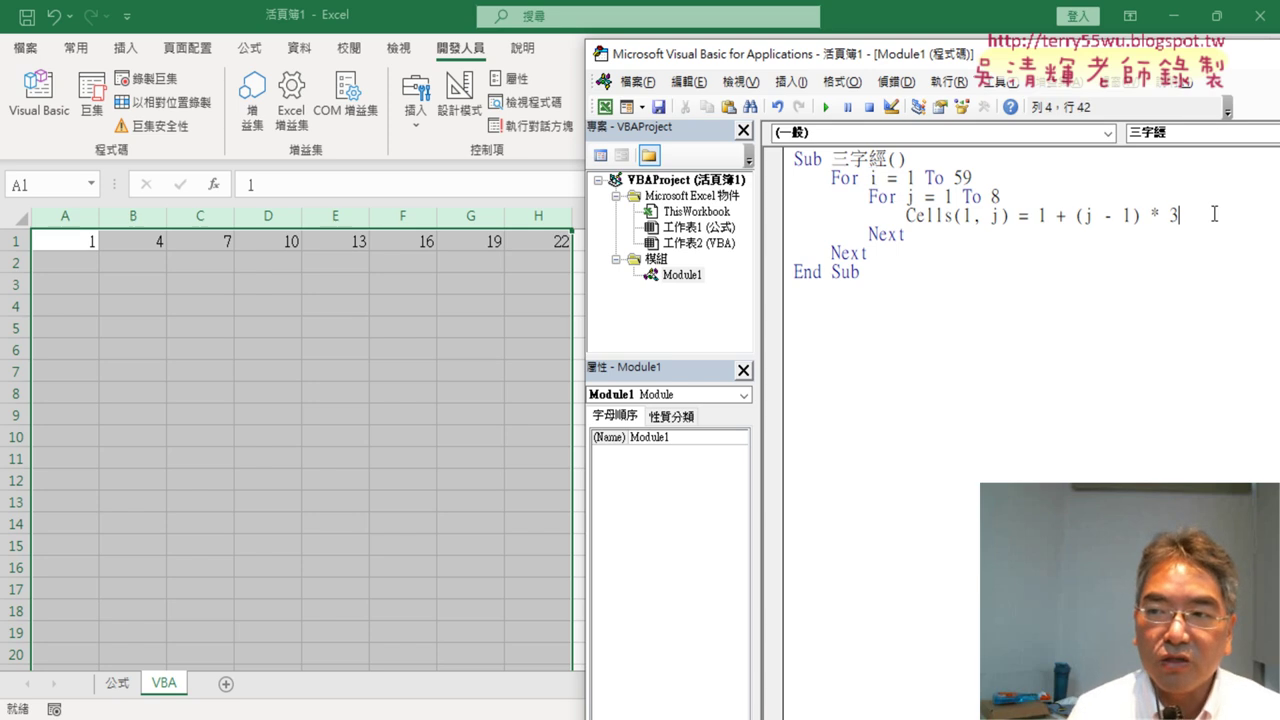
left_click_drag(1088, 62, 1022, 56)
type("+")
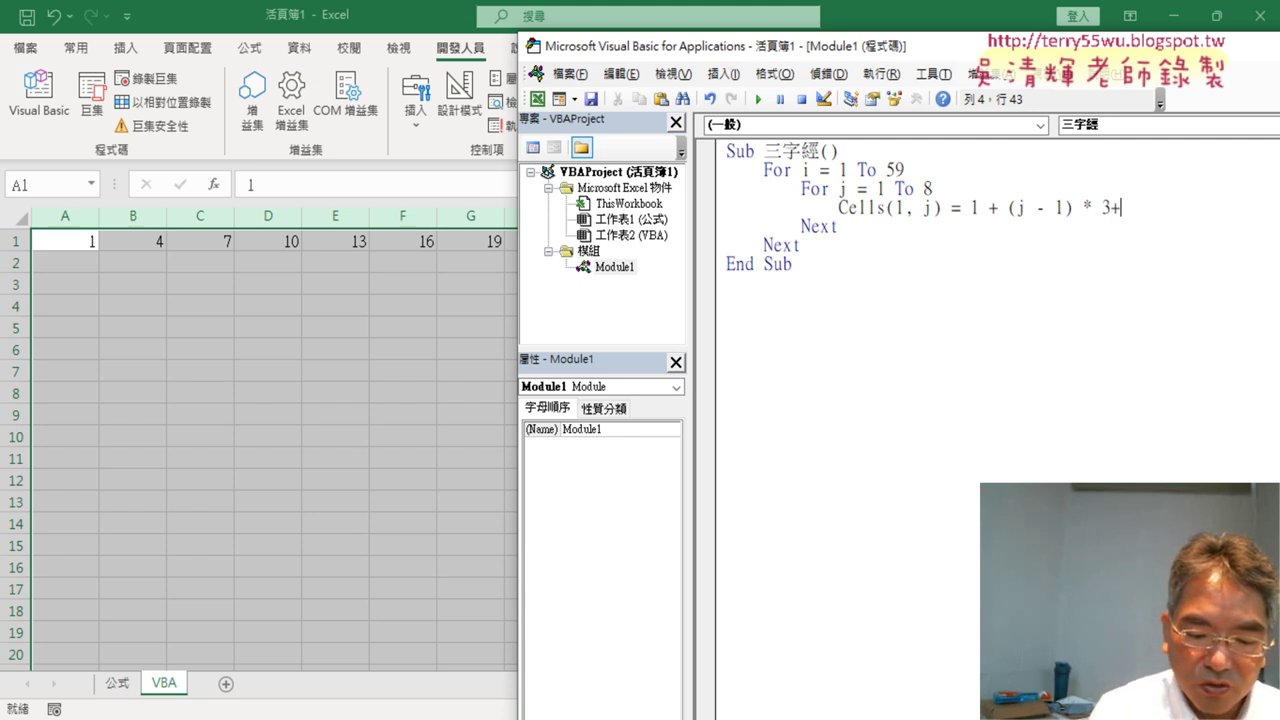
type("i-")
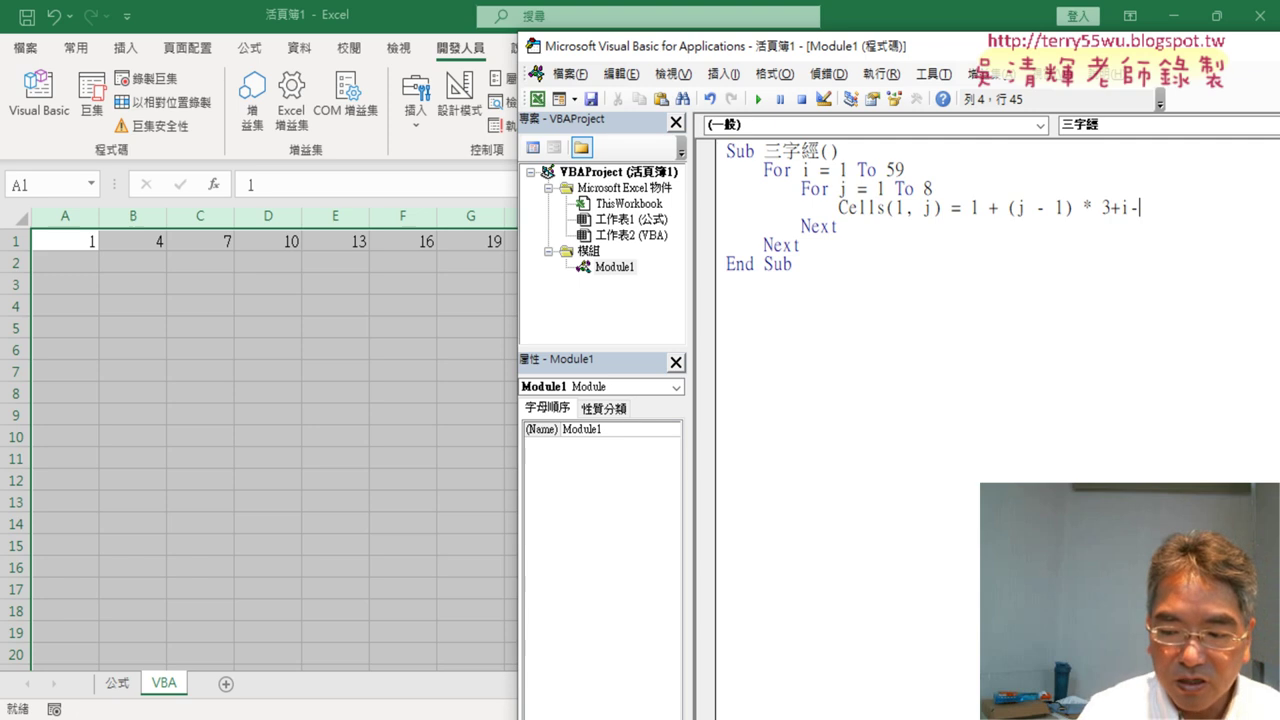
type("1")
left_click(1141, 207)
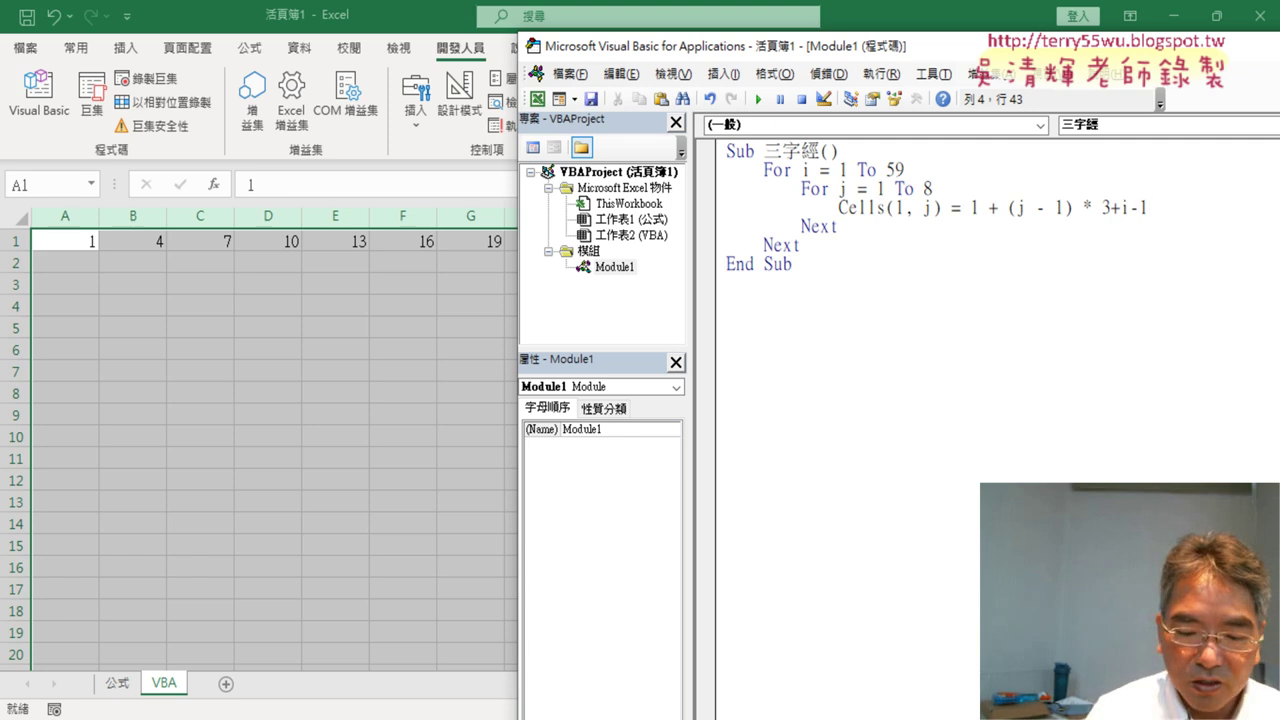
type("(")
key("Right")
key("Right")
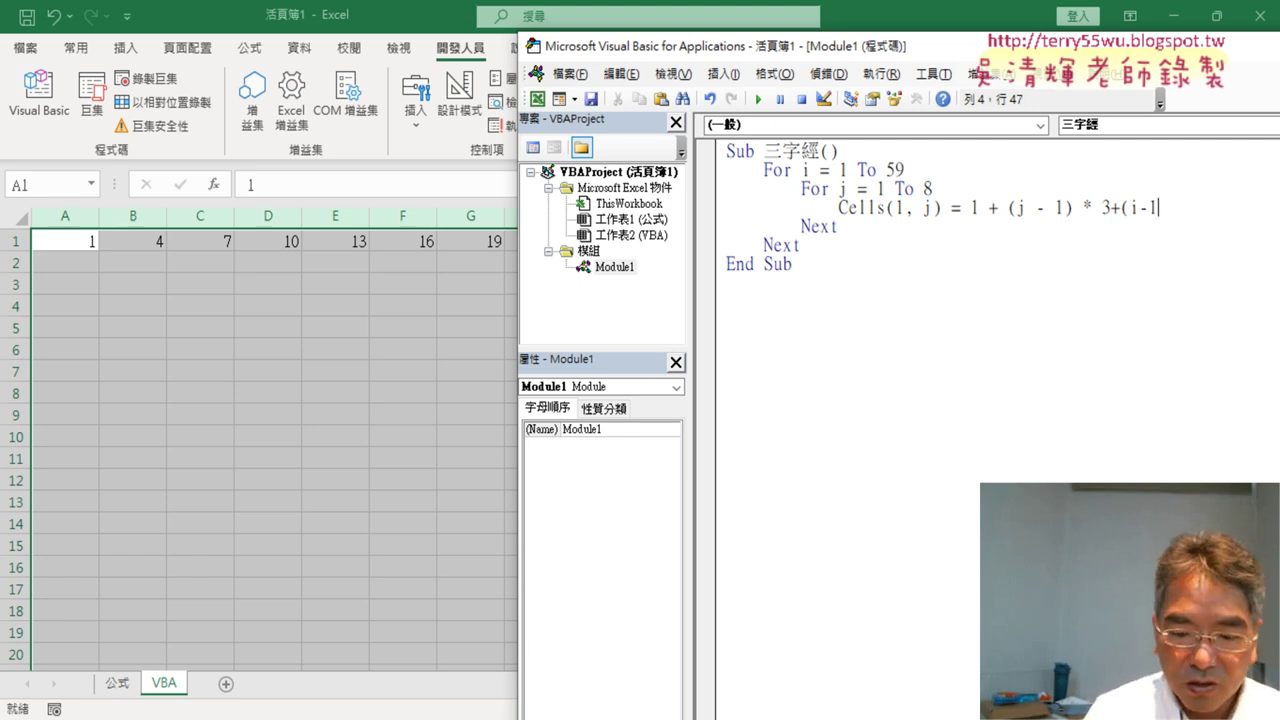
key("Right")
type(")*")
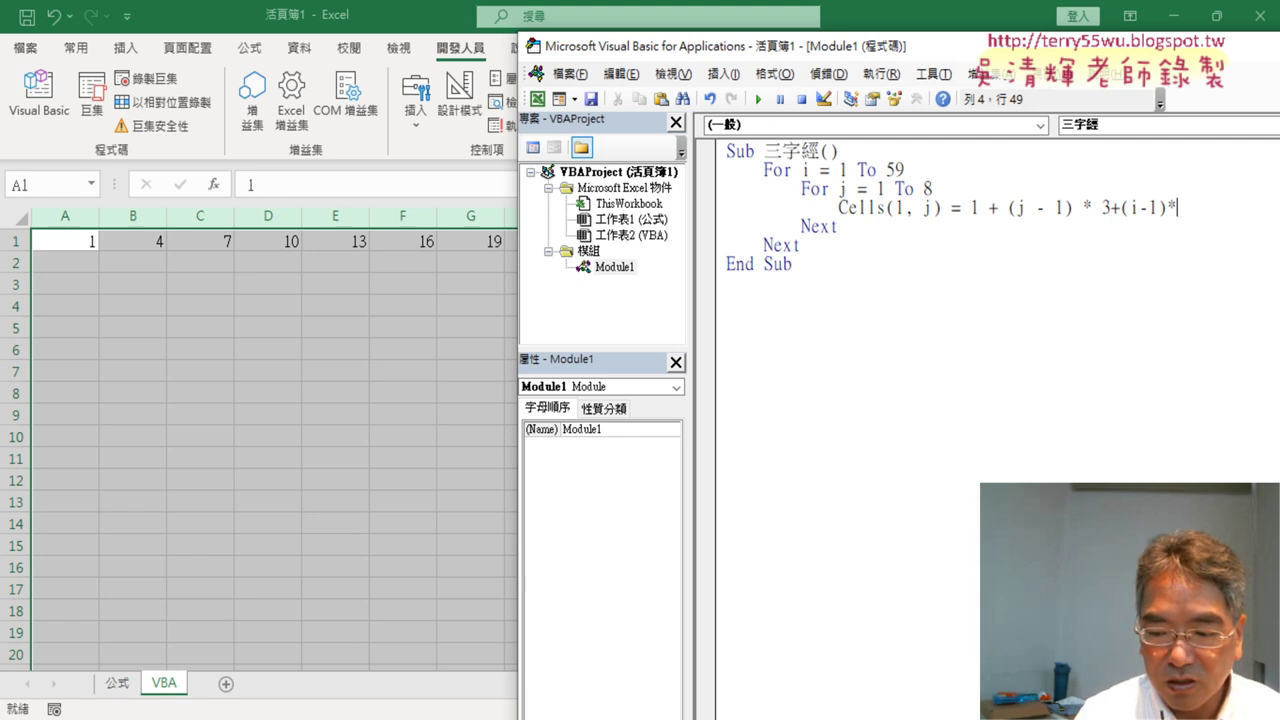
type("24")
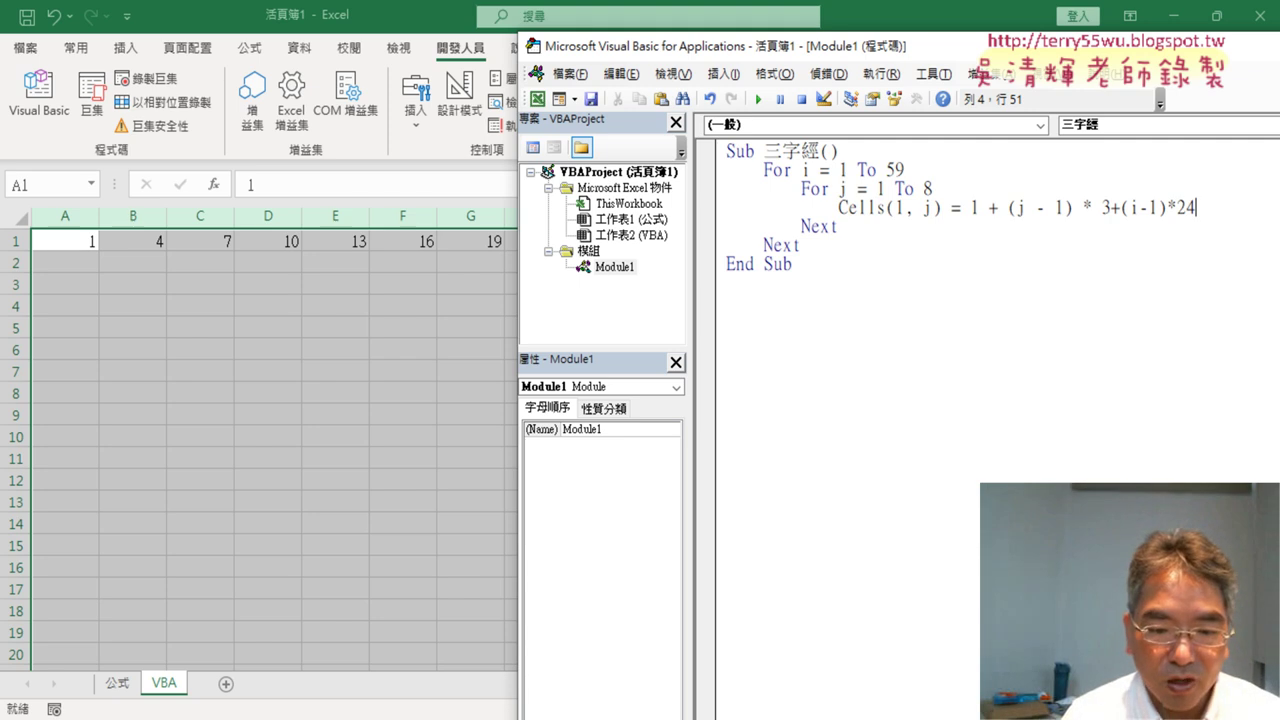
key("alt+Tab")
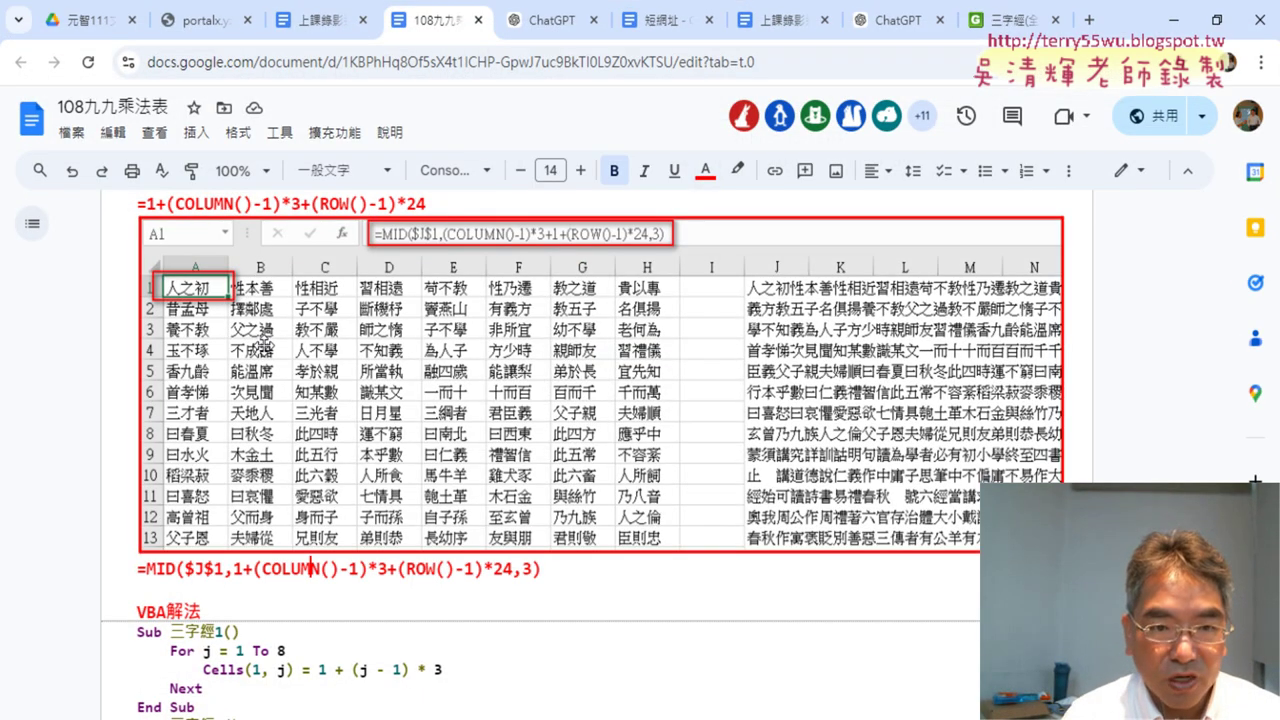
left_click_drag(405, 204, 397, 204)
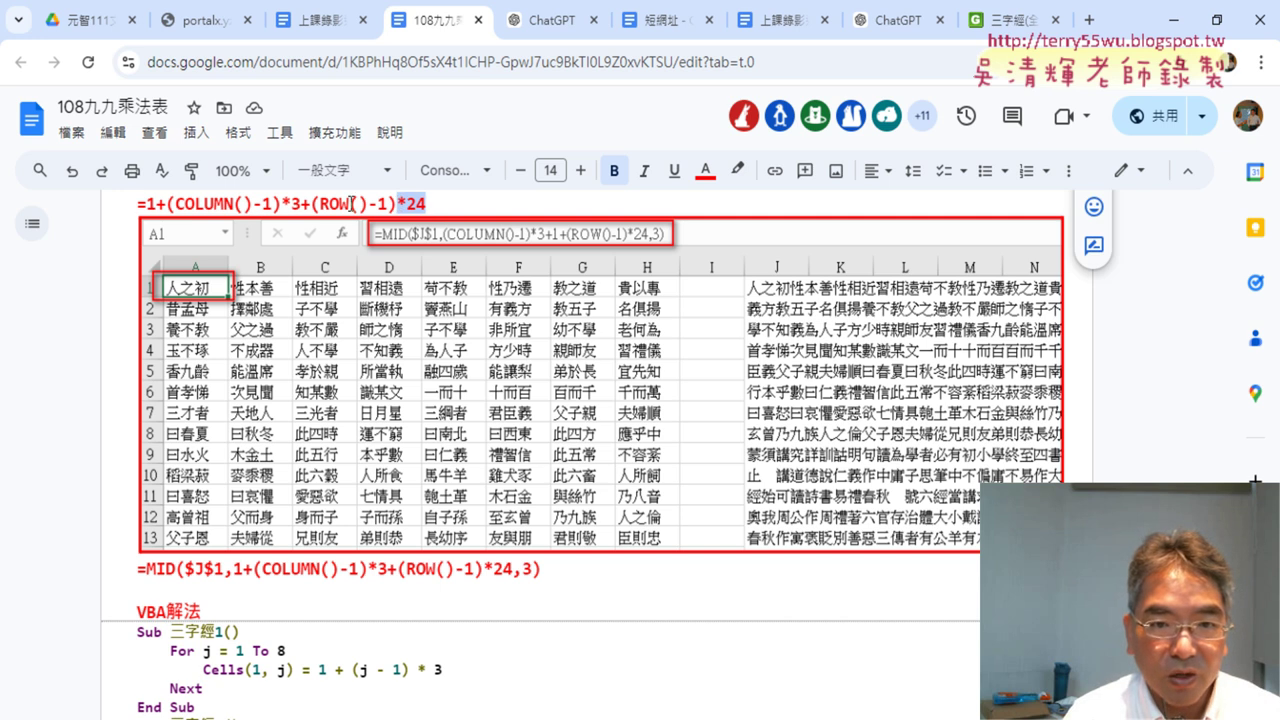
left_click_drag(320, 204, 367, 202)
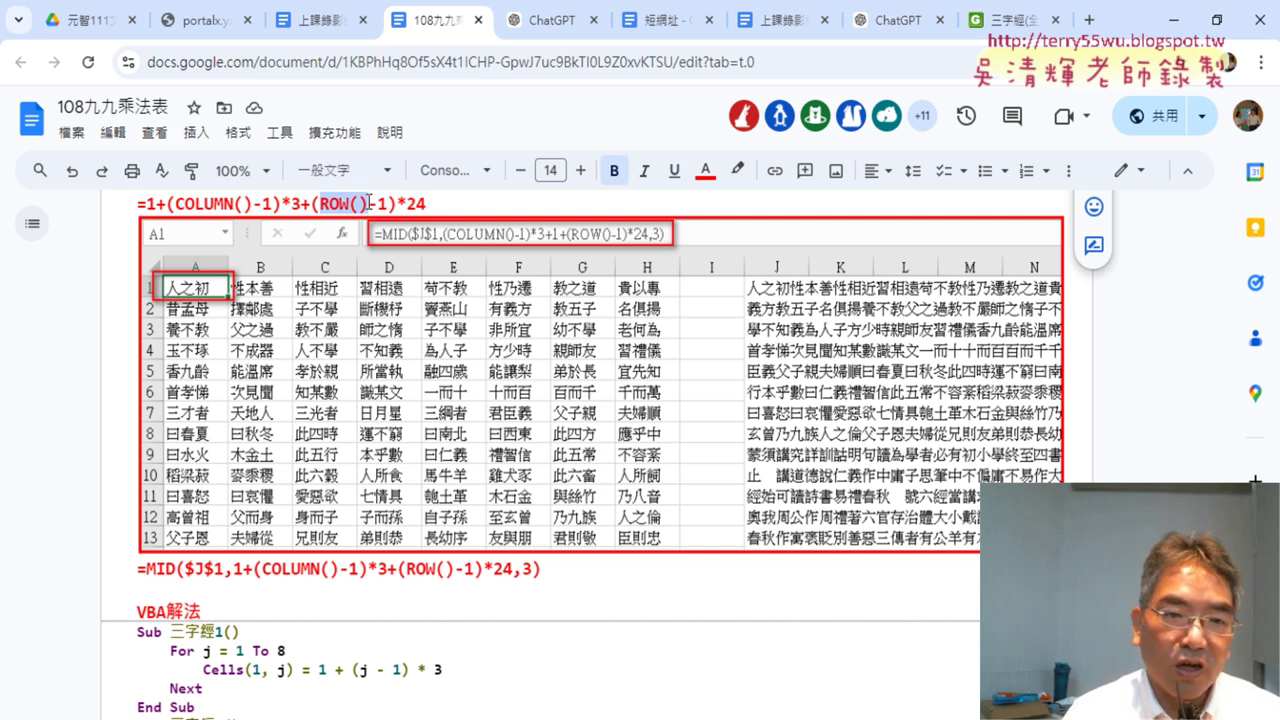
left_click_drag(178, 204, 251, 206)
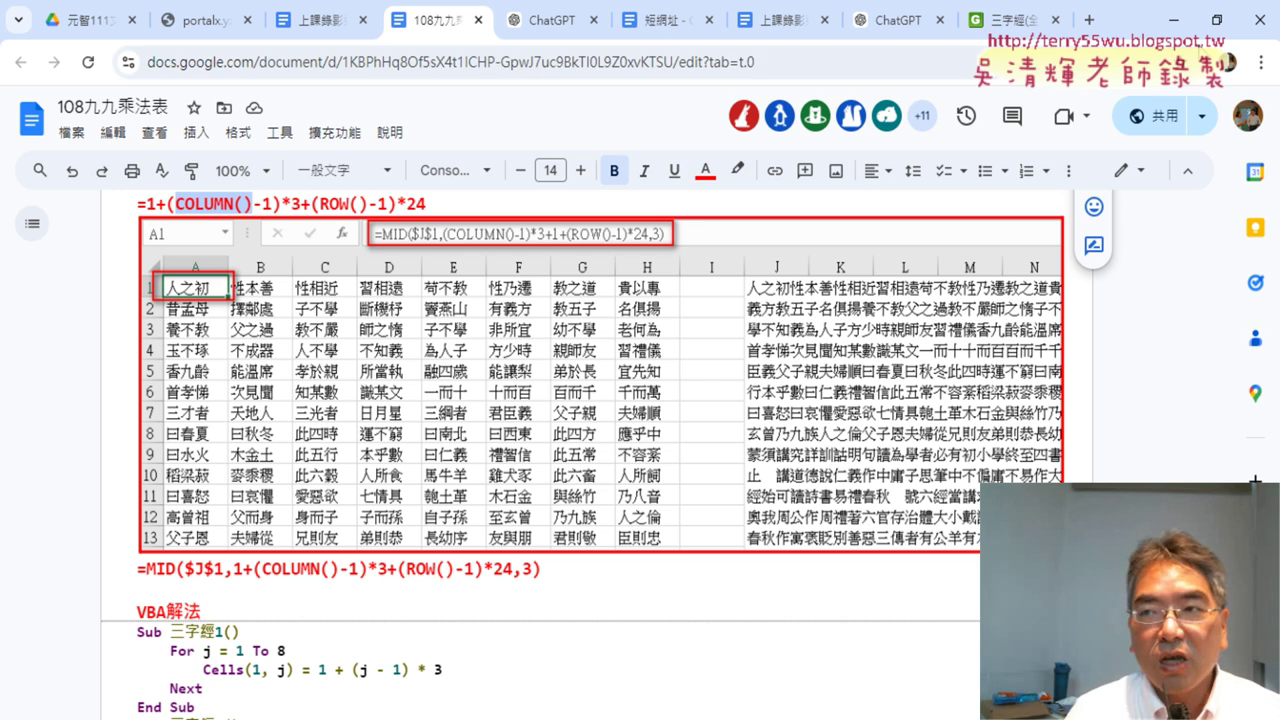
left_click(1180, 25)
Test-run the macro, then change Cells(1, j) to Cells(i, j) so each pass writes row i
left_click(979, 207)
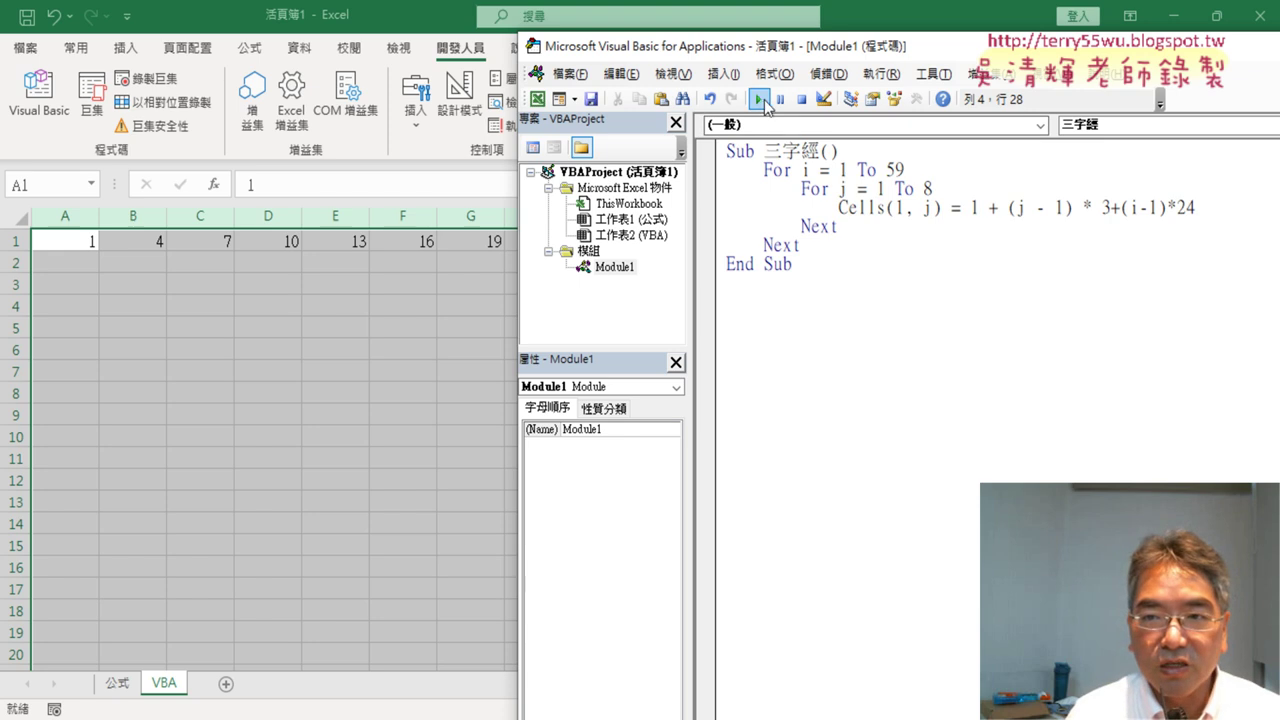
left_click(760, 99)
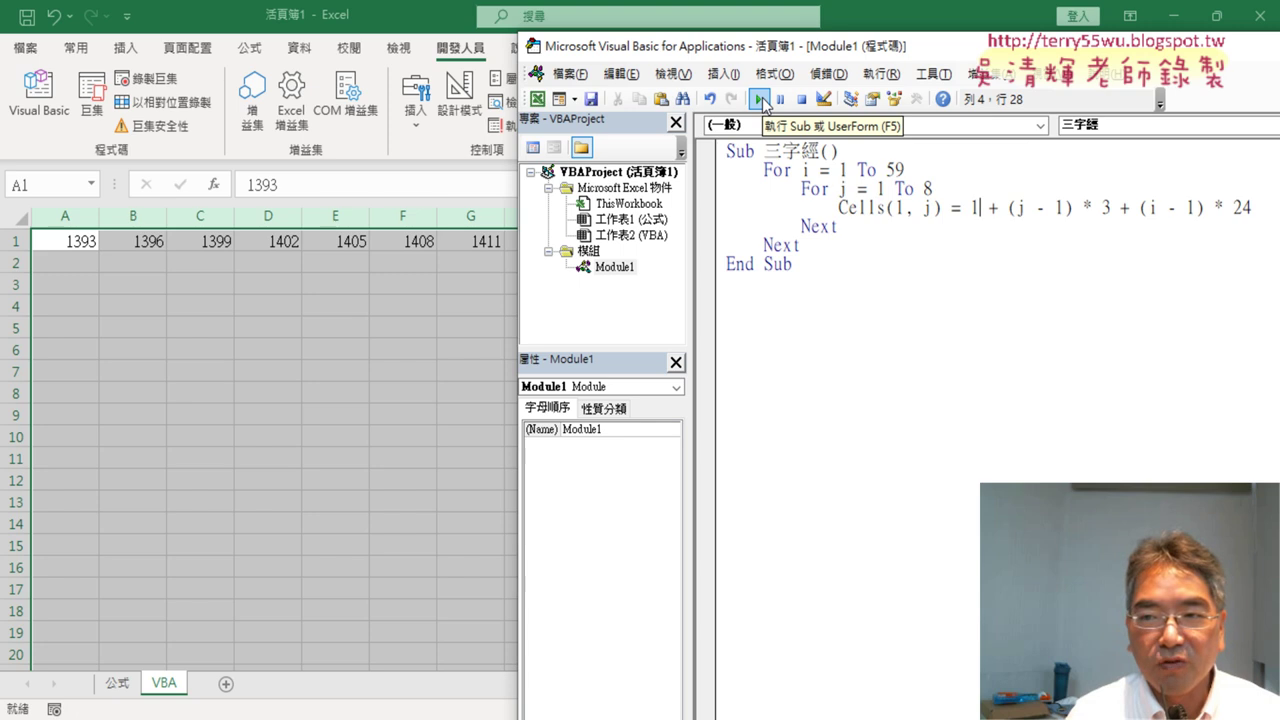
double_click(899, 207)
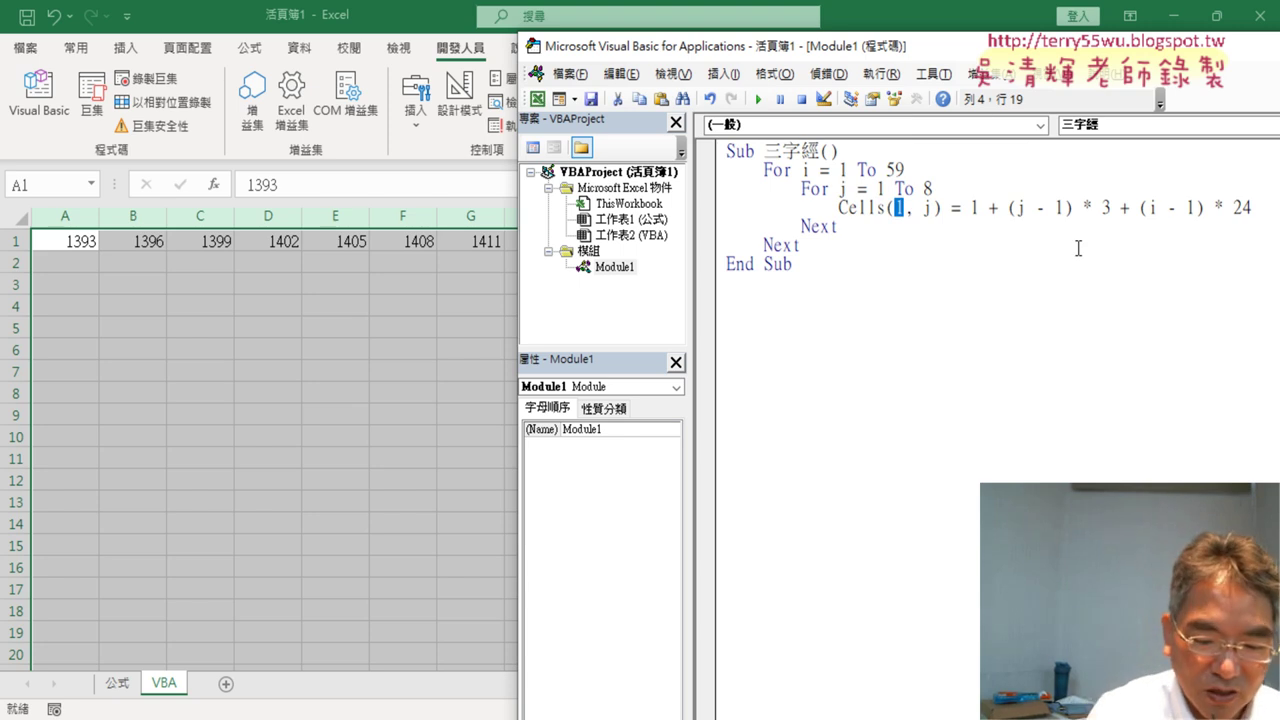
type("i")
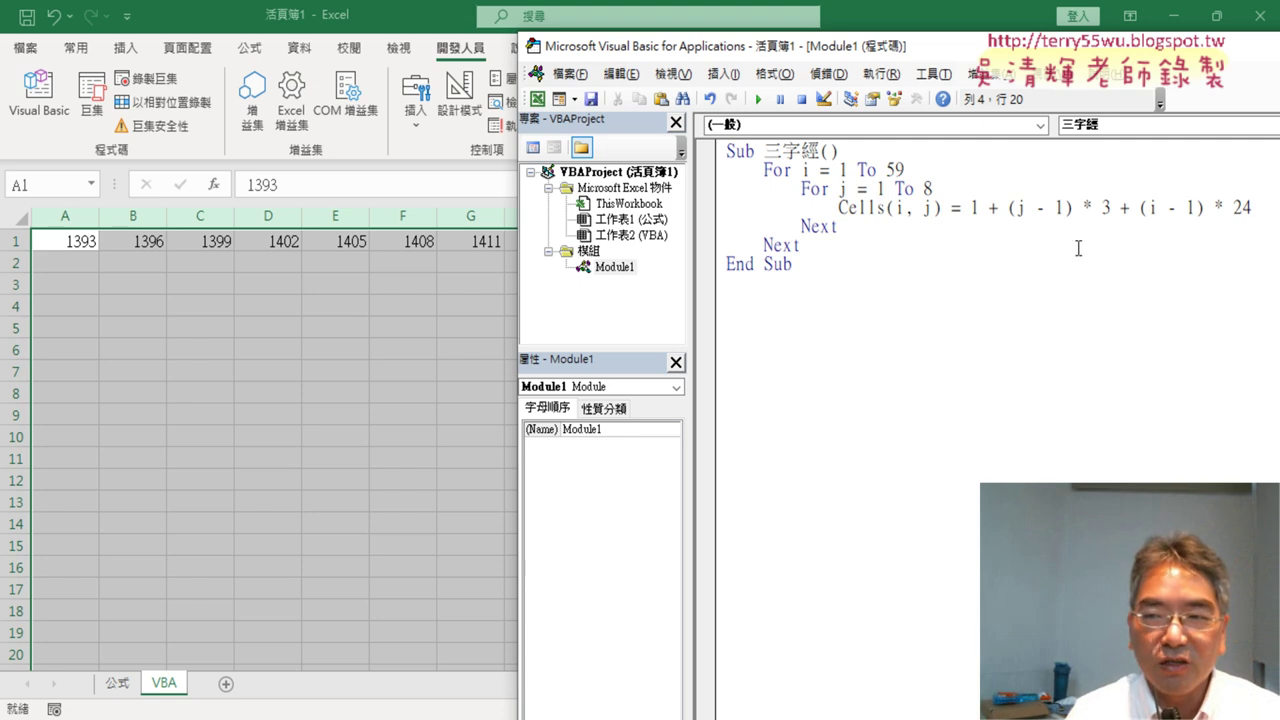
key("shift+Left")
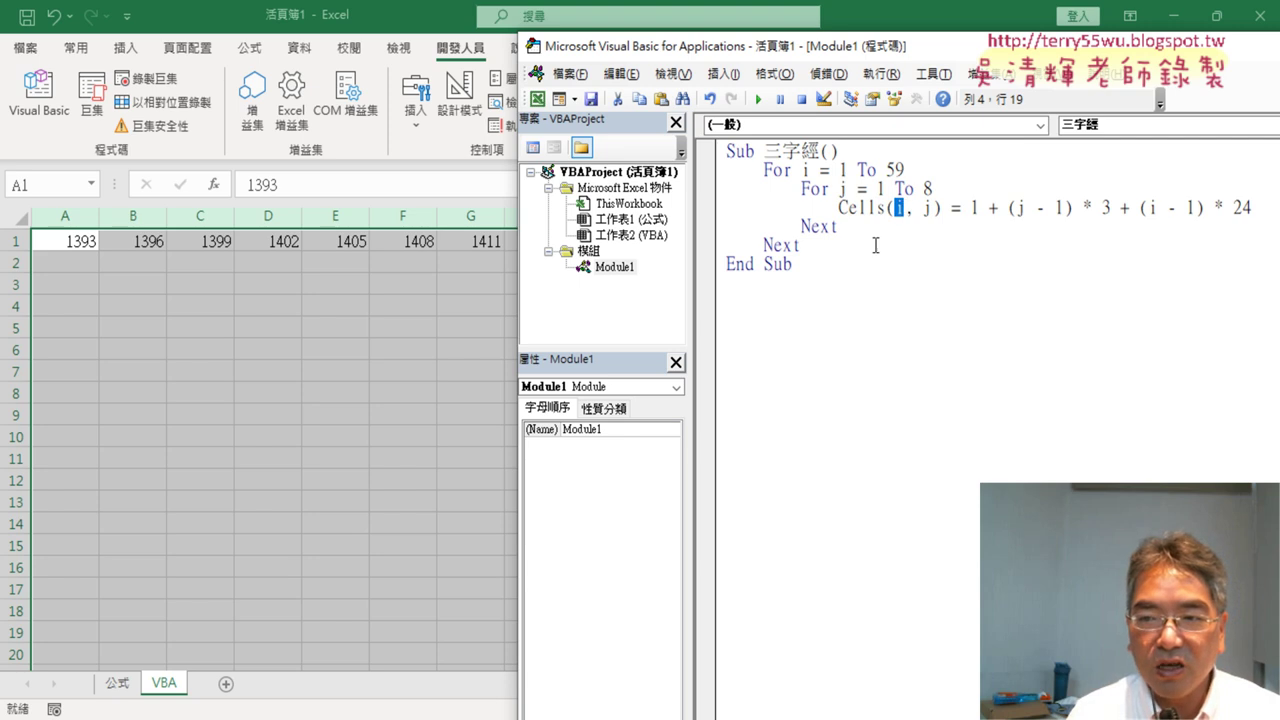
key("Left")
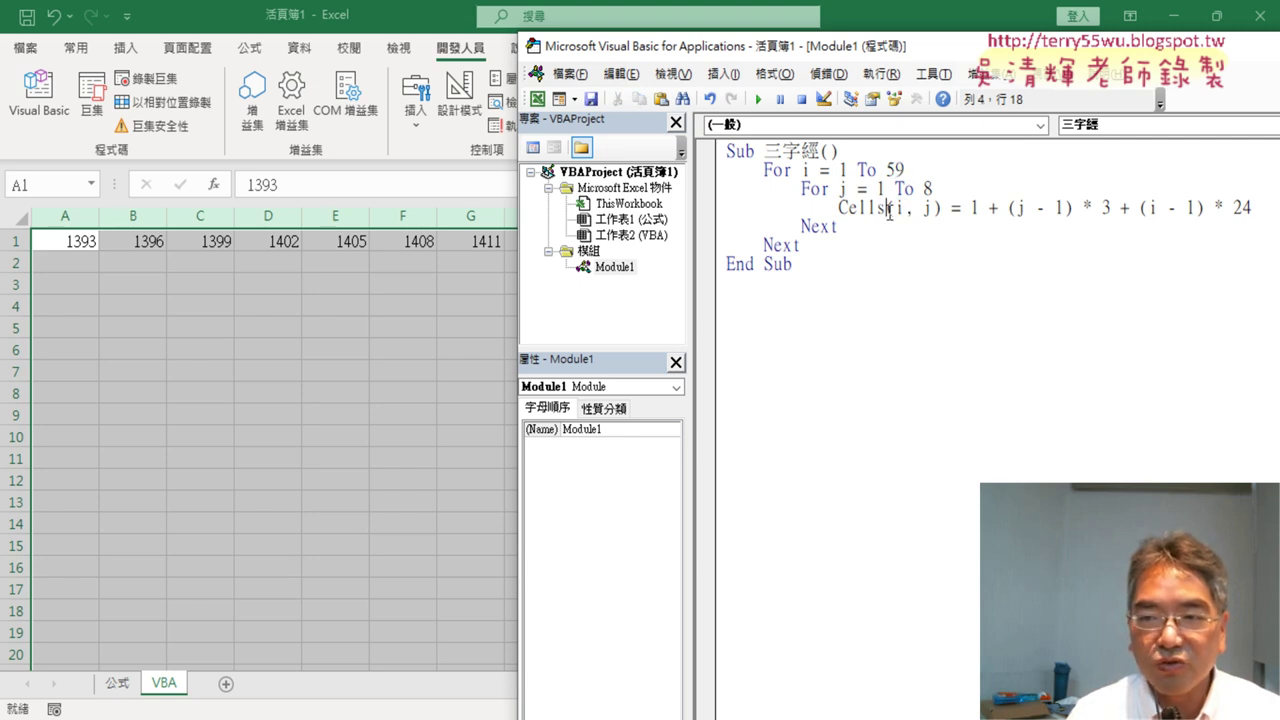
left_click(760, 100)
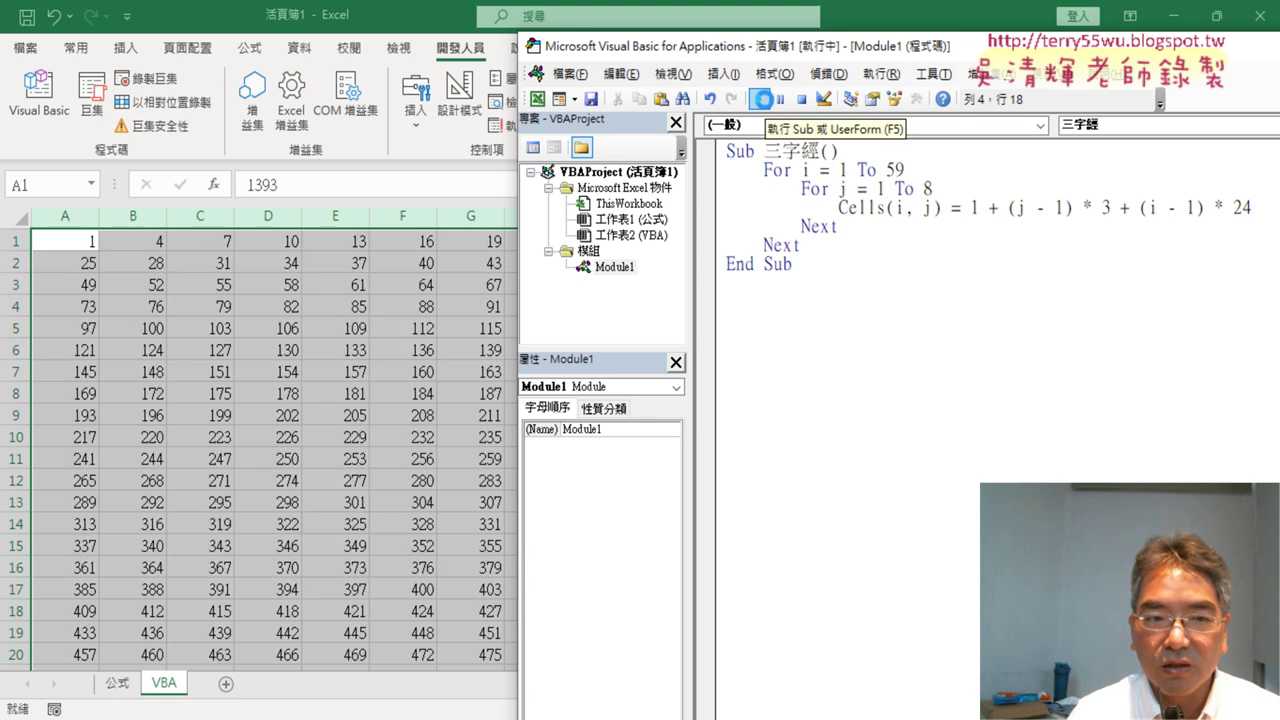
left_click(259, 390)
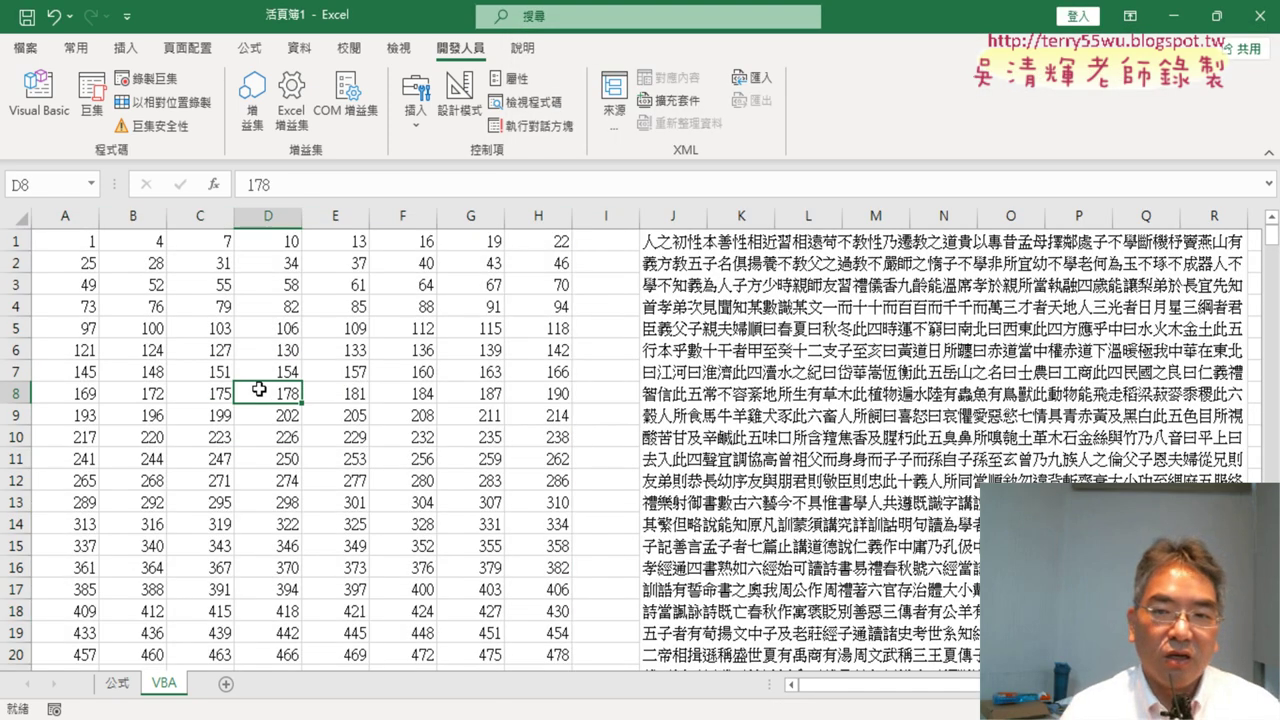
mouse_move(62, 248)
left_mouse_down()
mouse_move(539, 267)
mouse_move(542, 241)
left_mouse_up()
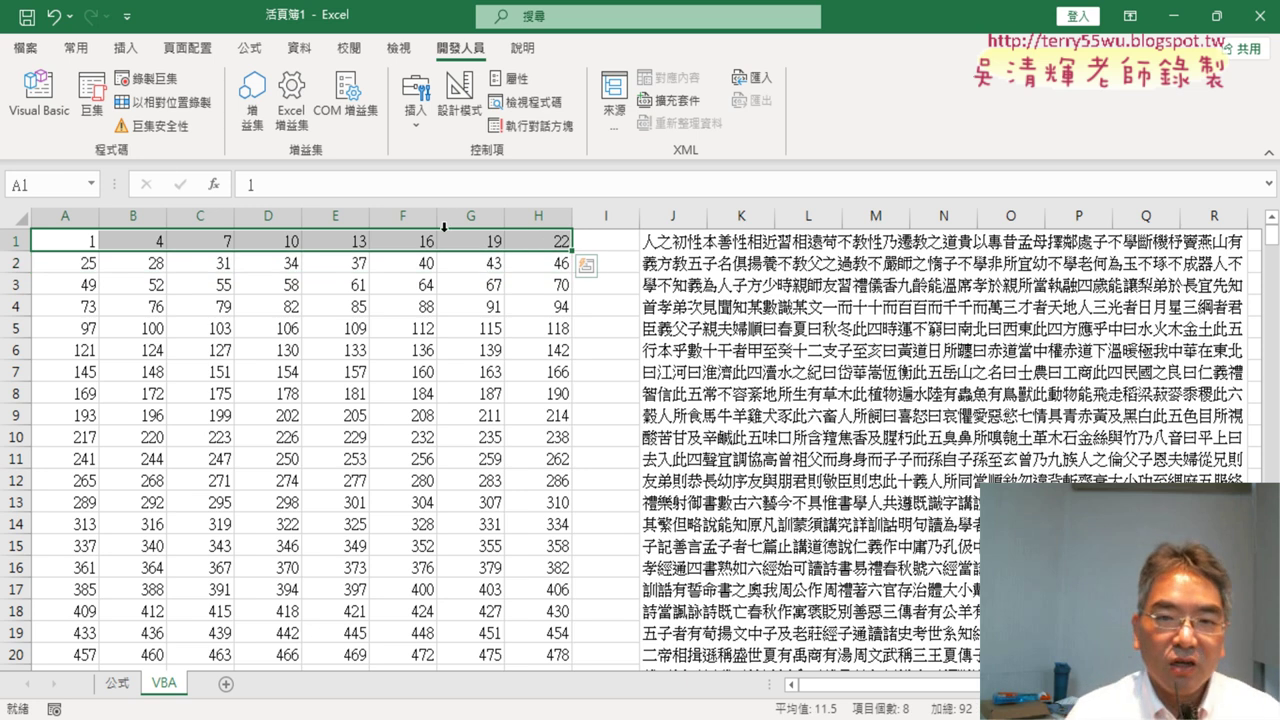
left_click(38, 95)
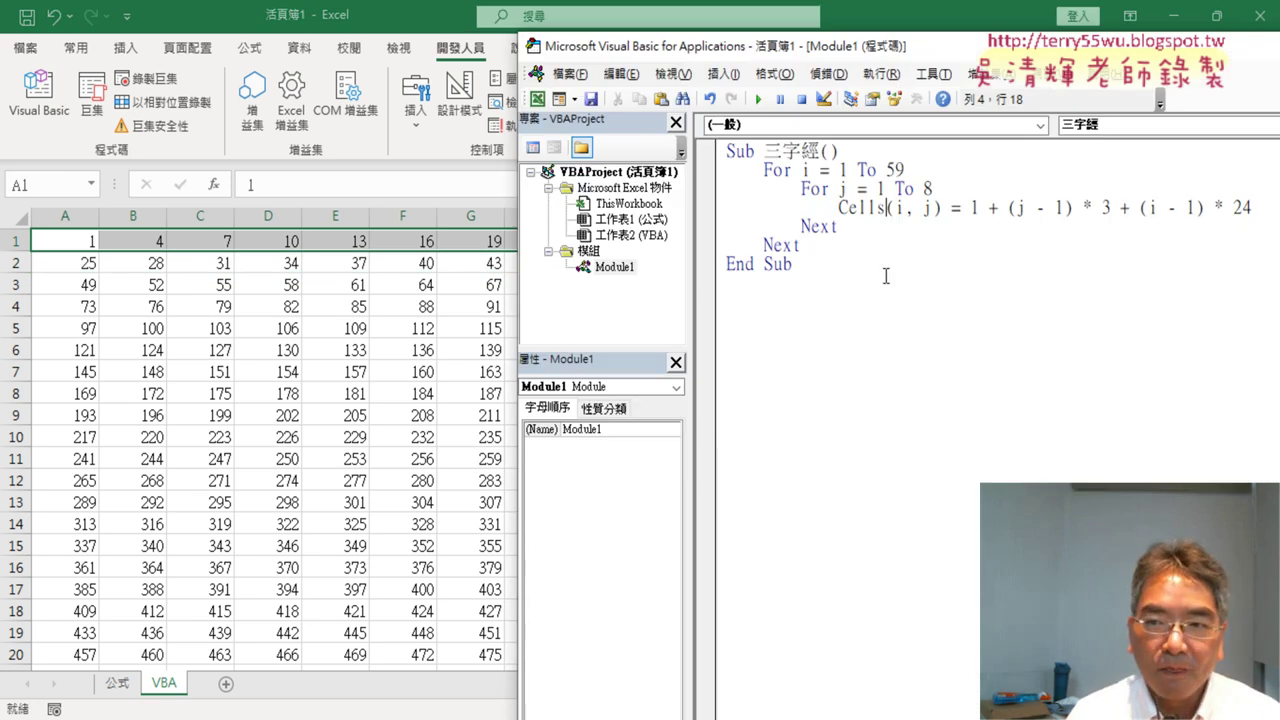
Shift the VBA editor left to reveal columns P–R, then put the caret right after the = on the Cells line
left_click_drag(958, 47, 594, 49)
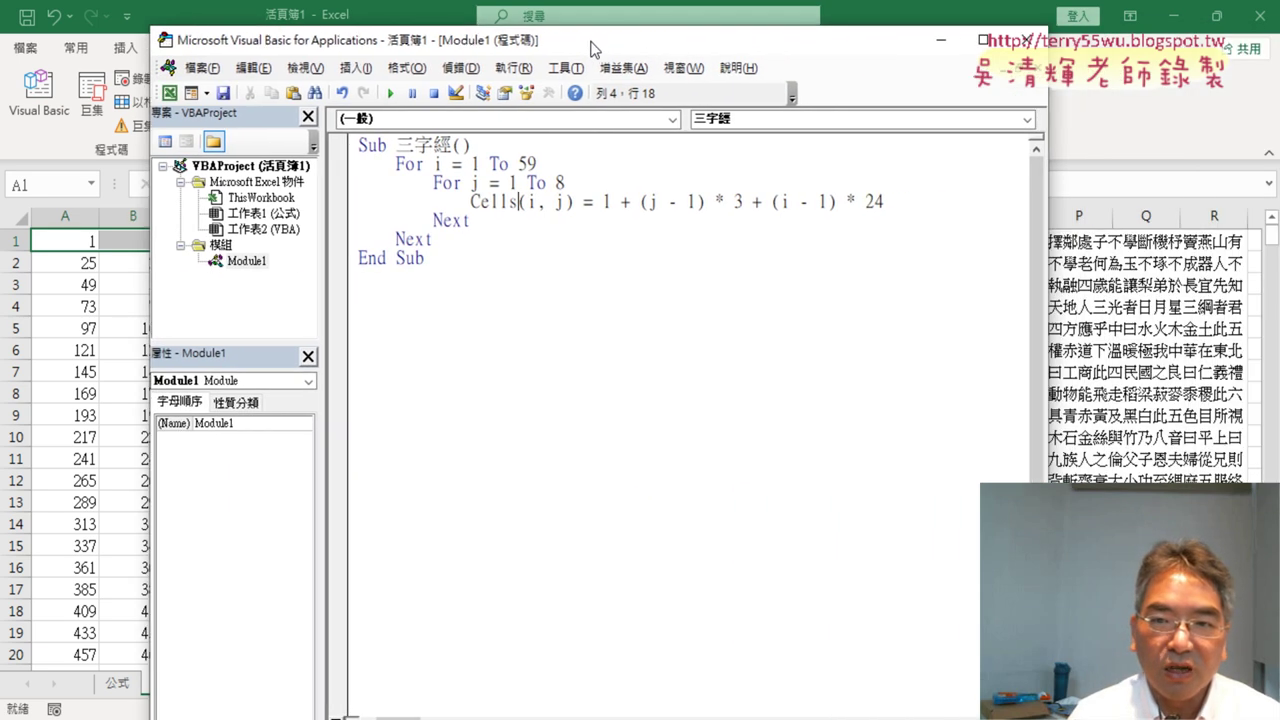
left_click_drag(603, 201, 887, 202)
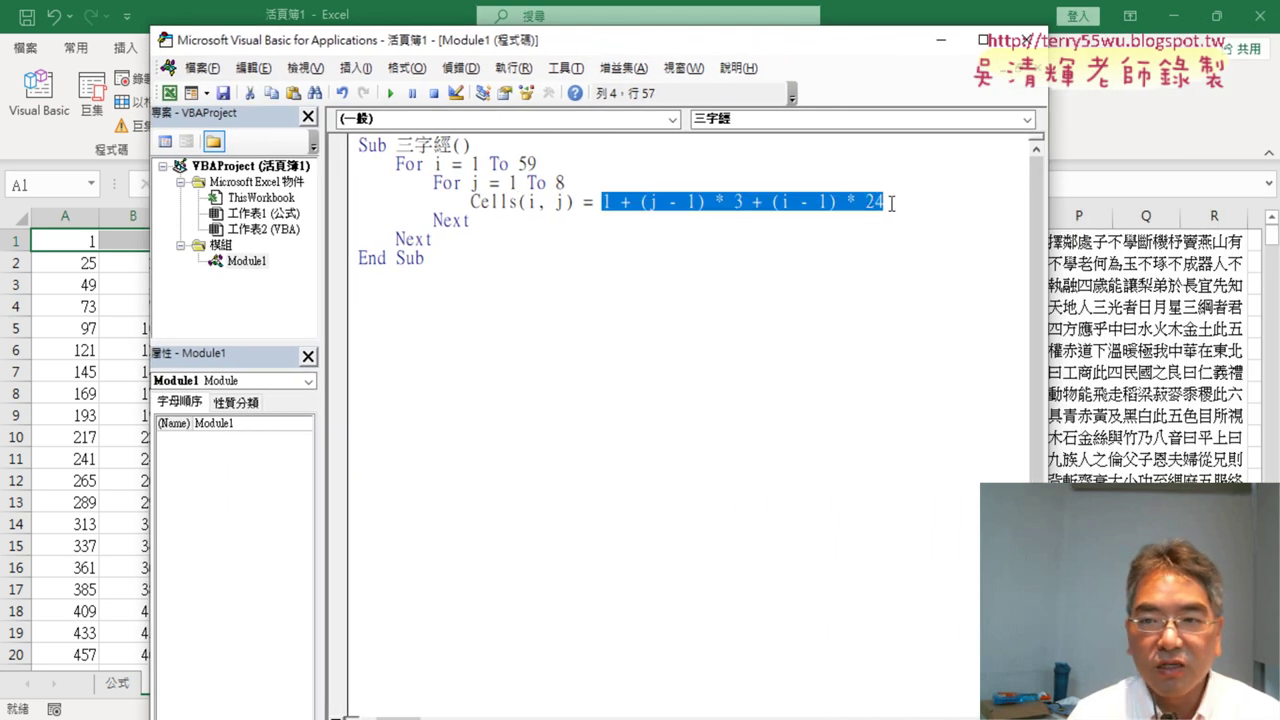
right_click(818, 204)
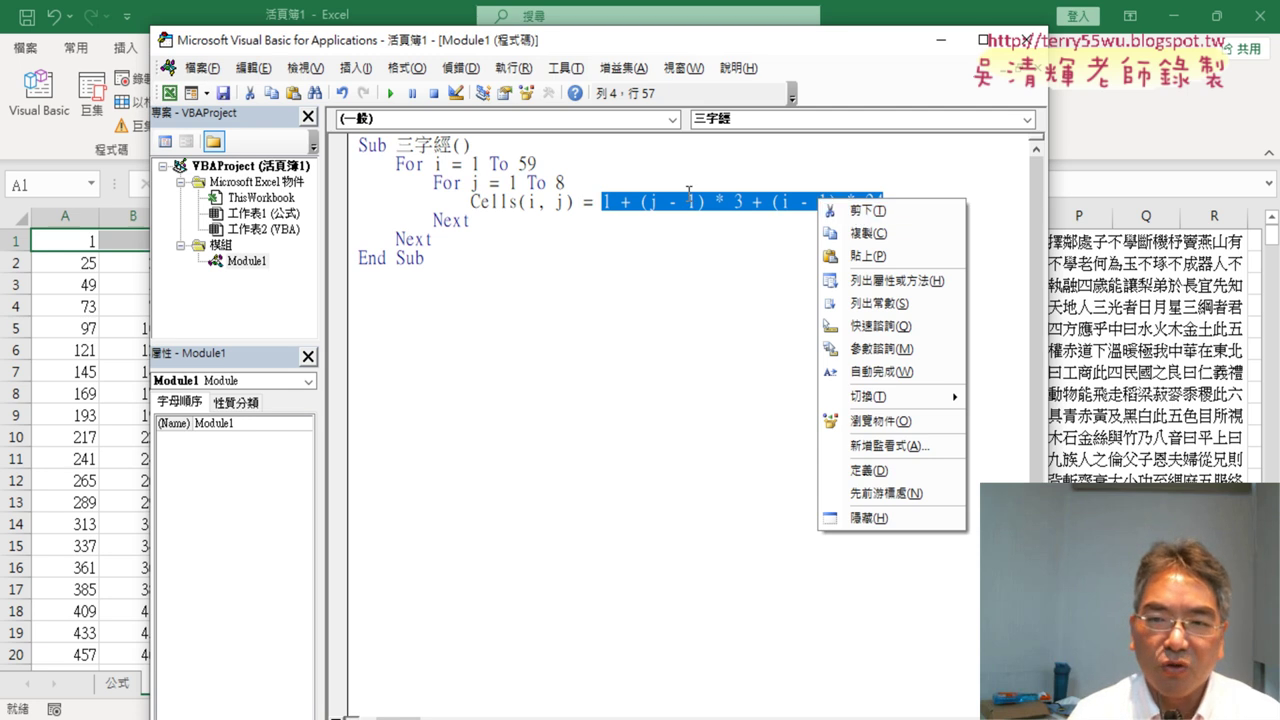
left_click(600, 202)
left_click(600, 201)
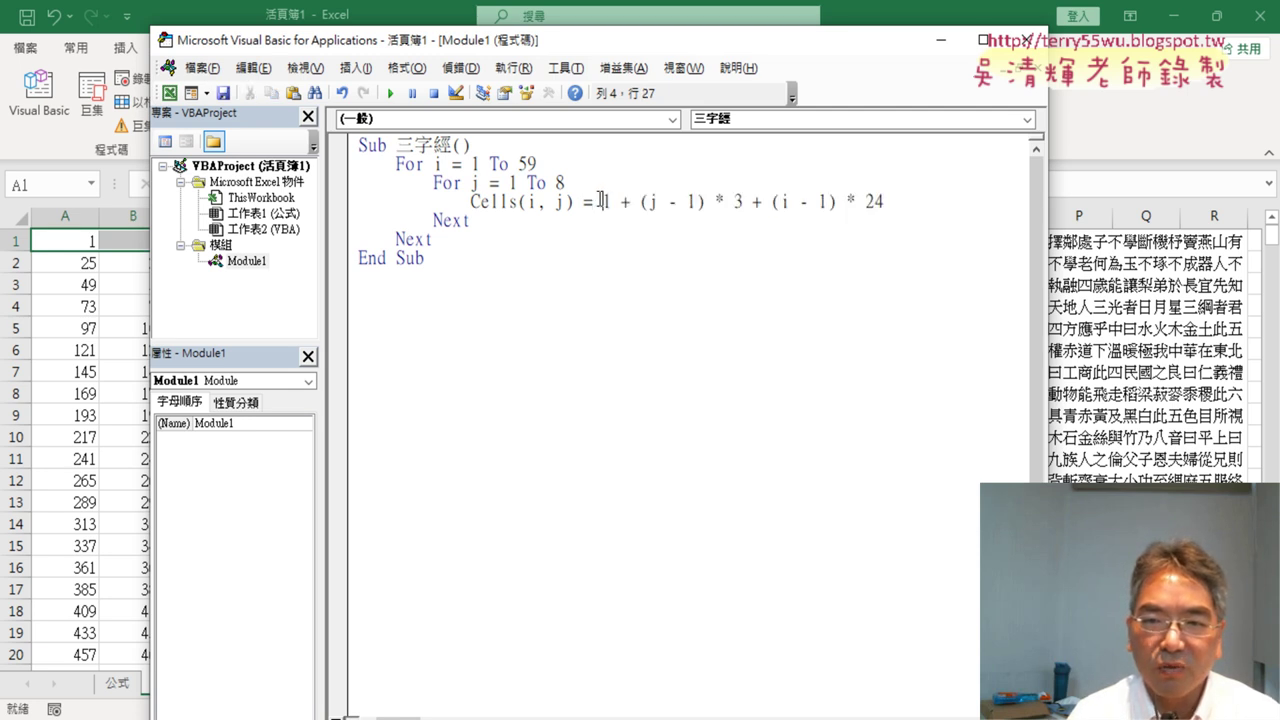
key("Left")
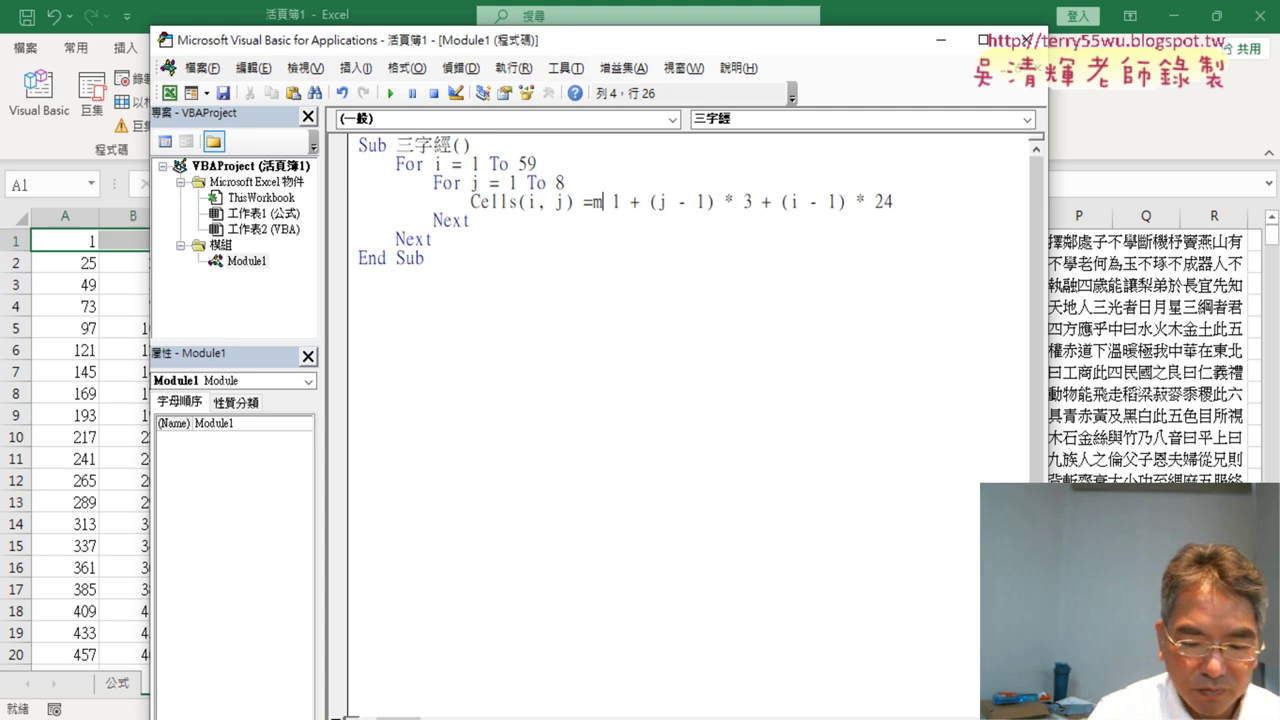
Insert mid(range("J1"), before the 1 + (j - 1) * 3 + (i - 1) * 24 expression
type("mid")
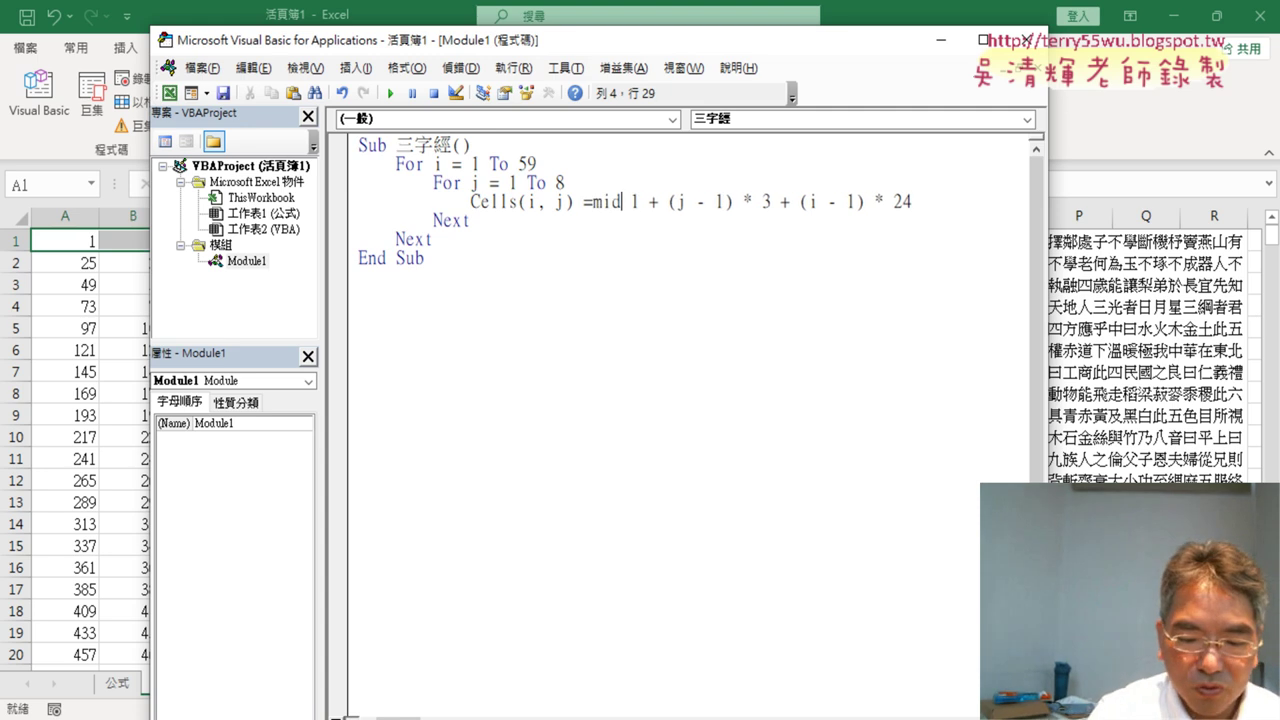
type("(")
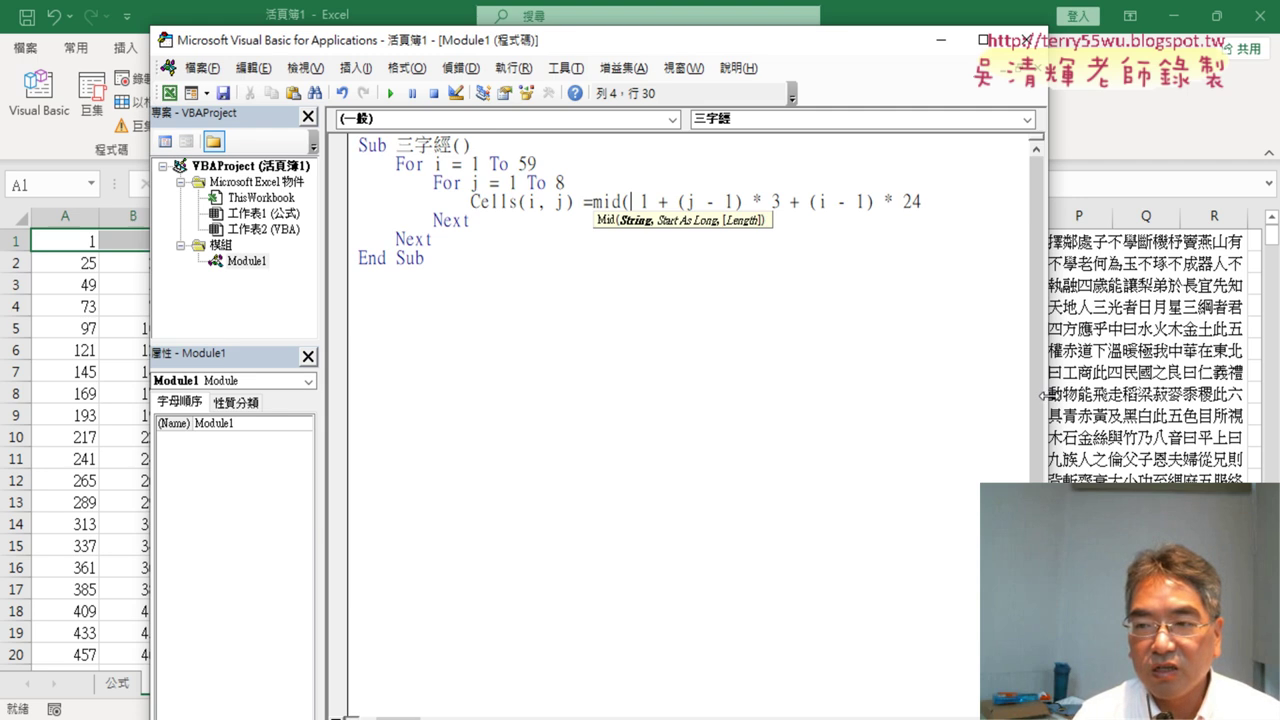
left_click_drag(1046, 396, 984, 396)
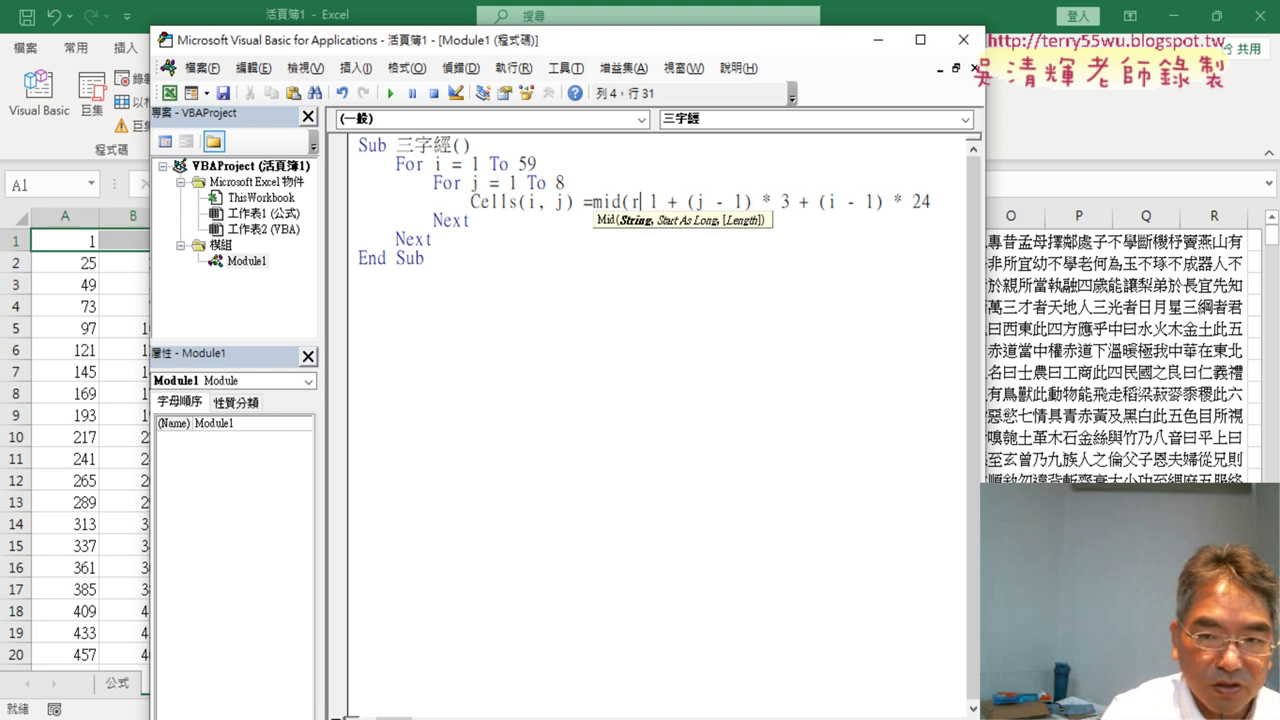
type("rang")
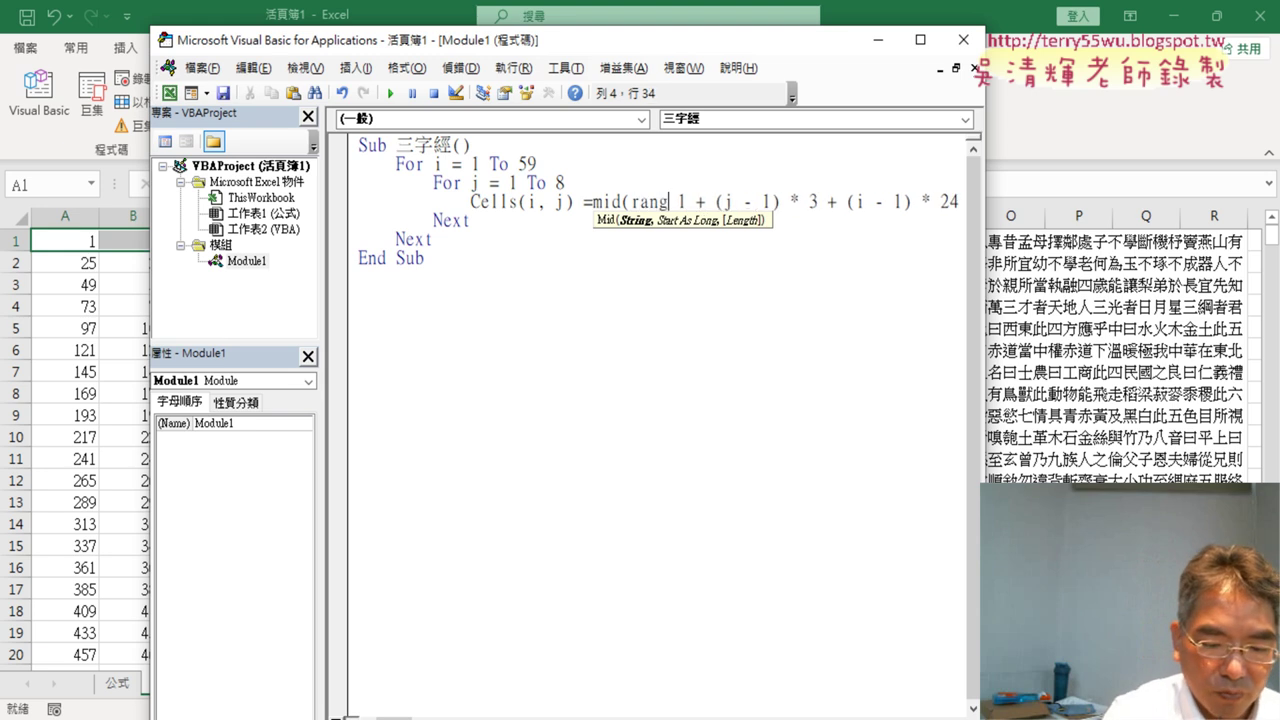
type("e(\"")
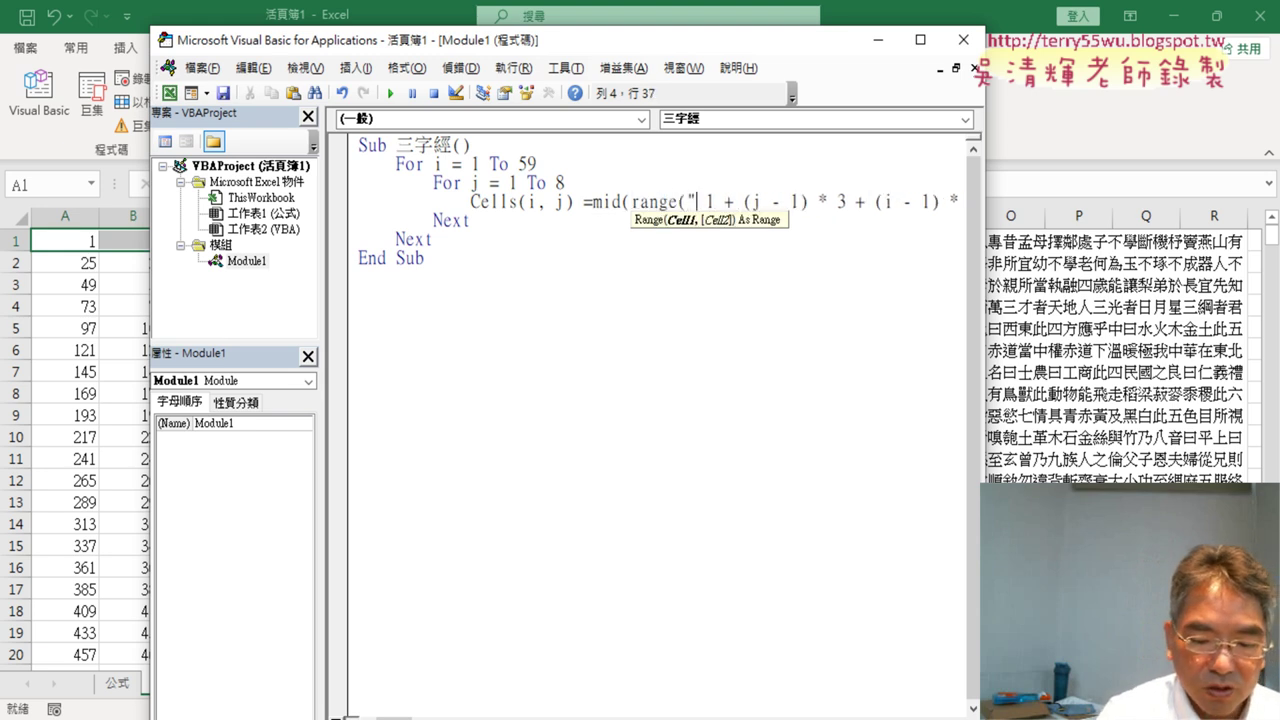
type("J1\"")
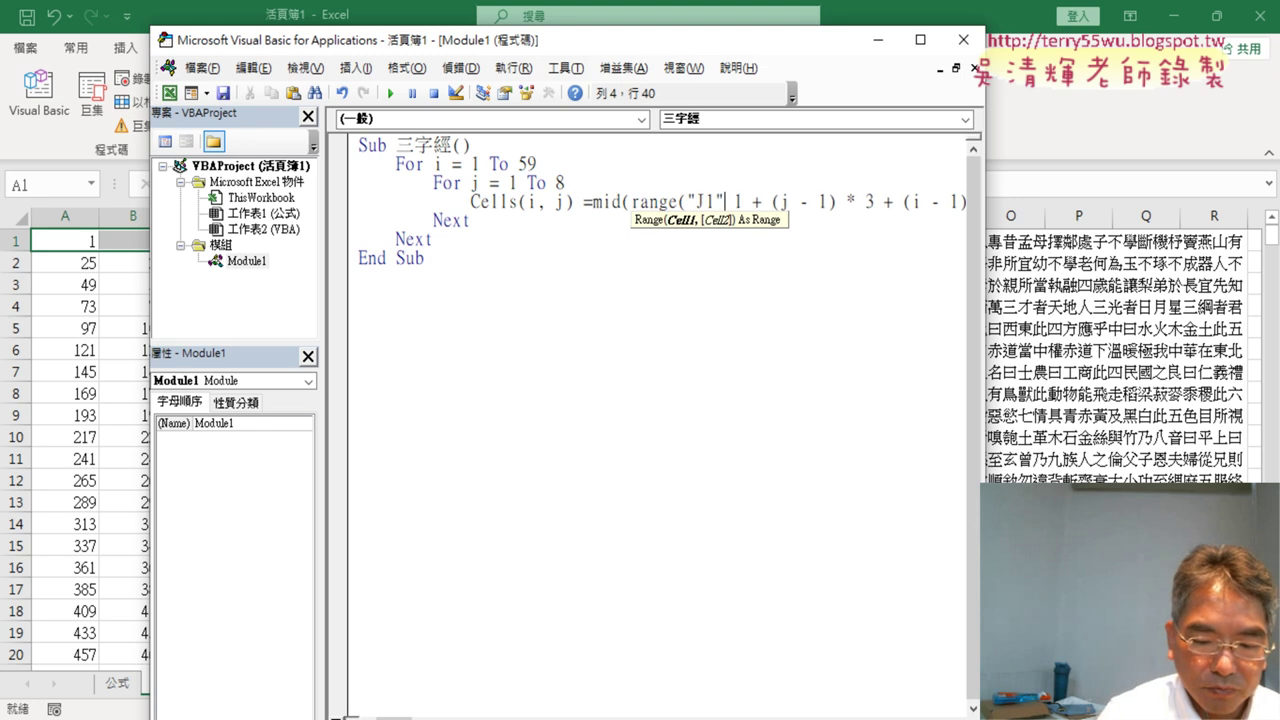
type(")")
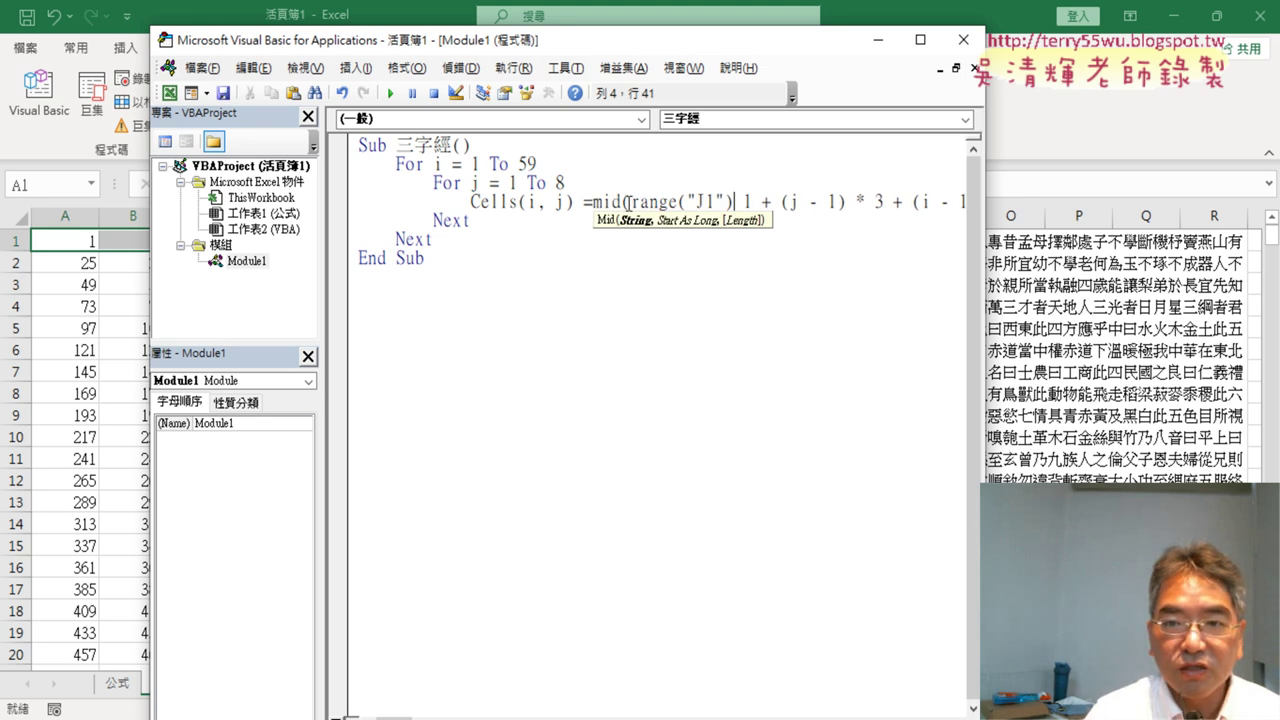
left_click_drag(630, 201, 724, 201)
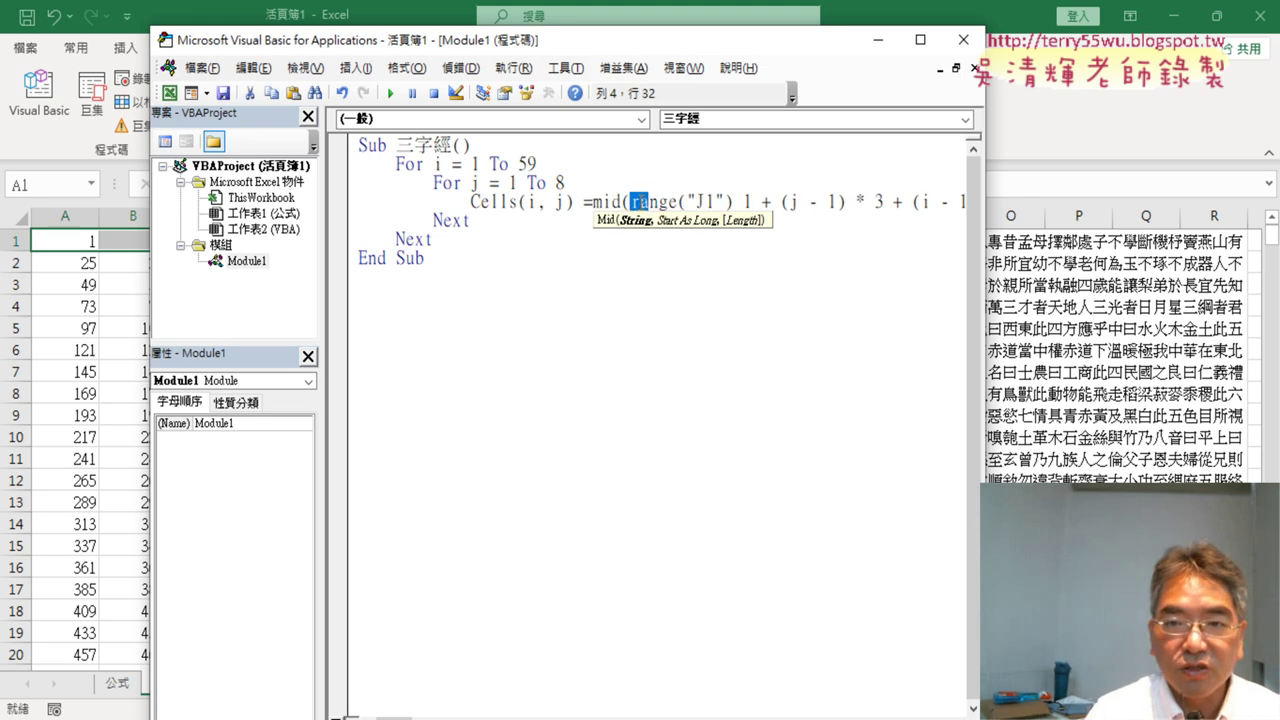
left_click(744, 199)
type(",")
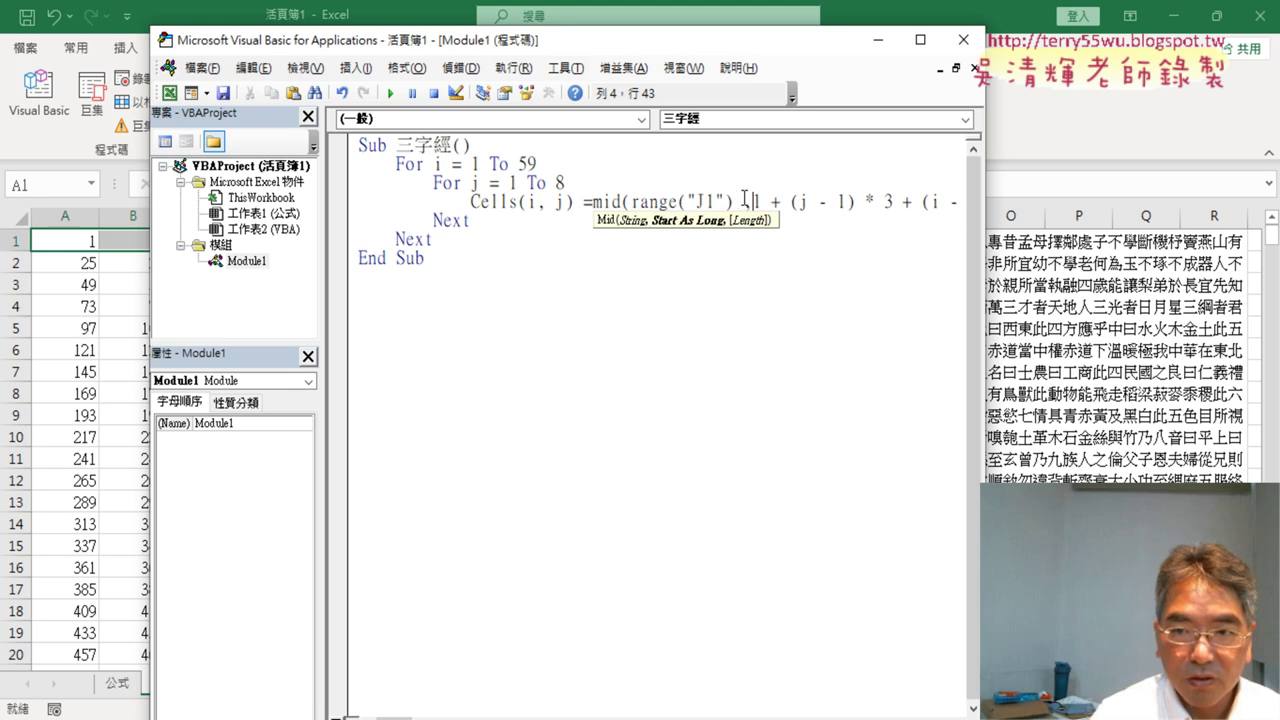
left_click(749, 323)
Dismiss the compile error, then move and widen the VBA editor until the line ends at * 24
left_click(652, 445)
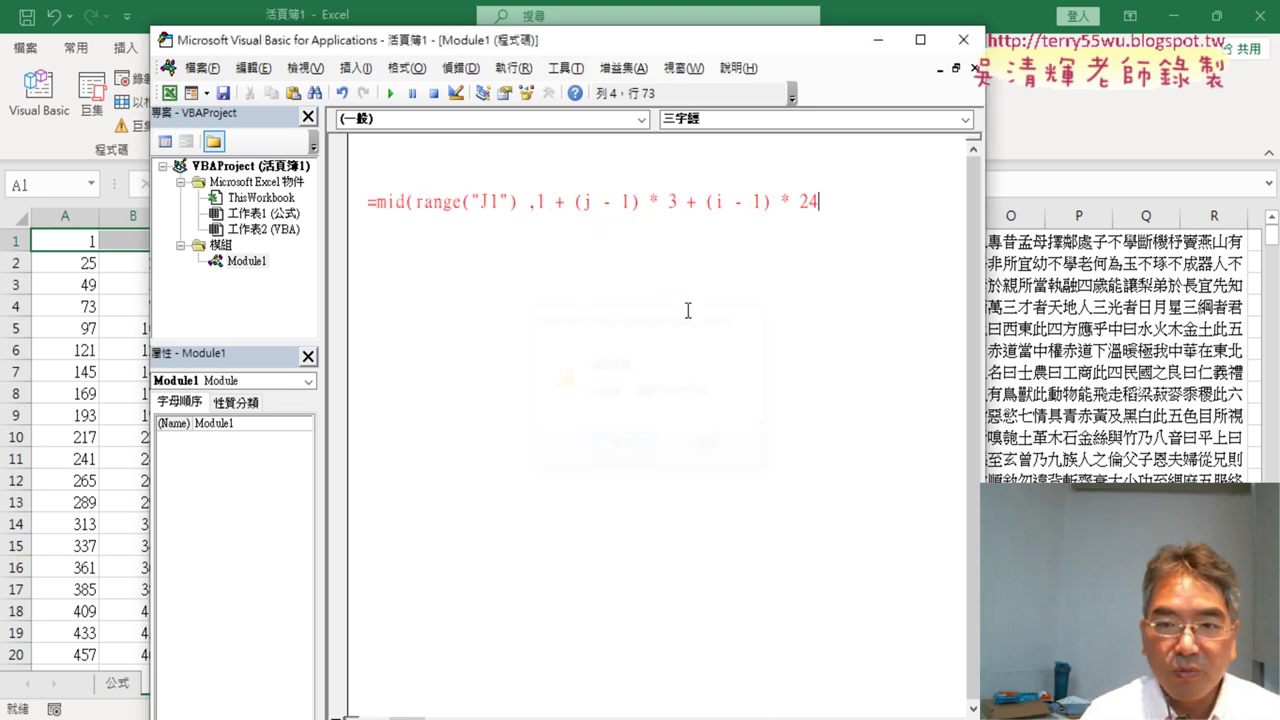
left_click_drag(553, 50, 636, 34)
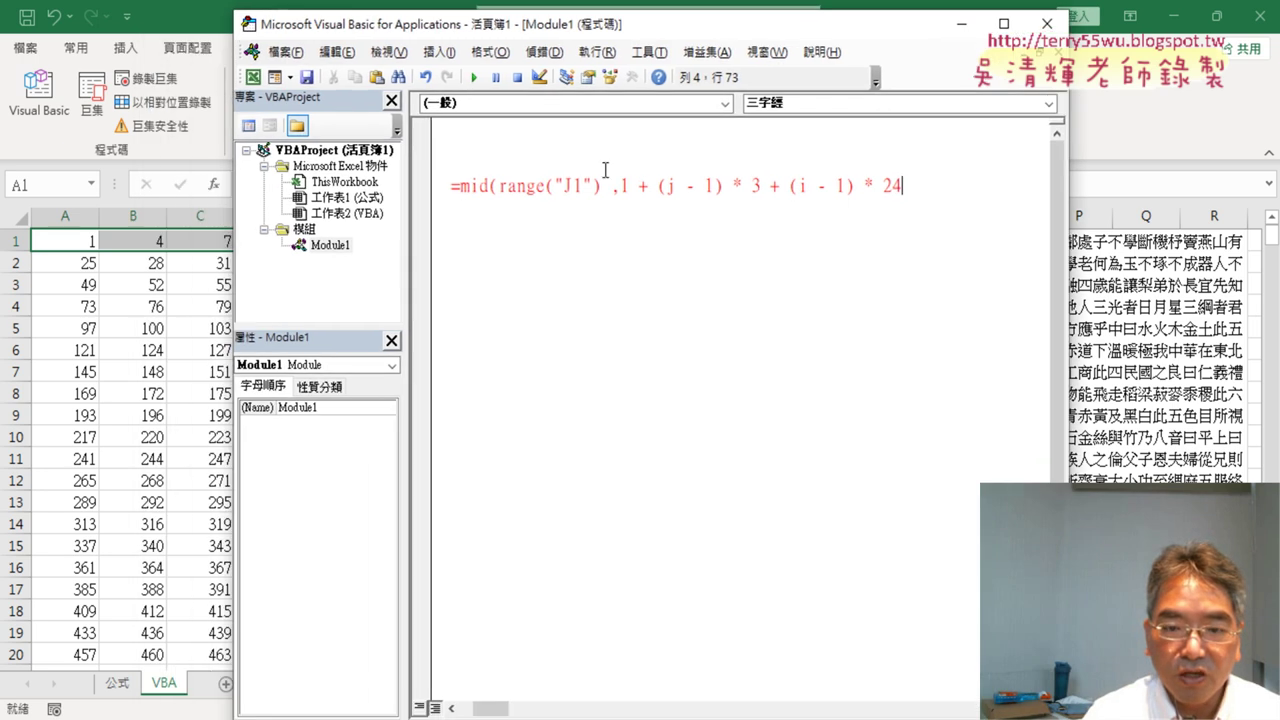
left_click_drag(495, 710, 455, 710)
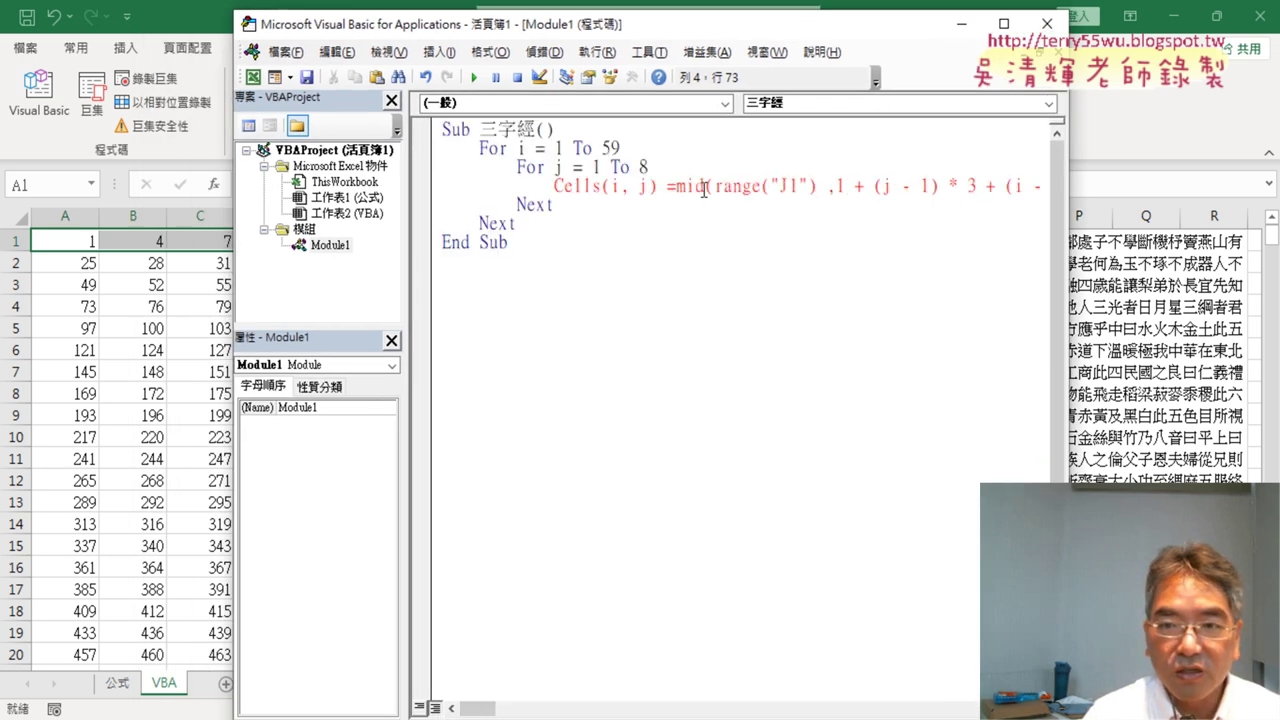
left_click_drag(714, 186, 817, 180)
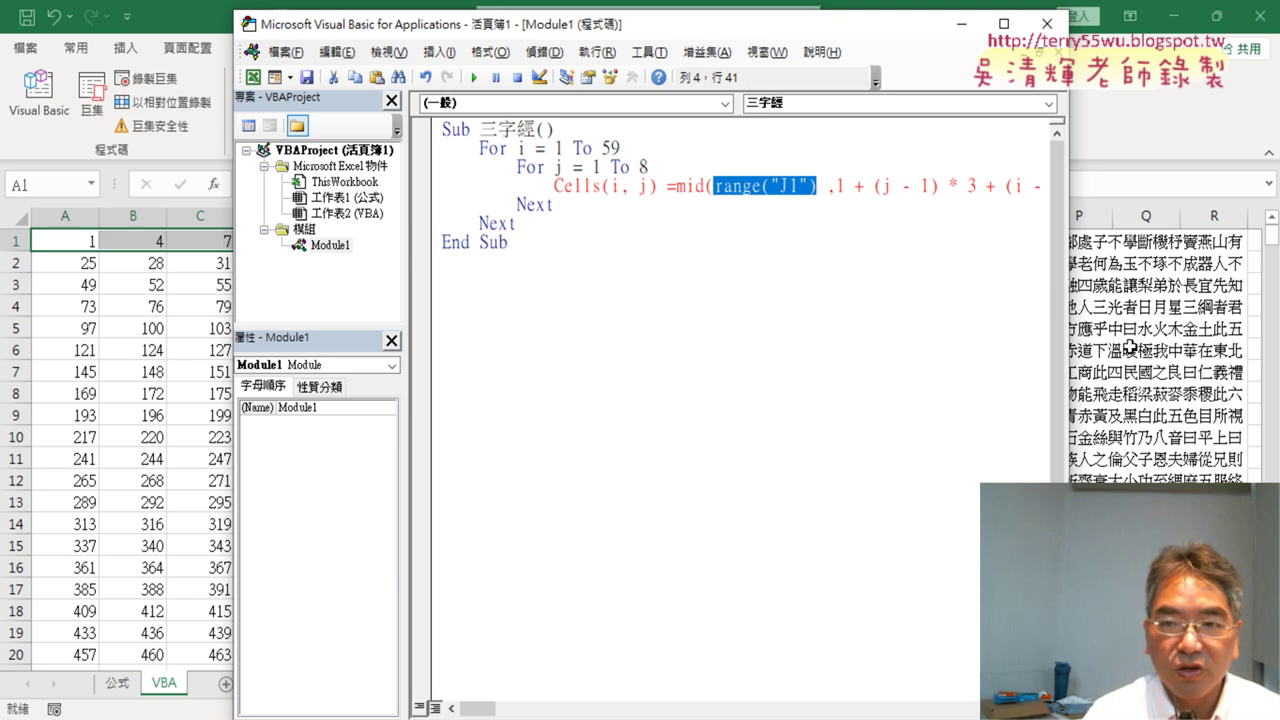
left_click(788, 185)
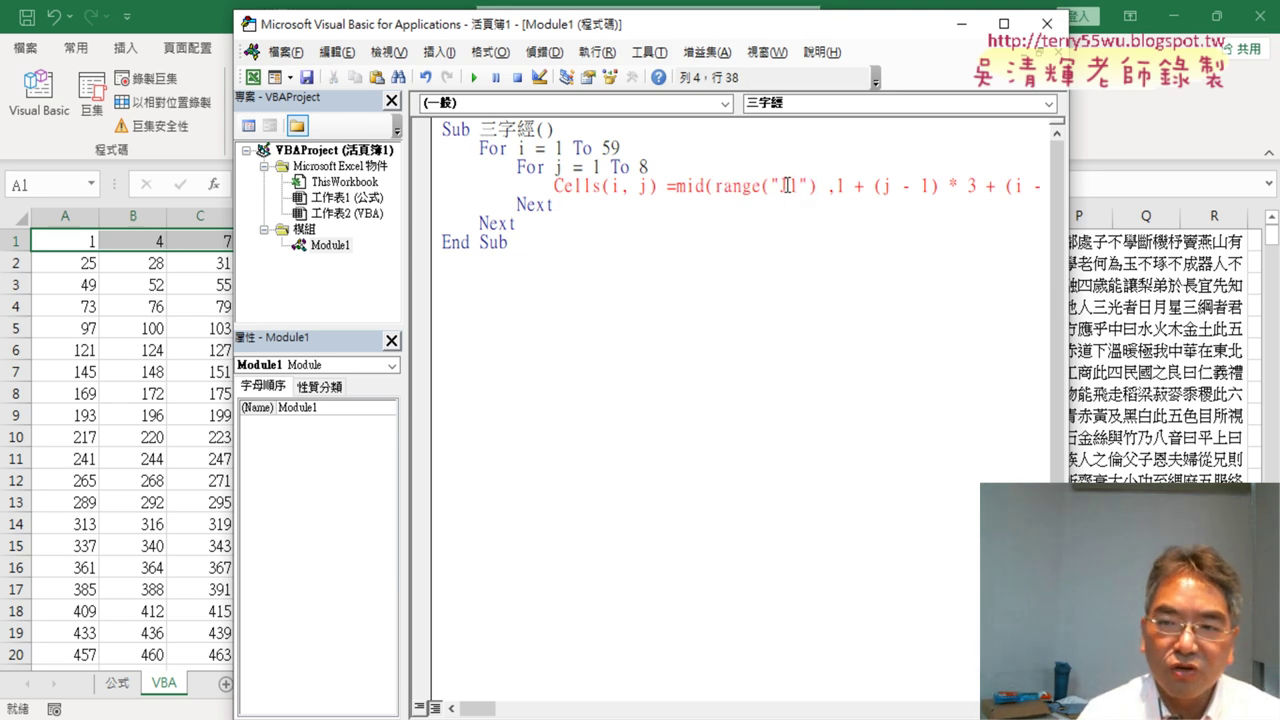
left_click(780, 186)
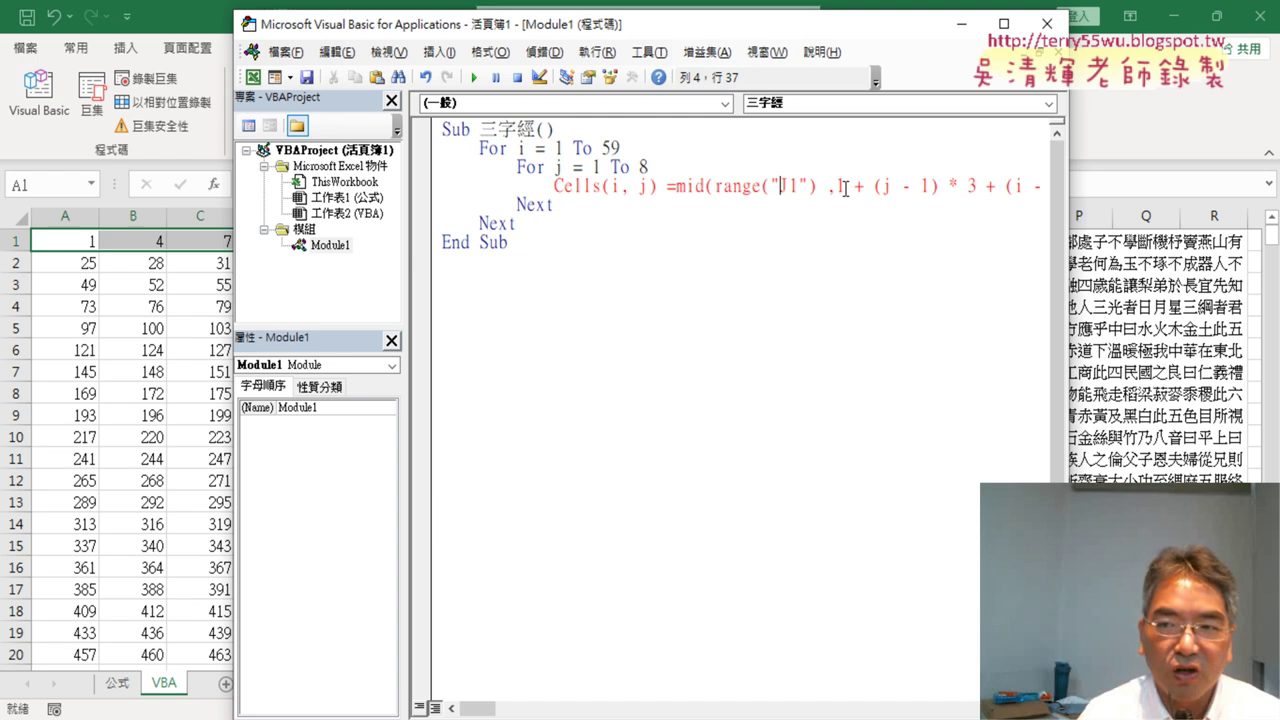
left_click(837, 187)
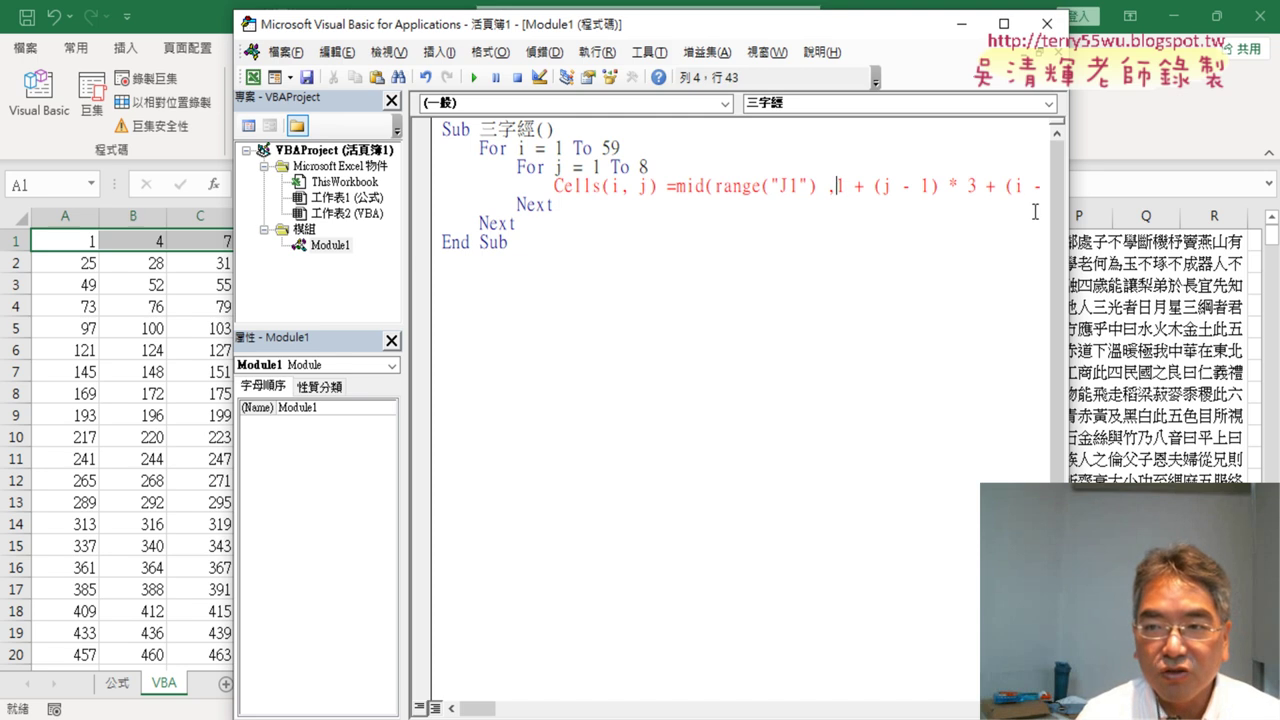
left_click_drag(1068, 217, 1233, 220)
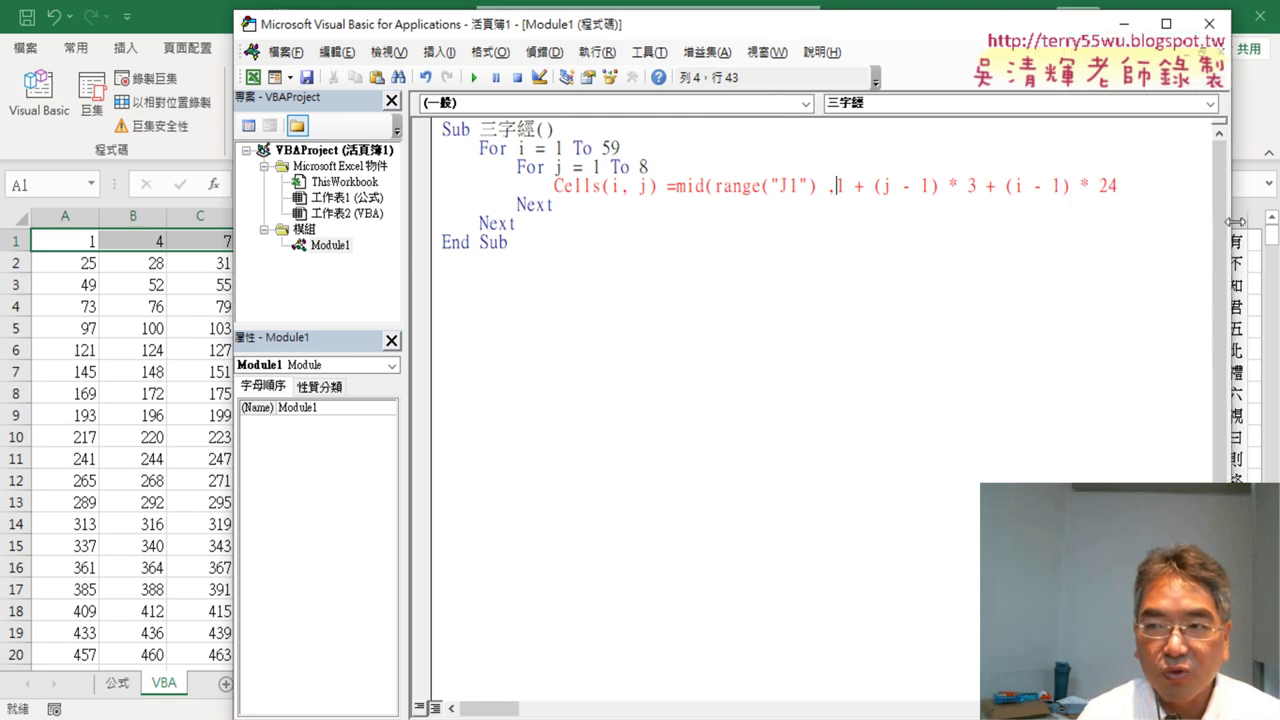
Close the Mid call with length 3 by appending ,3) after 24, then run the macro
type(",")
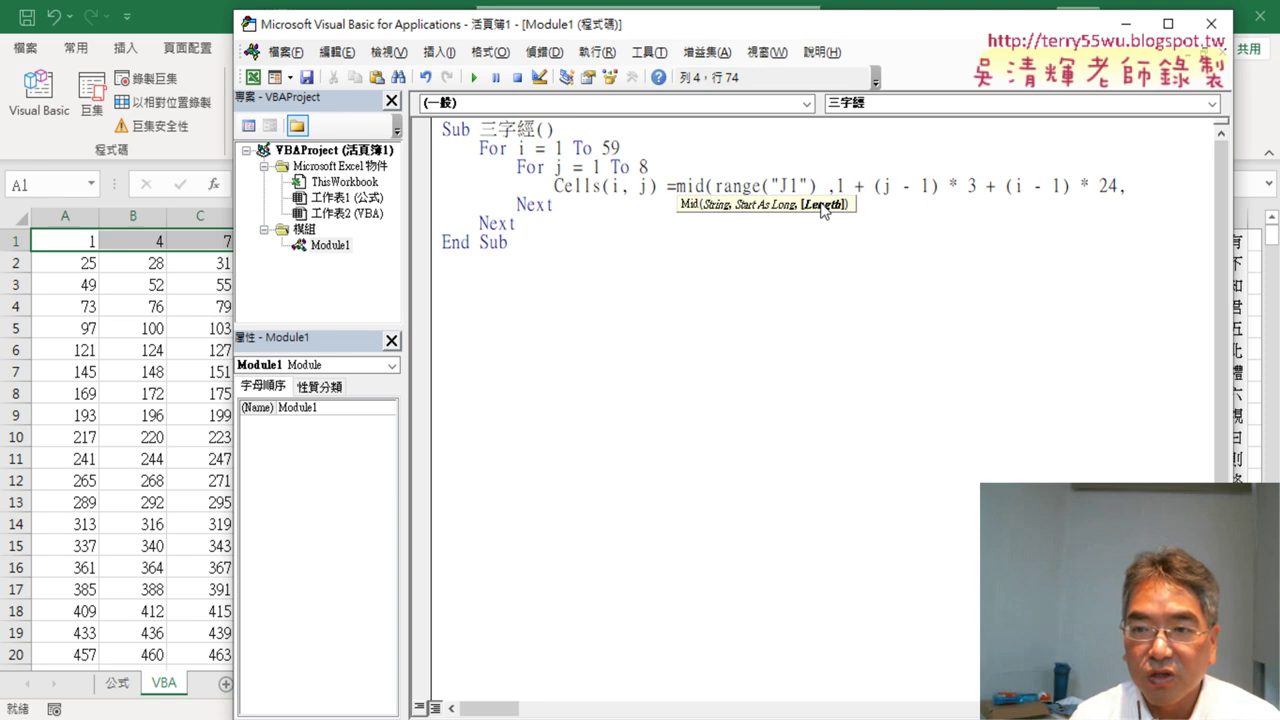
type("3")
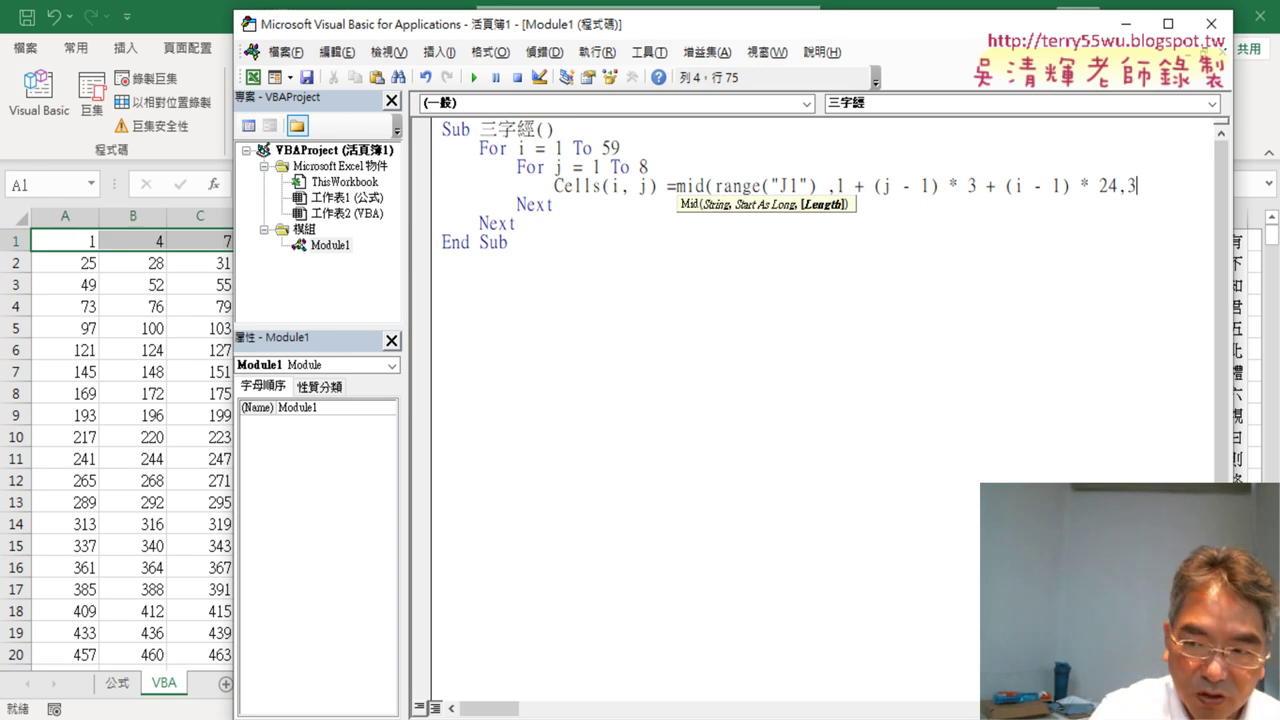
type(")")
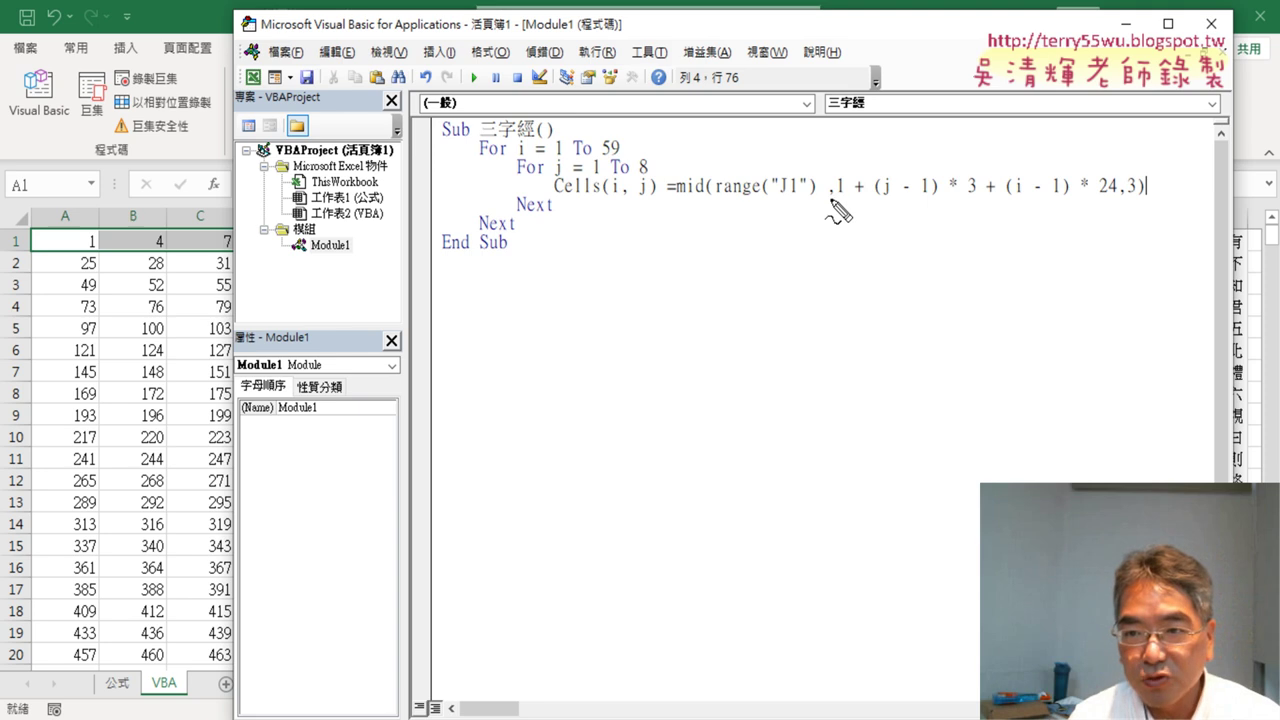
left_click_drag(838, 199, 678, 199)
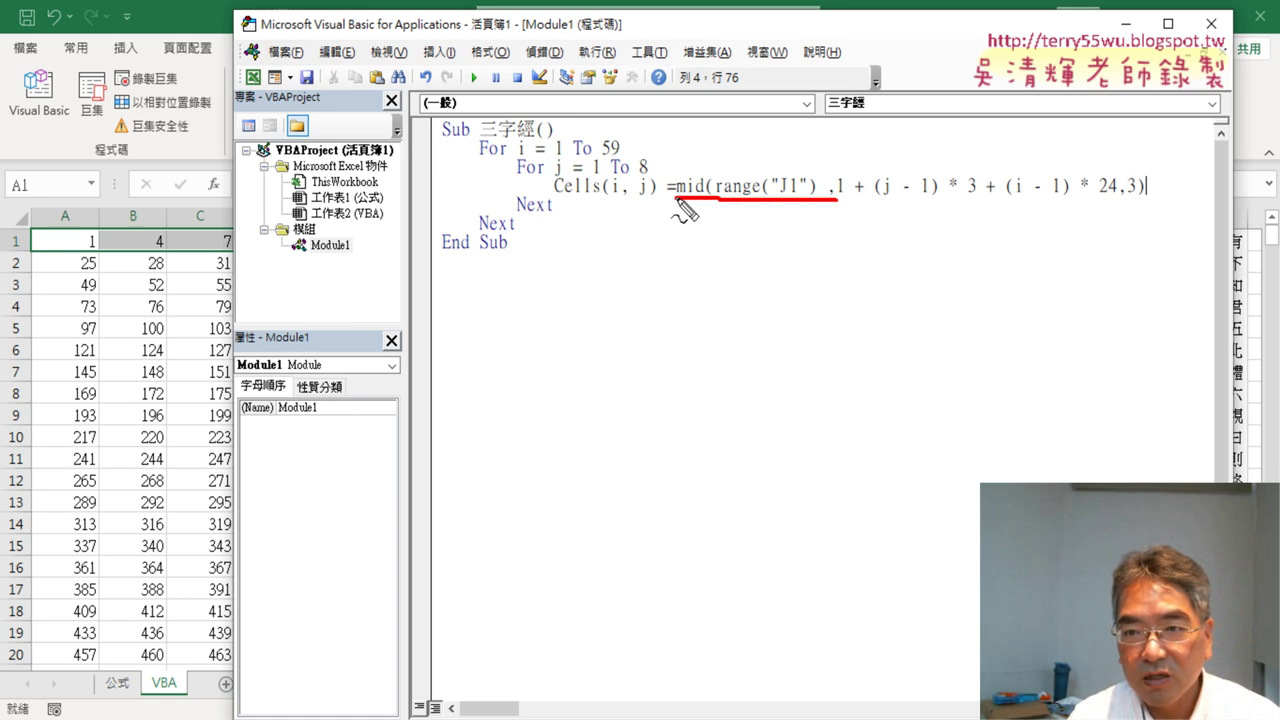
mouse_move(1131, 199)
left_mouse_down()
mouse_move(1118, 199)
mouse_move(1145, 199)
left_mouse_up()
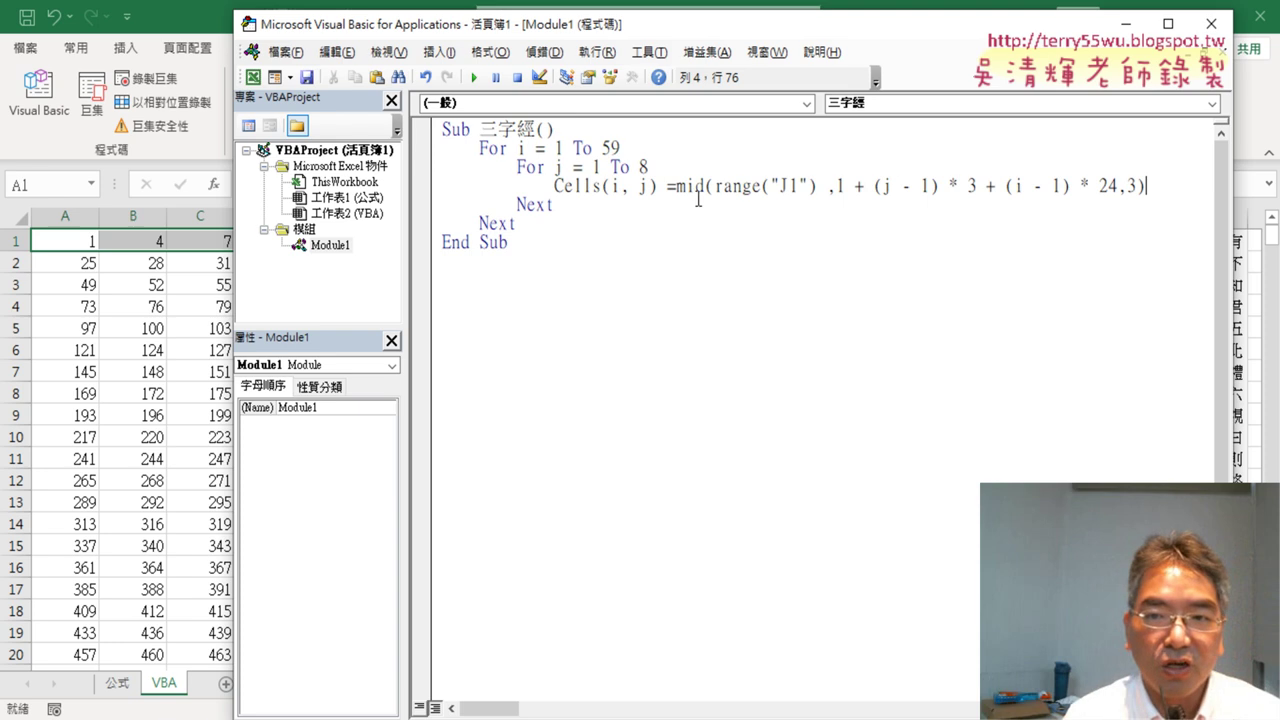
key("Down")
left_click(474, 77)
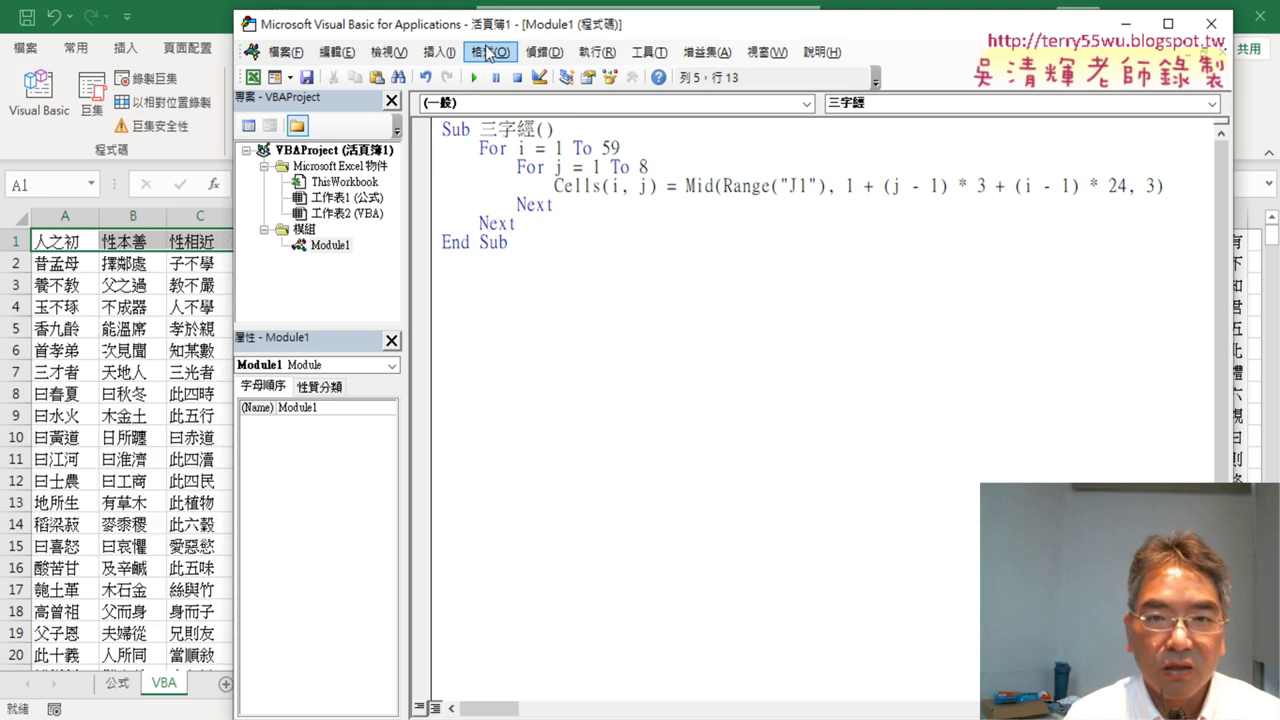
Move the VBA editor right, then back left beside the sheet so the full Mid line shows
mouse_move(510, 31)
left_mouse_down()
mouse_move(873, 37)
mouse_move(802, 37)
left_mouse_up()
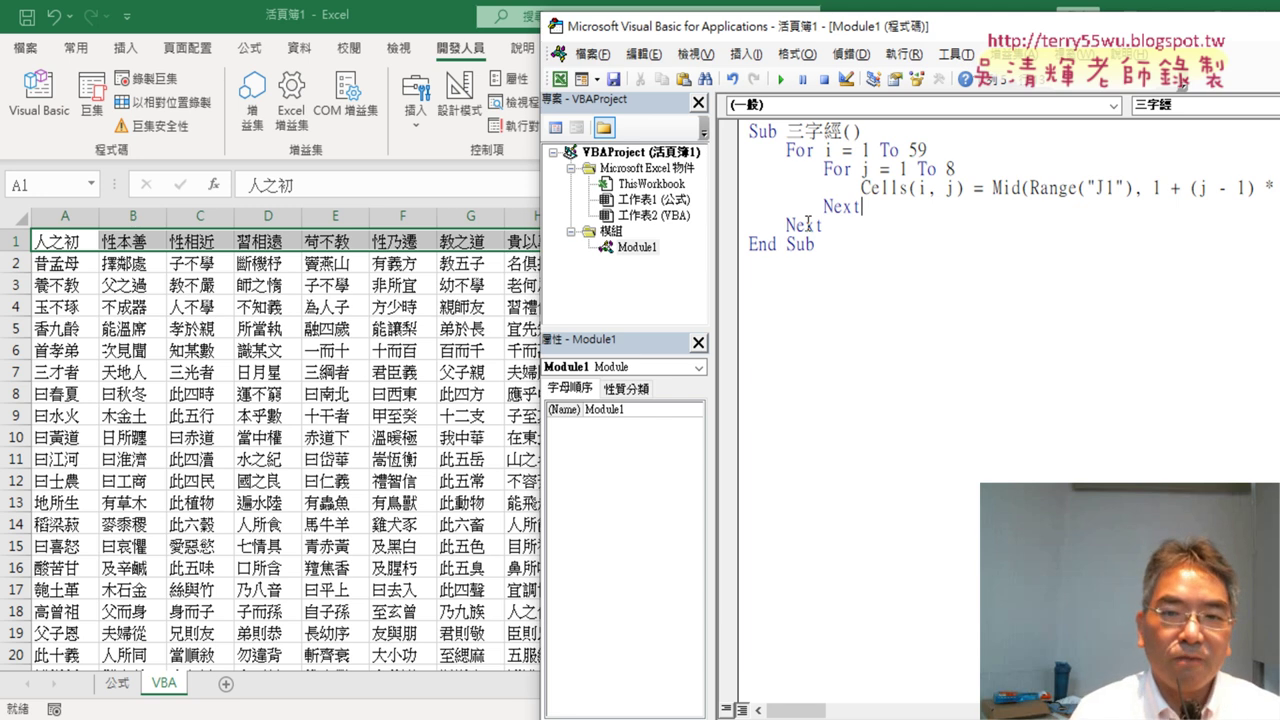
left_click_drag(749, 28, 532, 36)
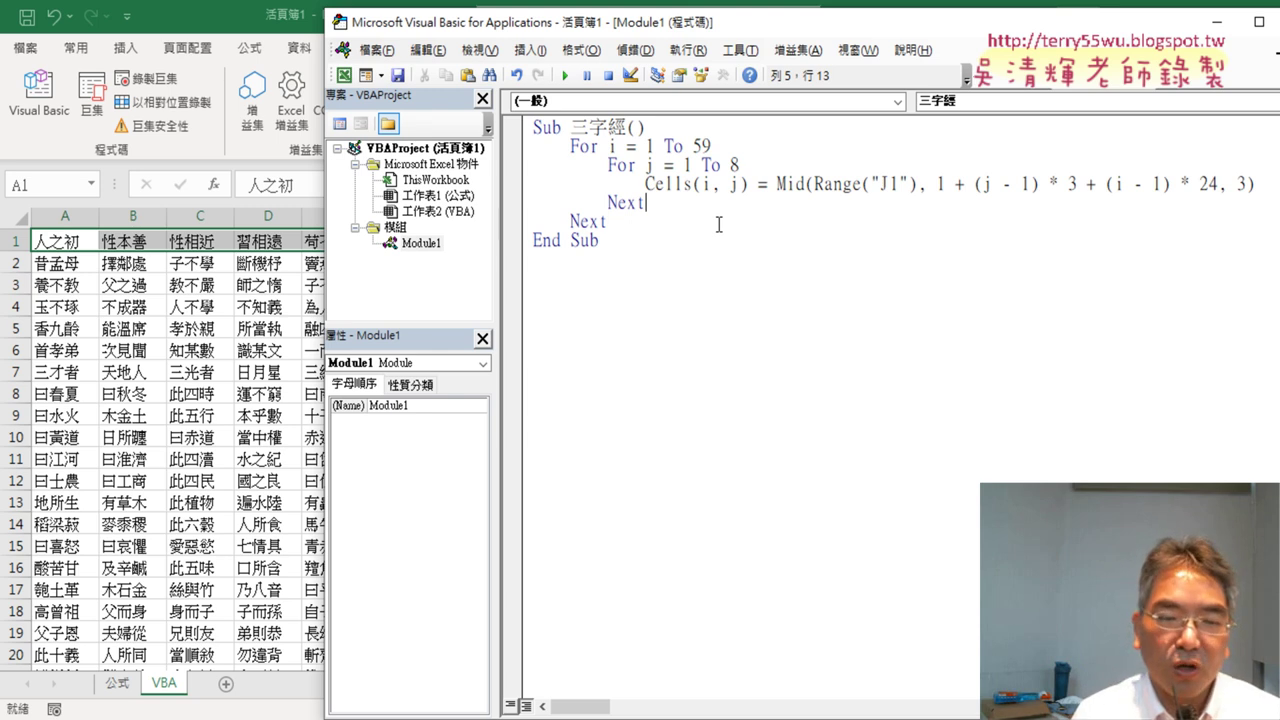
Bring the VBA worksheet in front of the editor to view the phrases in columns A–H
left_click(190, 416)
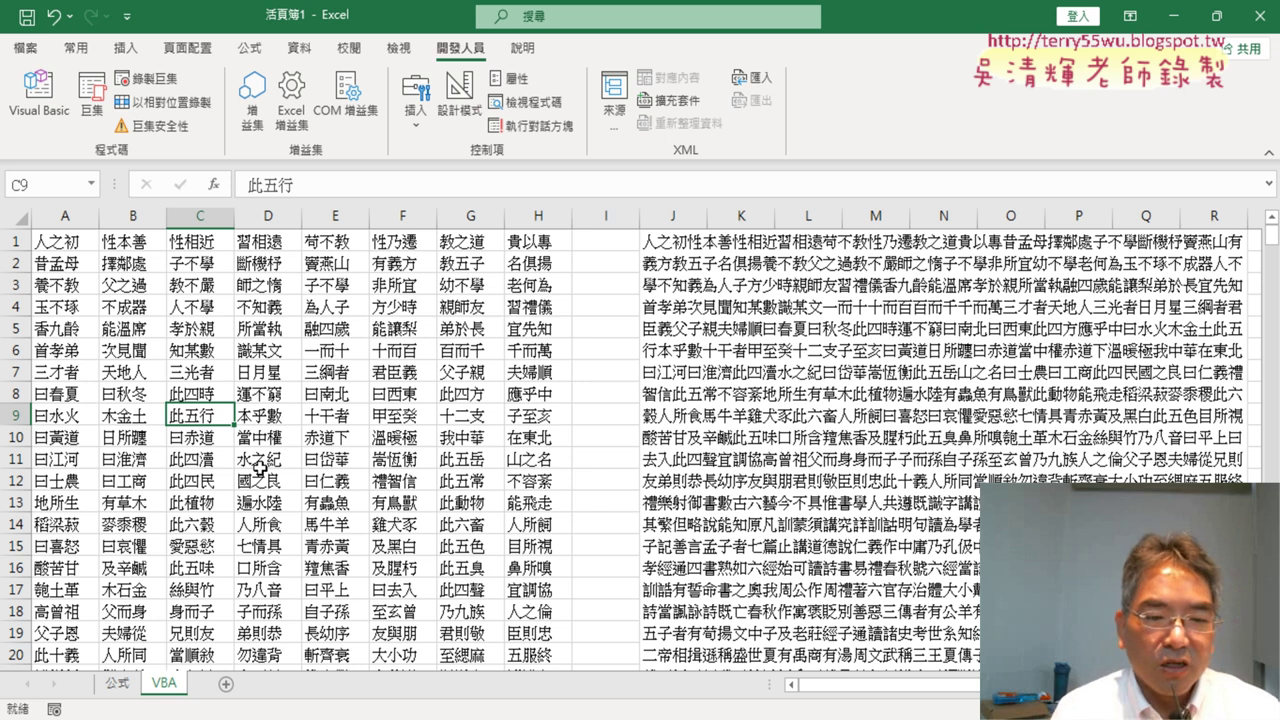
Select the filled columns A–H, then return to cell A1
left_click_drag(58, 216, 530, 212)
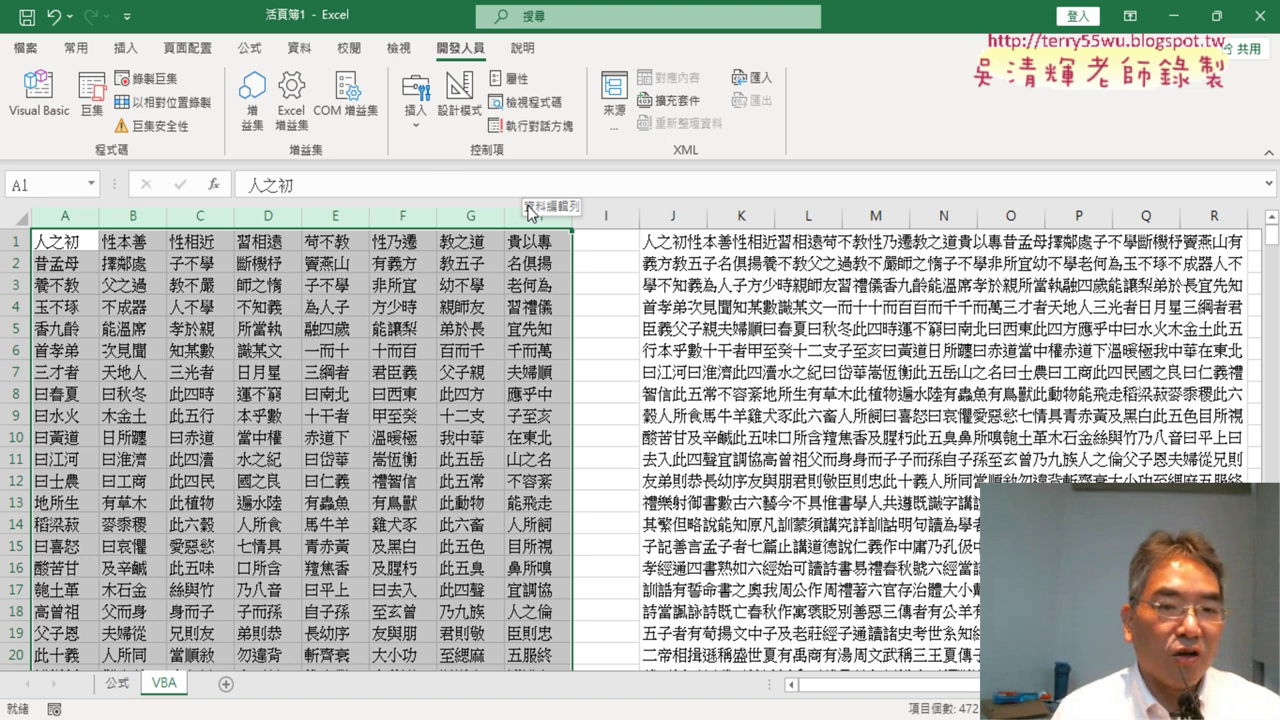
left_click(72, 220)
left_click_drag(72, 220, 543, 214)
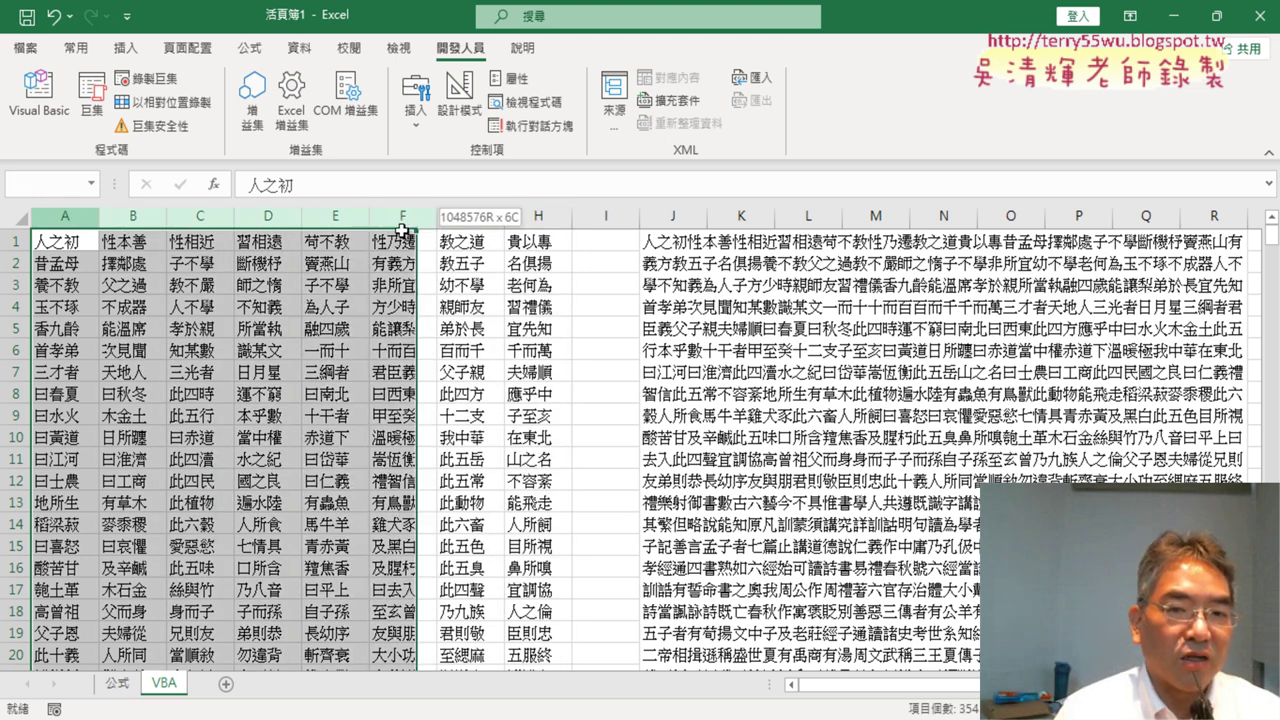
left_click(52, 242)
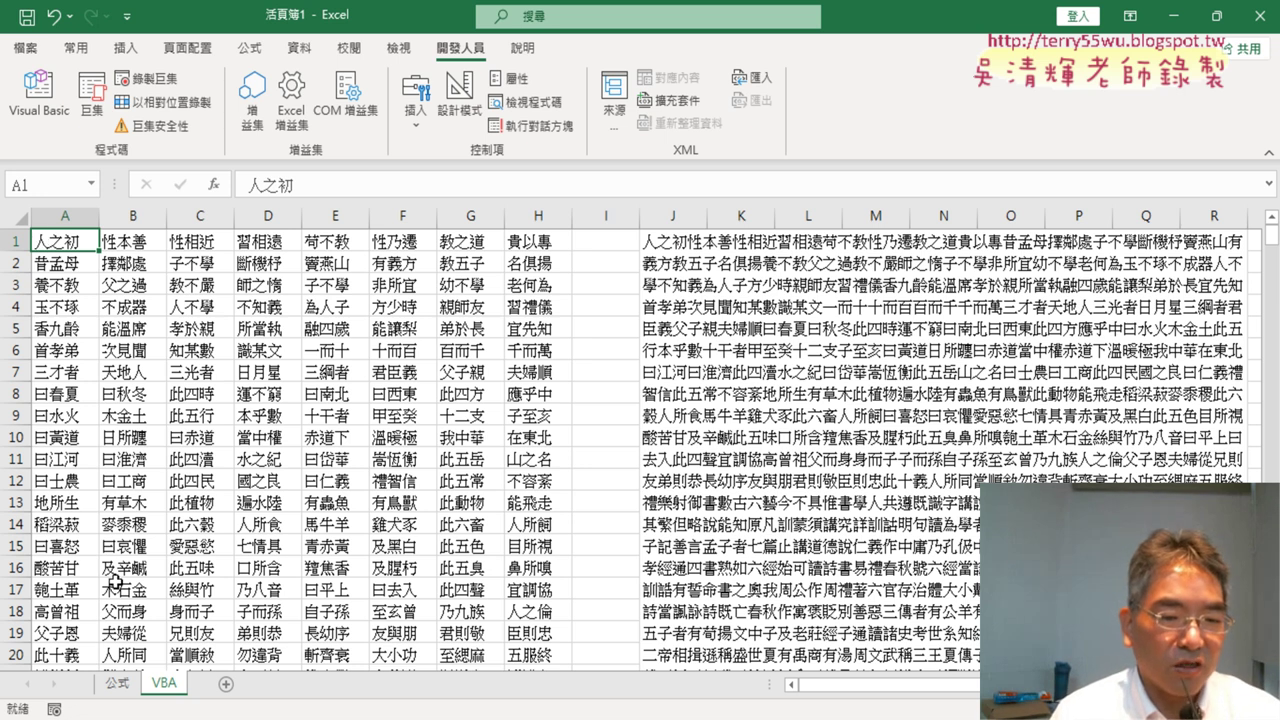
Compare the 公式 sheet with the VBA sheet, then reopen the Visual Basic editor
left_click(121, 684)
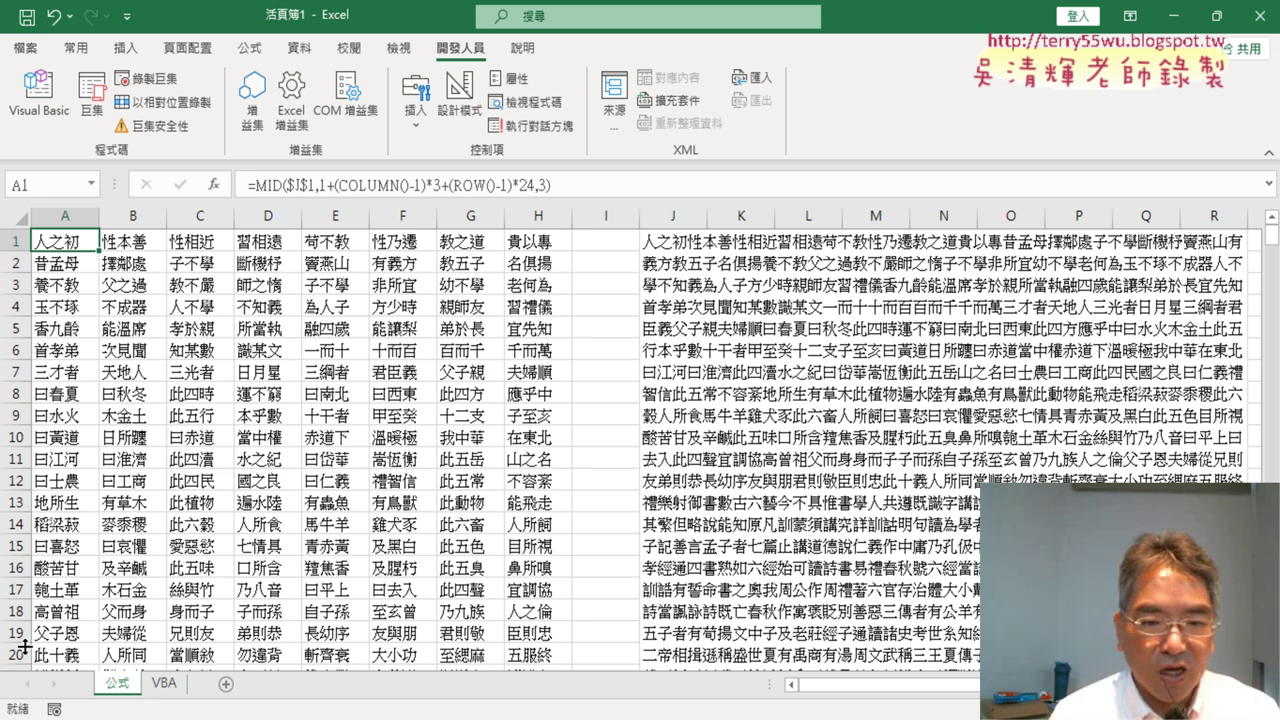
left_click(173, 686)
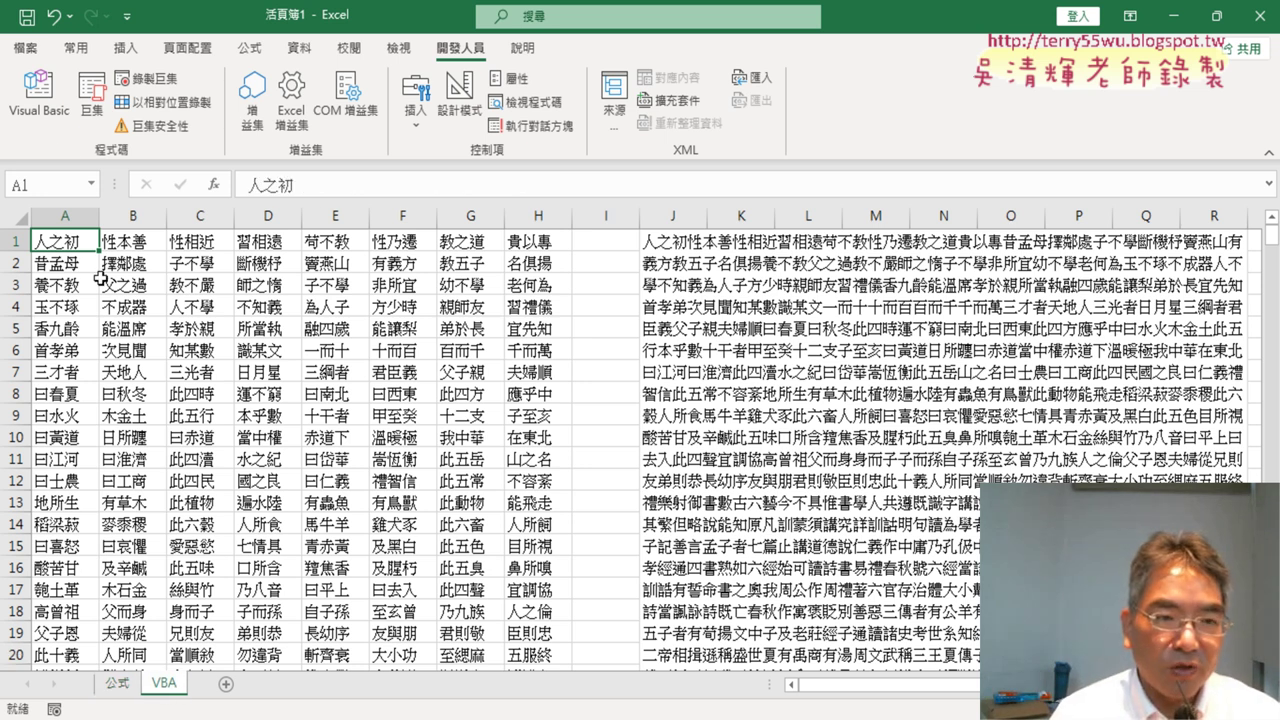
left_click(39, 95)
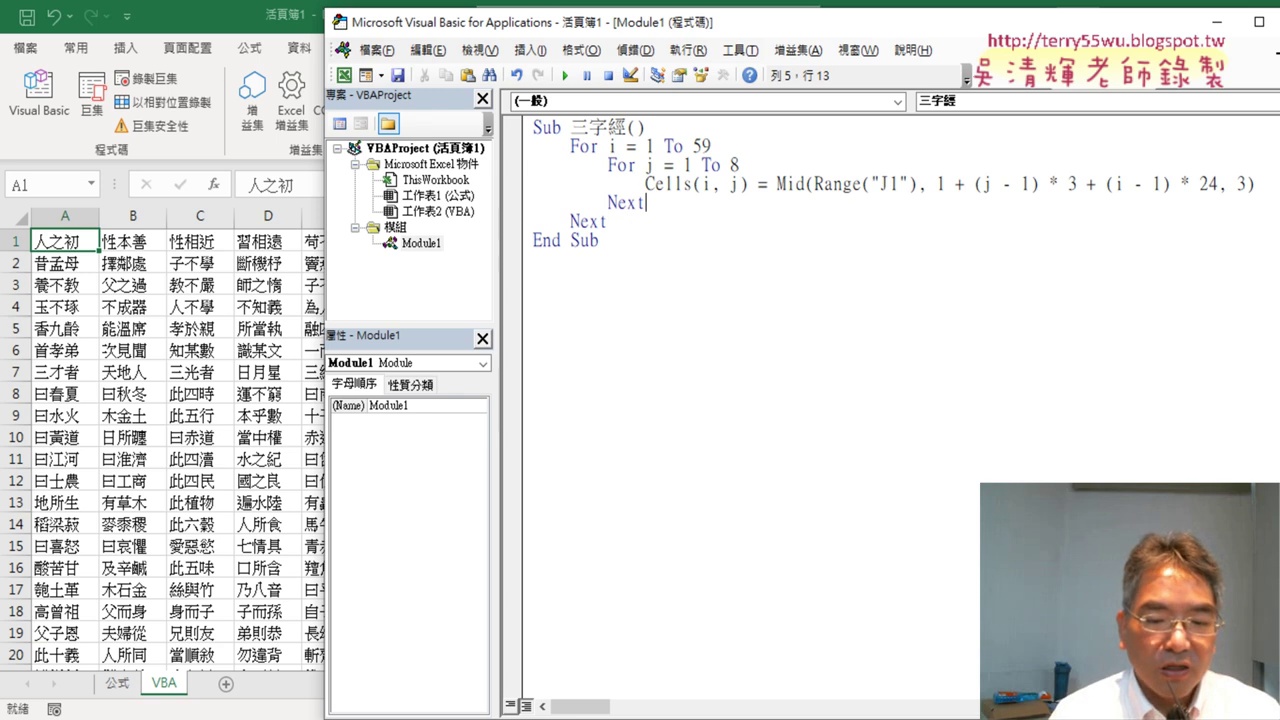
Scroll the Google Docs notes to the VBA解法 section and select the 三字經1 macro name
left_click(400, 680)
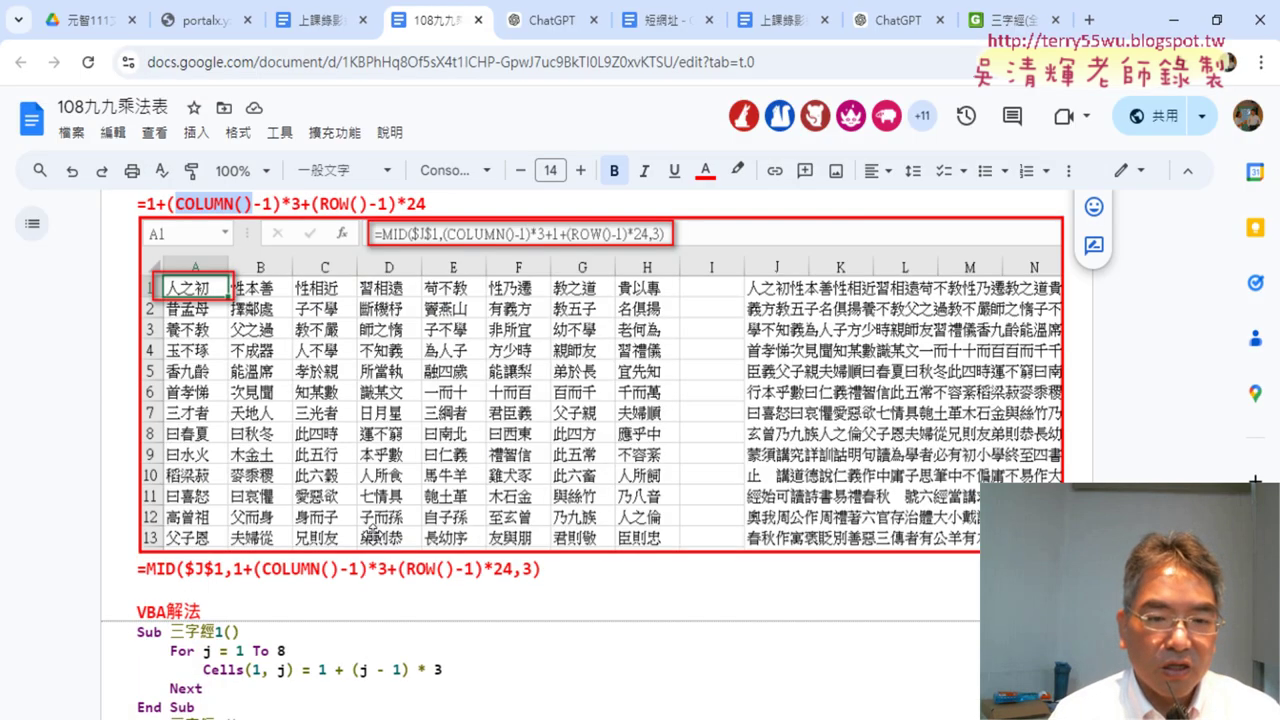
scroll(374, 535, "down", 1)
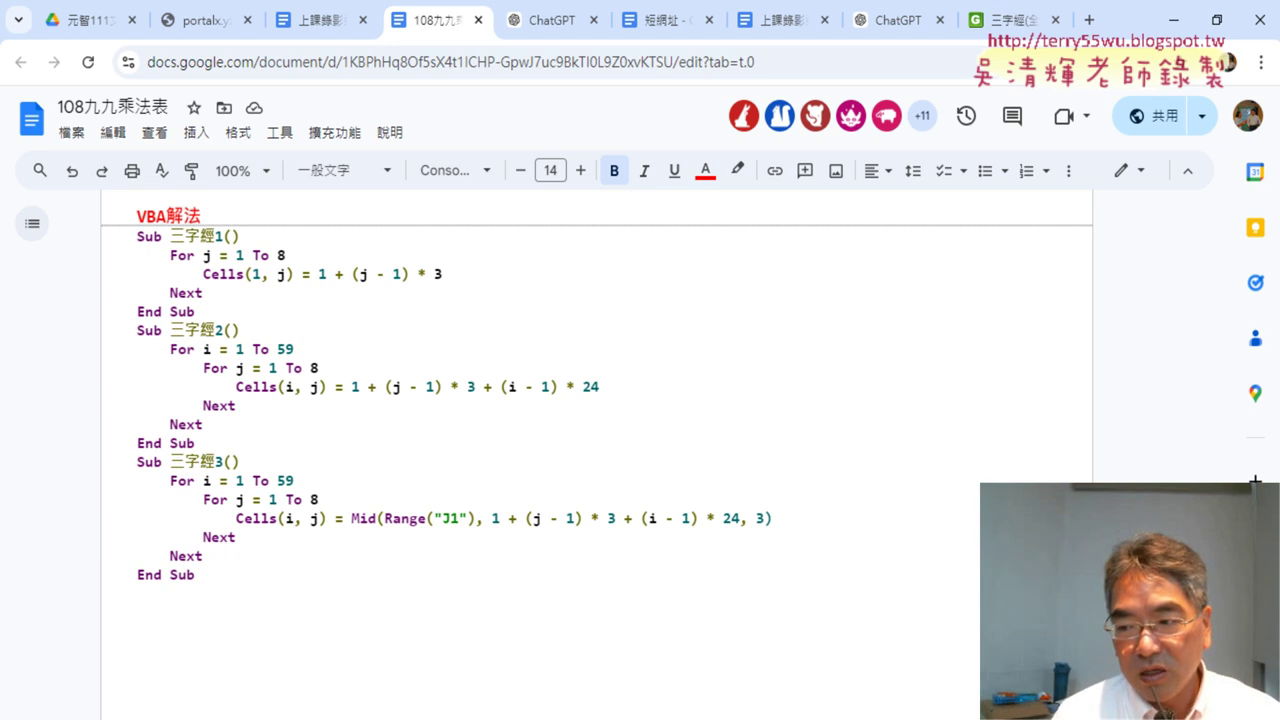
left_click_drag(196, 311, 124, 237)
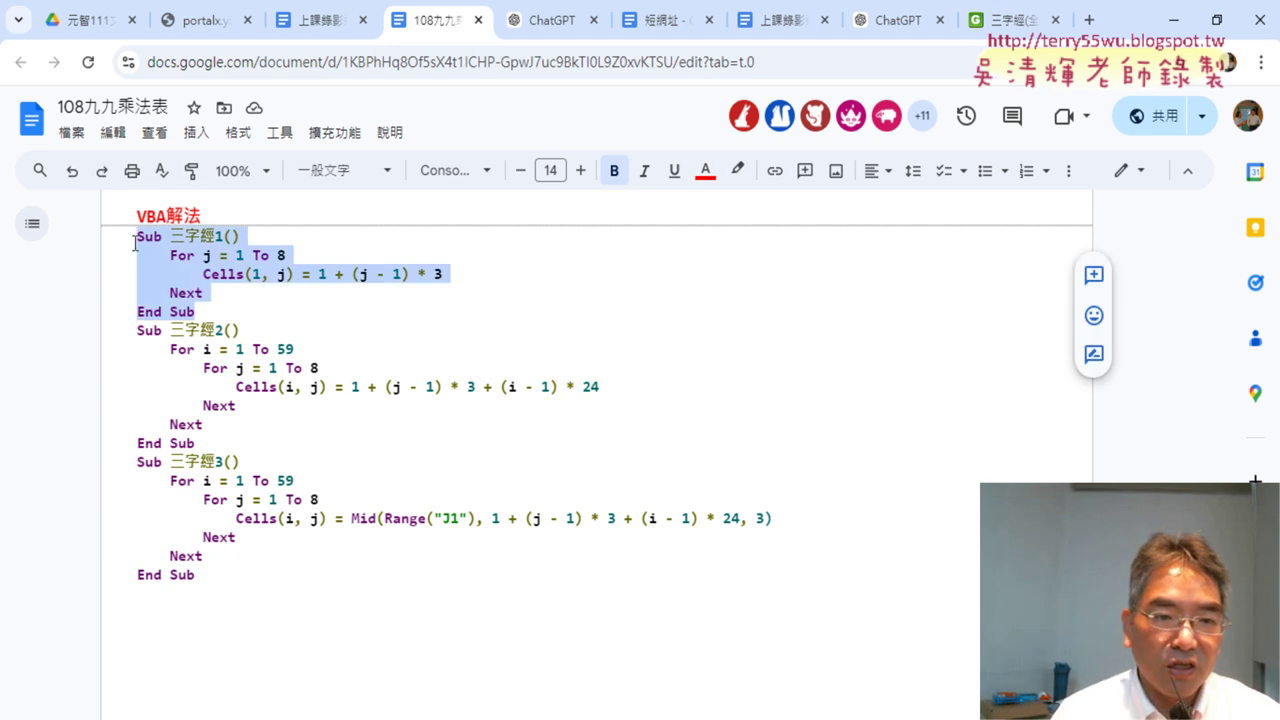
left_click_drag(224, 236, 212, 236)
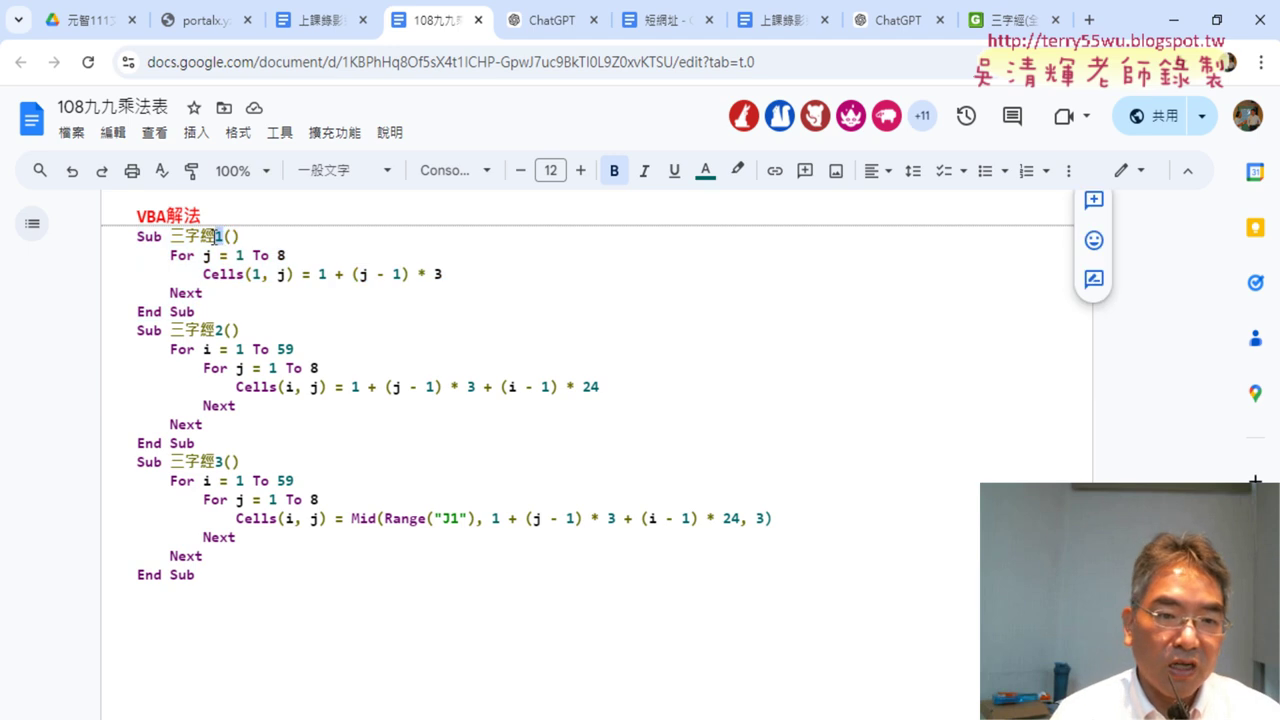